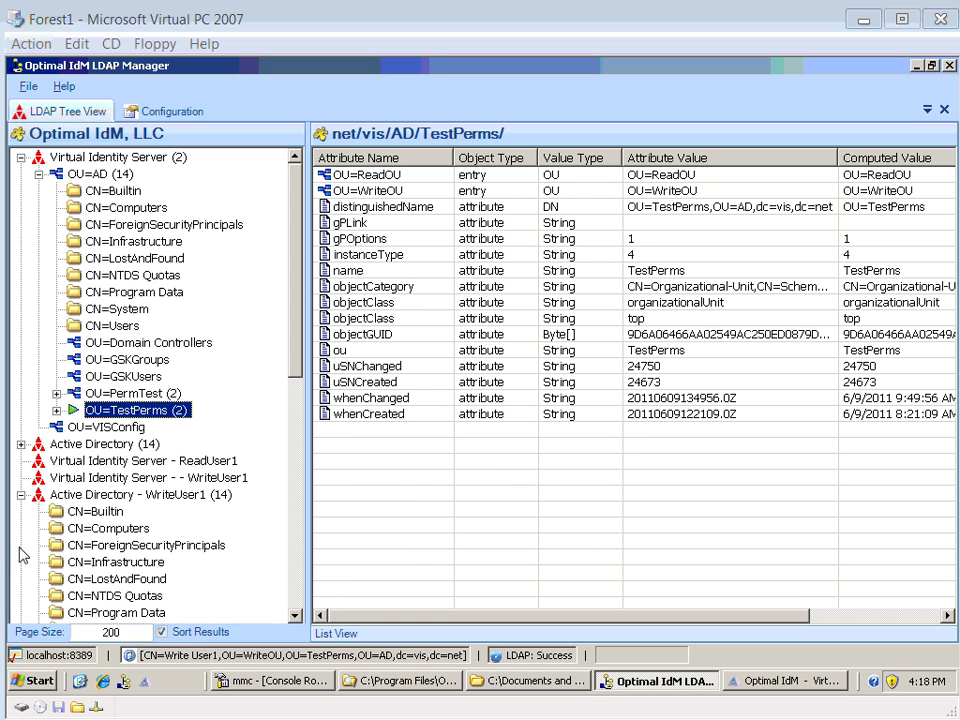
# - Collapse the ReadUser1 and WriteUser1 trees, then list WriteUser1's local/forest1 root entries
pyautogui.click(21, 494)
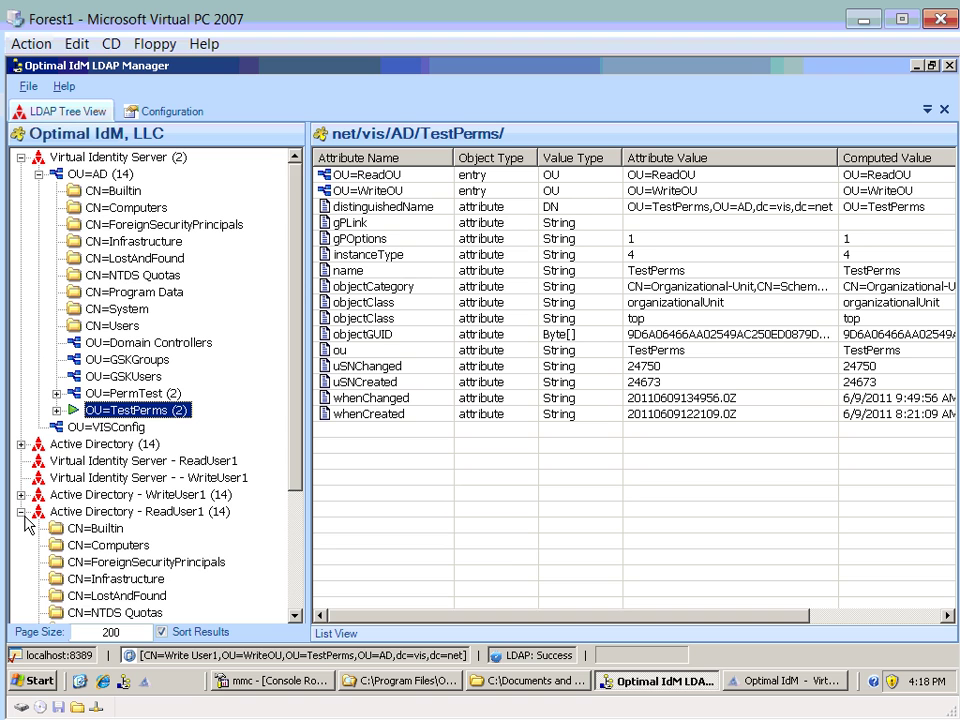
pyautogui.click(21, 511)
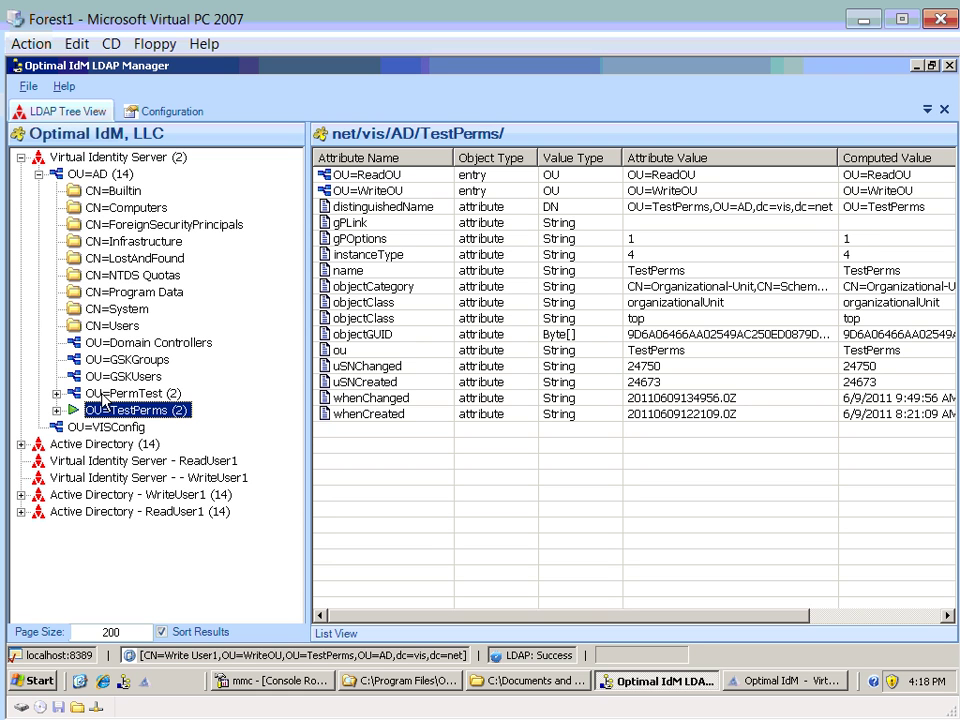
pyautogui.click(21, 495)
pyautogui.click(37, 510)
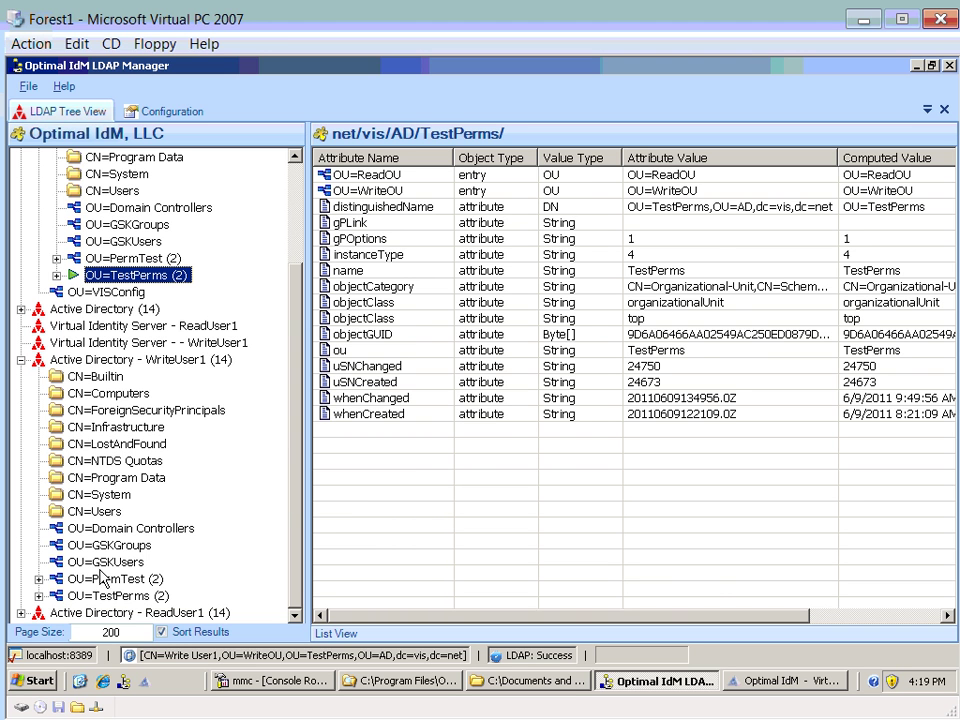
pyautogui.click(64, 361)
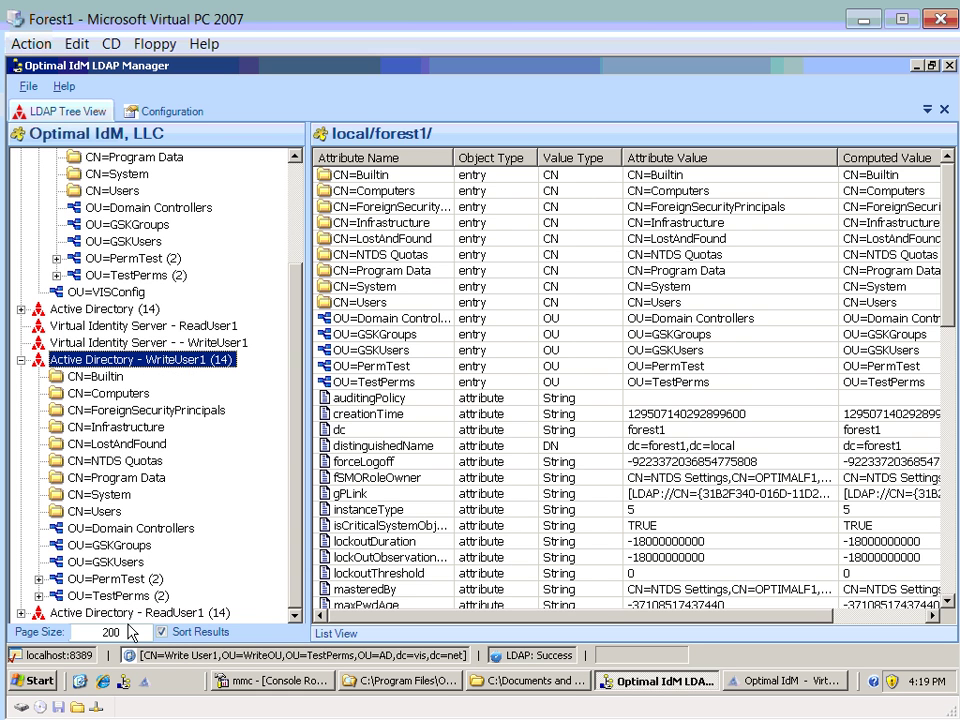
# - As WriteUser1, change test user1's title in PermTest to dddd and save
pyautogui.click(112, 582)
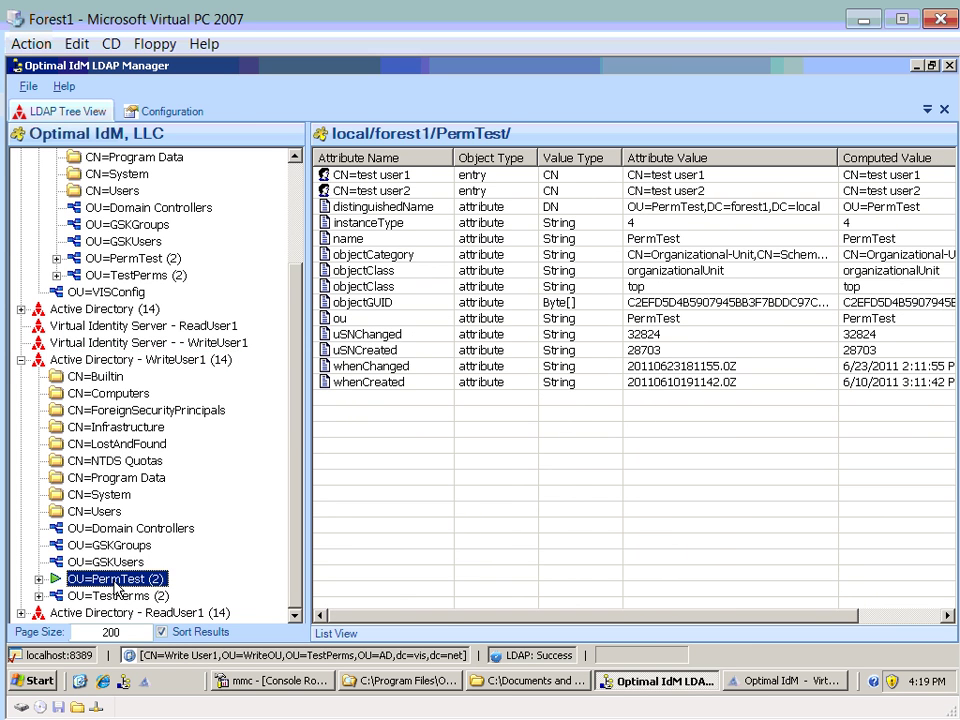
pyautogui.doubleClick(113, 582)
pyautogui.click(130, 597)
pyautogui.click(383, 556)
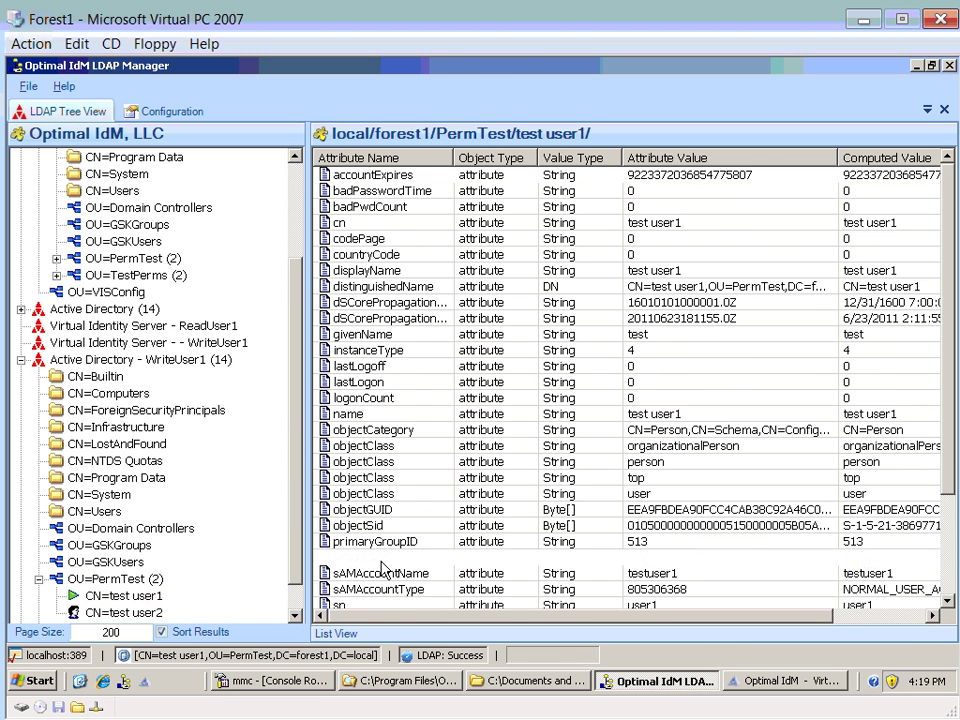
pyautogui.click(368, 608)
pyautogui.doubleClick(366, 591)
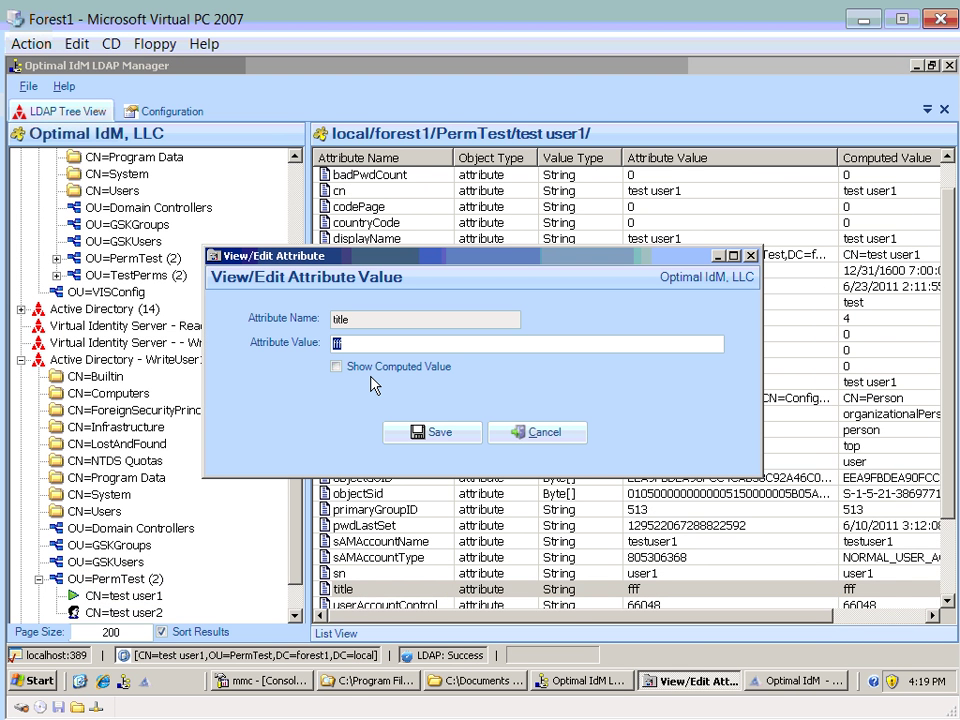
pyautogui.write('dddd')
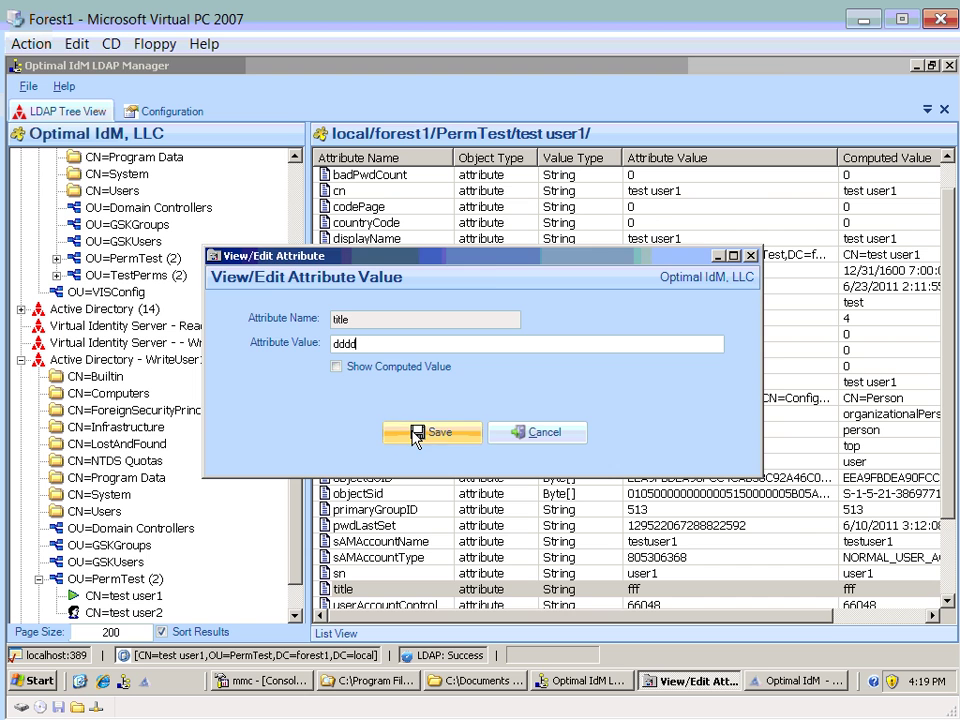
pyautogui.click(413, 432)
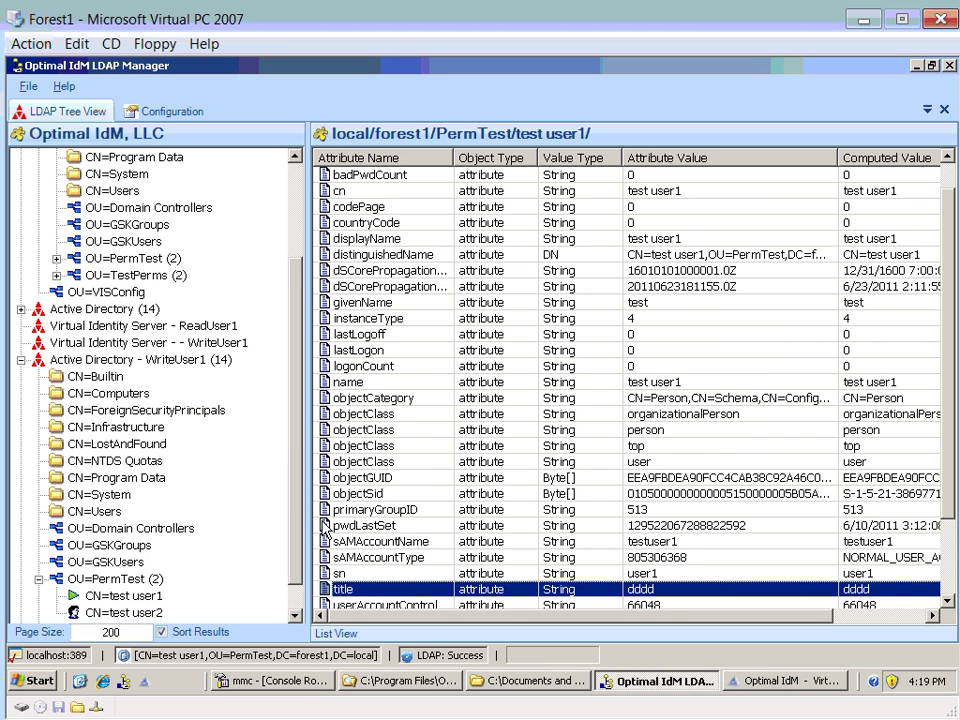
# - As ReadUser1, try setting test user1's title to sssss; dismiss the access error and cancel
pyautogui.click(22, 360)
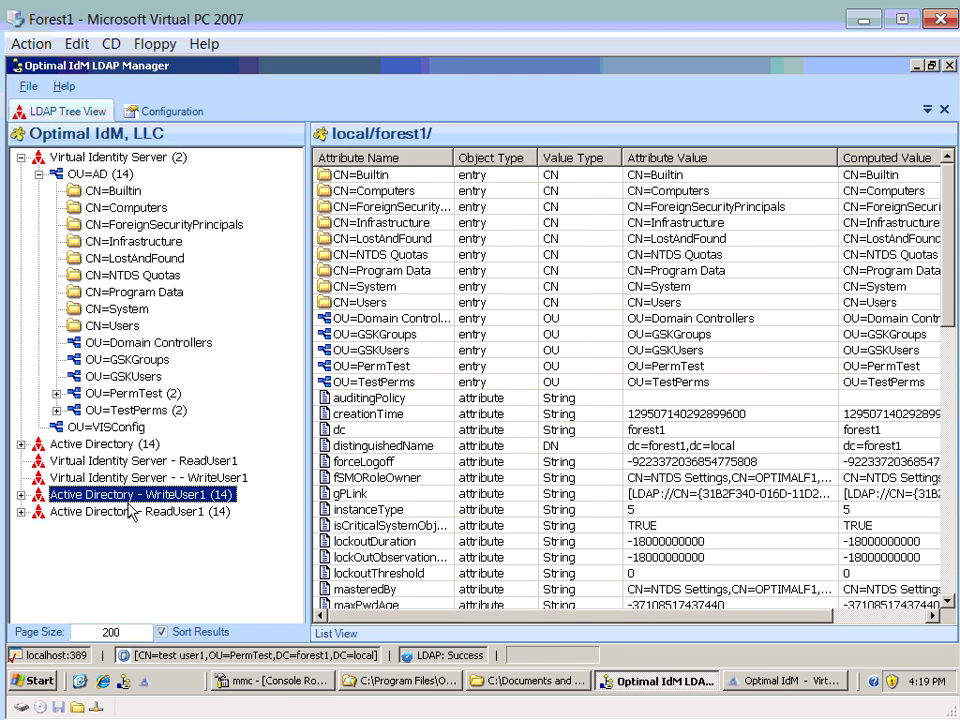
pyautogui.click(135, 512)
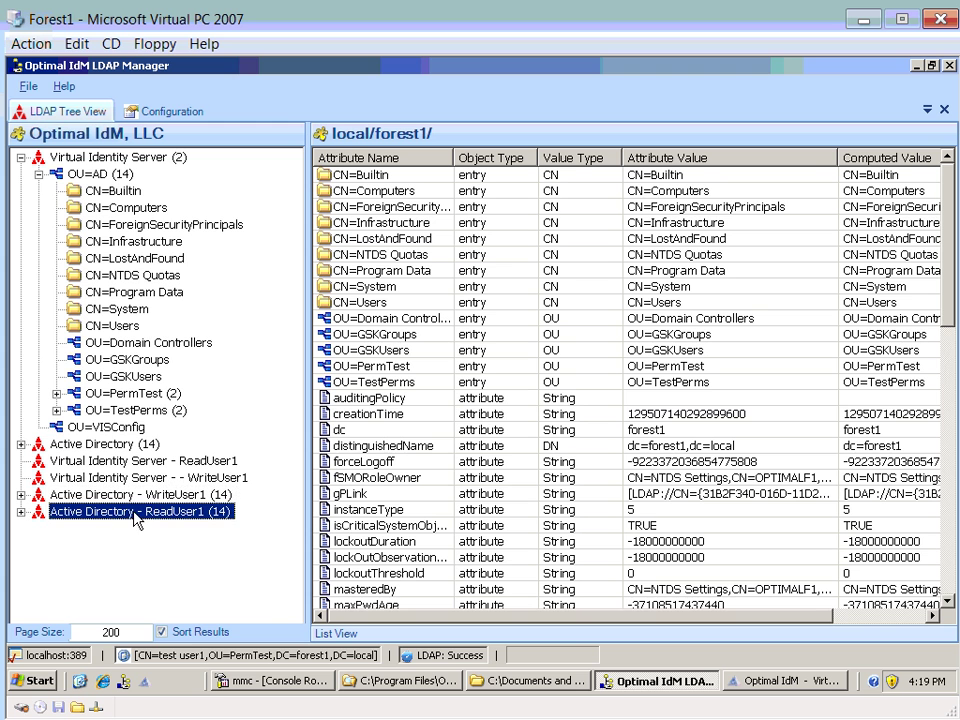
pyautogui.click(21, 511)
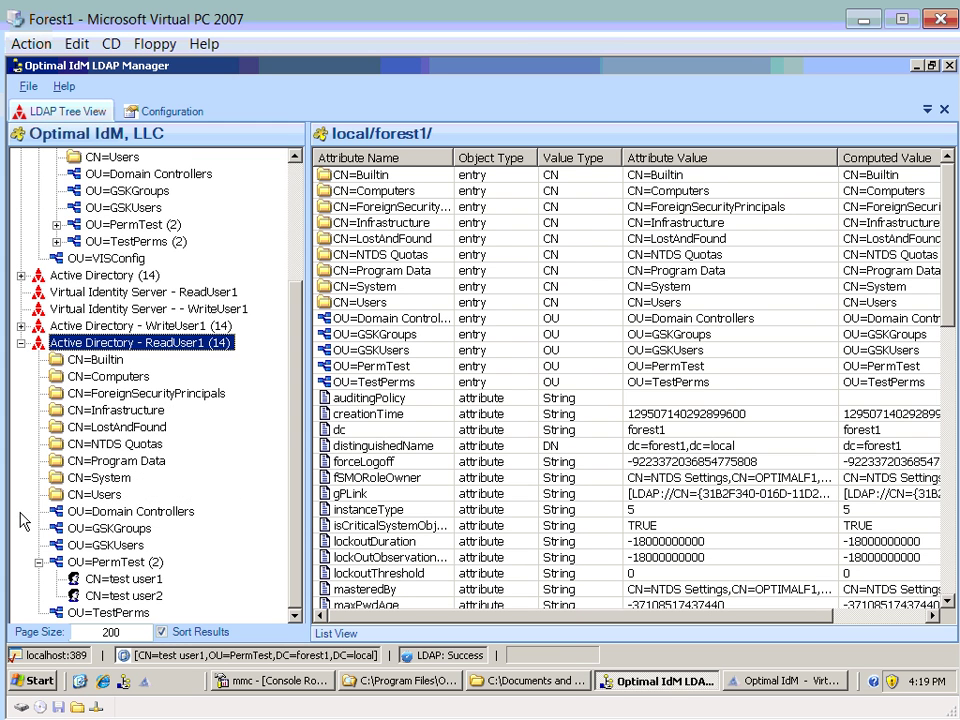
pyautogui.click(125, 582)
pyautogui.click(360, 574)
pyautogui.scroll(-2, 380, 522)
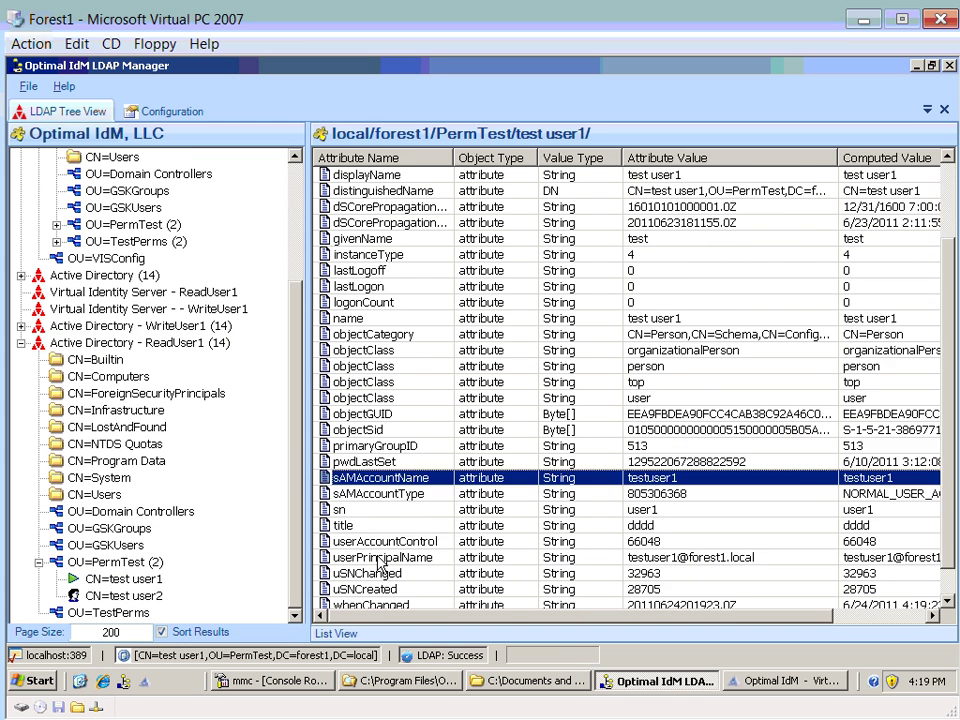
pyautogui.doubleClick(372, 523)
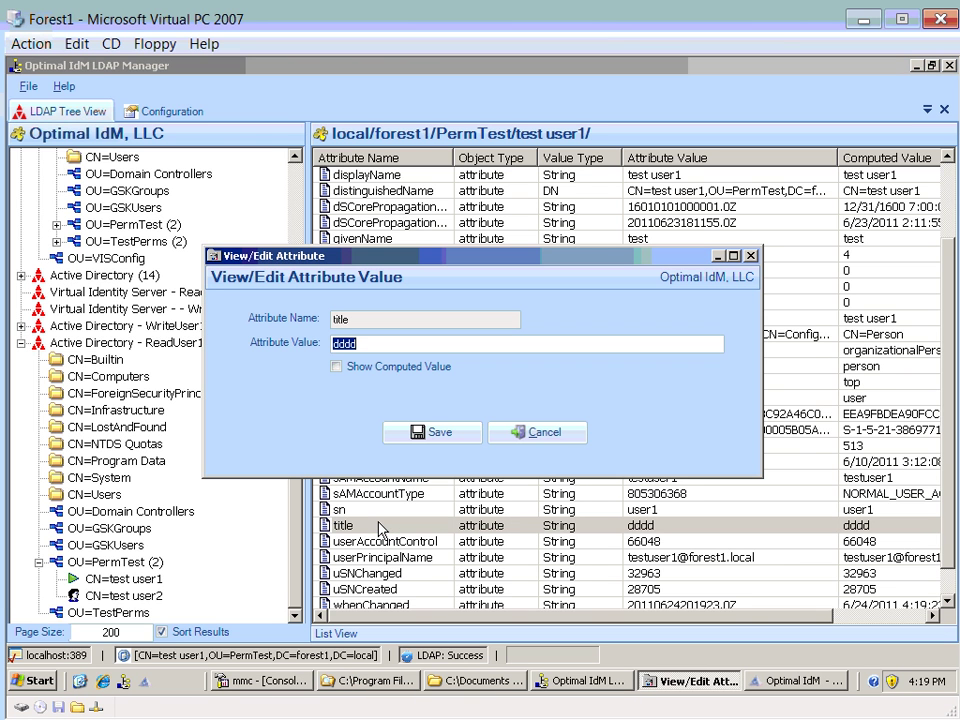
pyautogui.write('sssss')
pyautogui.click(425, 436)
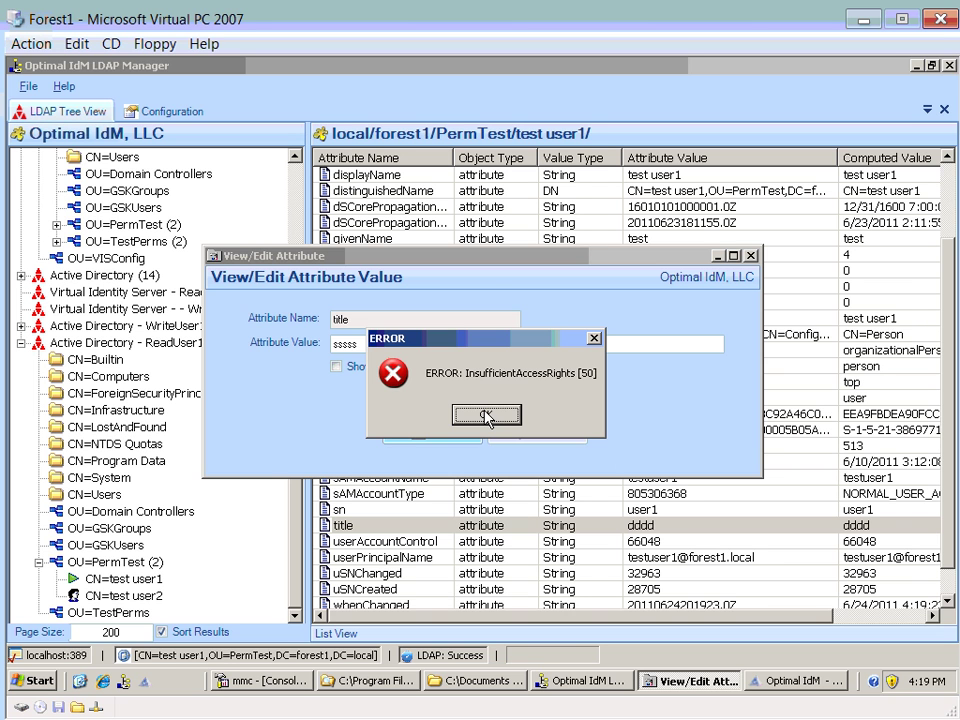
pyautogui.click(487, 417)
pyautogui.click(514, 434)
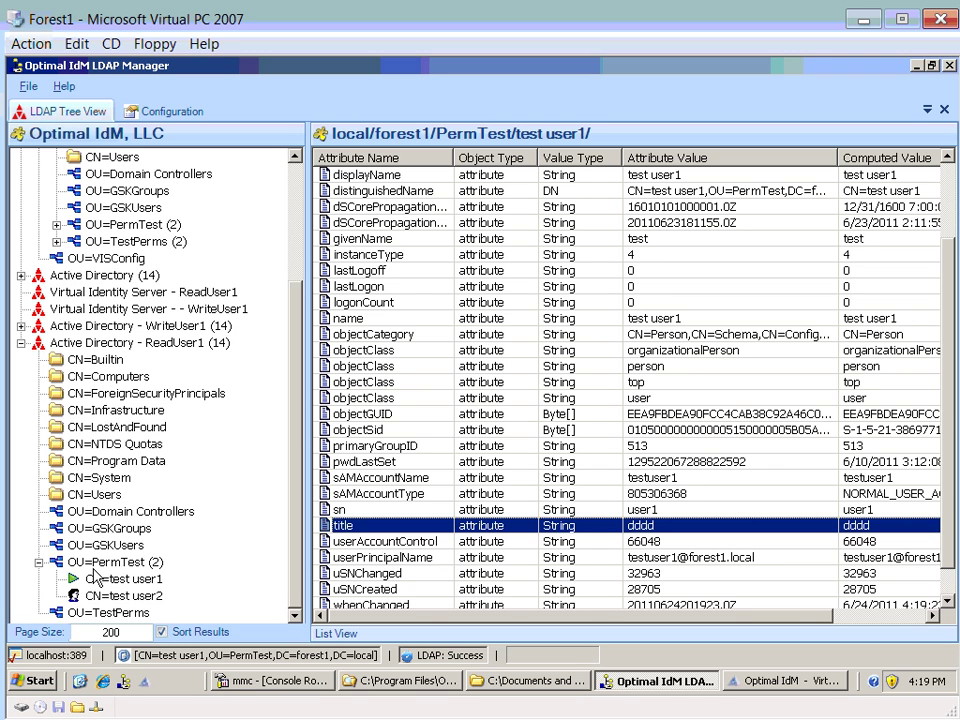
# - Expand TestPerms under WriteUser1 and review Read User1, Read User2, Write User1 and Write User2
pyautogui.click(24, 330)
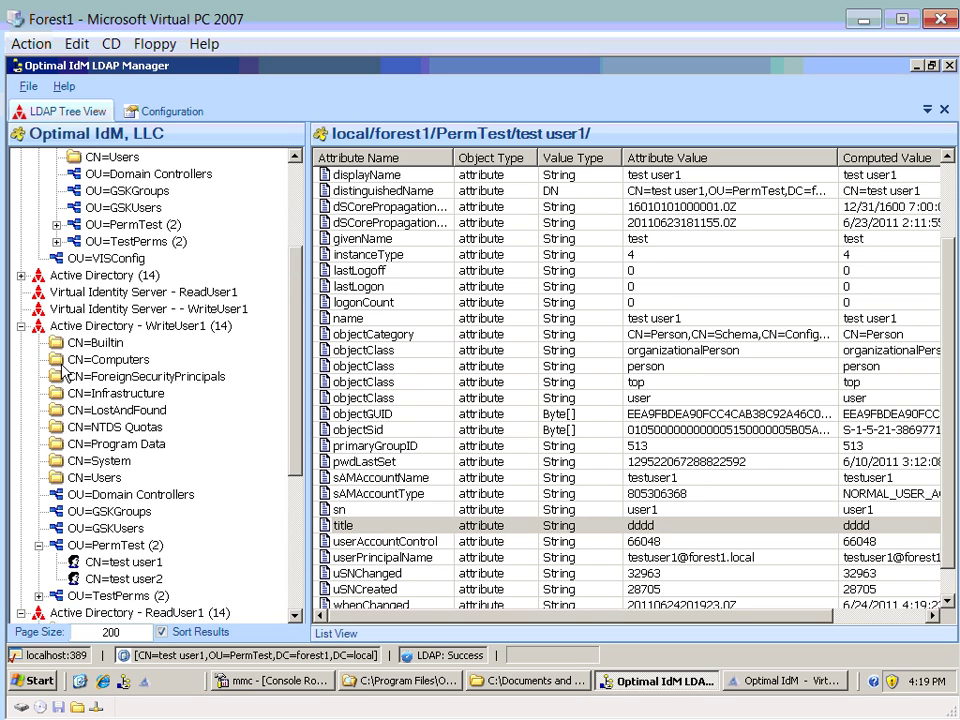
pyautogui.click(39, 596)
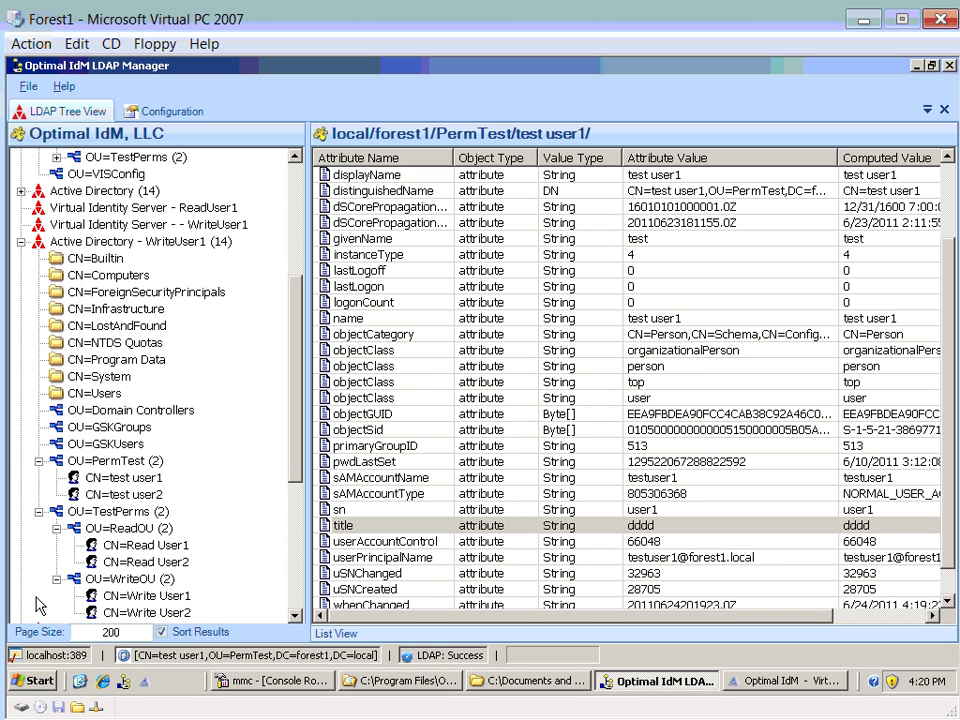
pyautogui.click(138, 545)
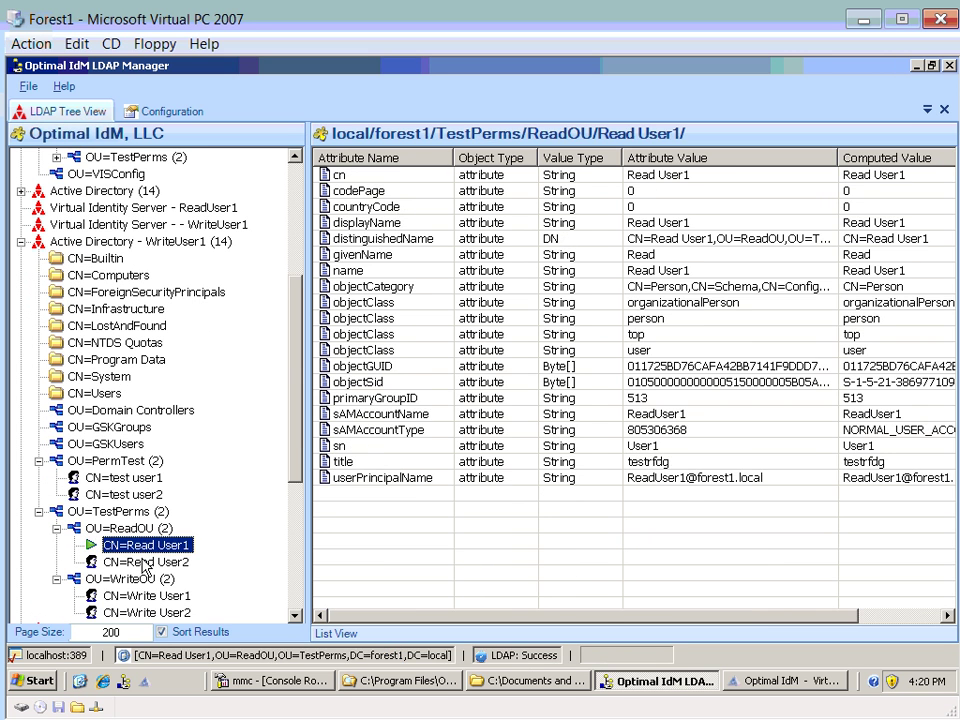
pyautogui.click(138, 562)
pyautogui.click(141, 596)
pyautogui.click(145, 612)
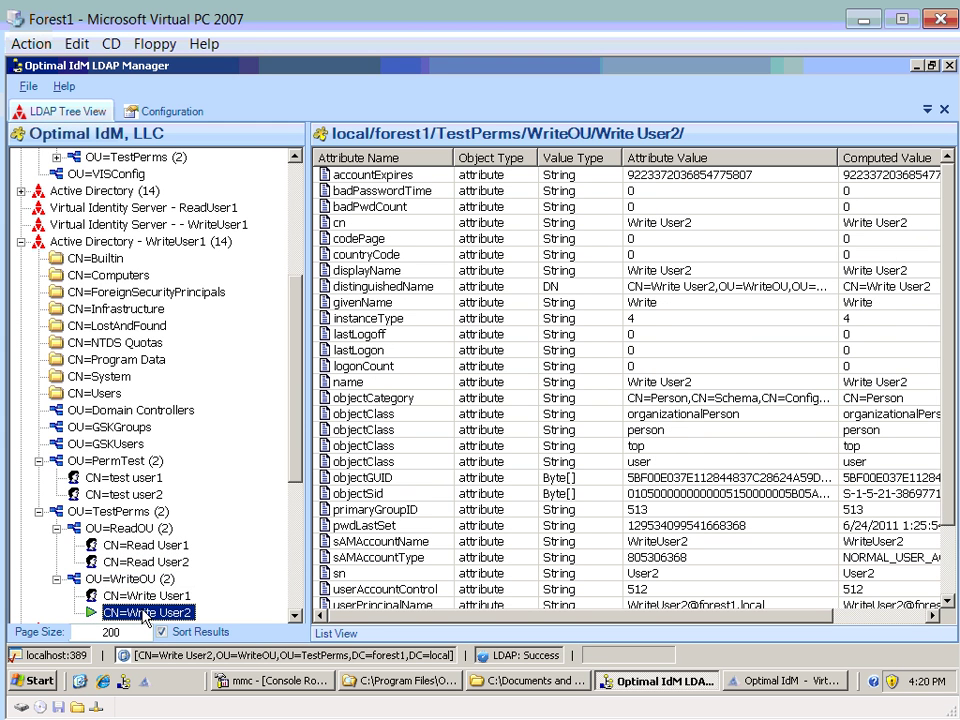
pyautogui.click(141, 596)
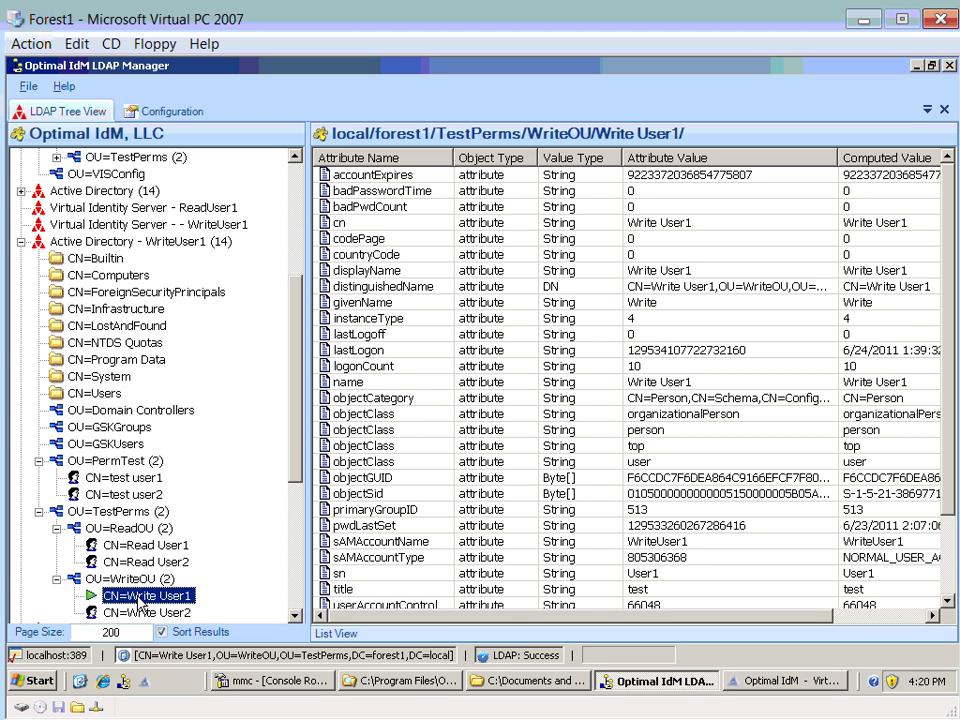
# - Collapse the TestPerms, WriteUser1 and ReadUser1 trees back to the forest1 root
pyautogui.click(40, 512)
pyautogui.click(21, 242)
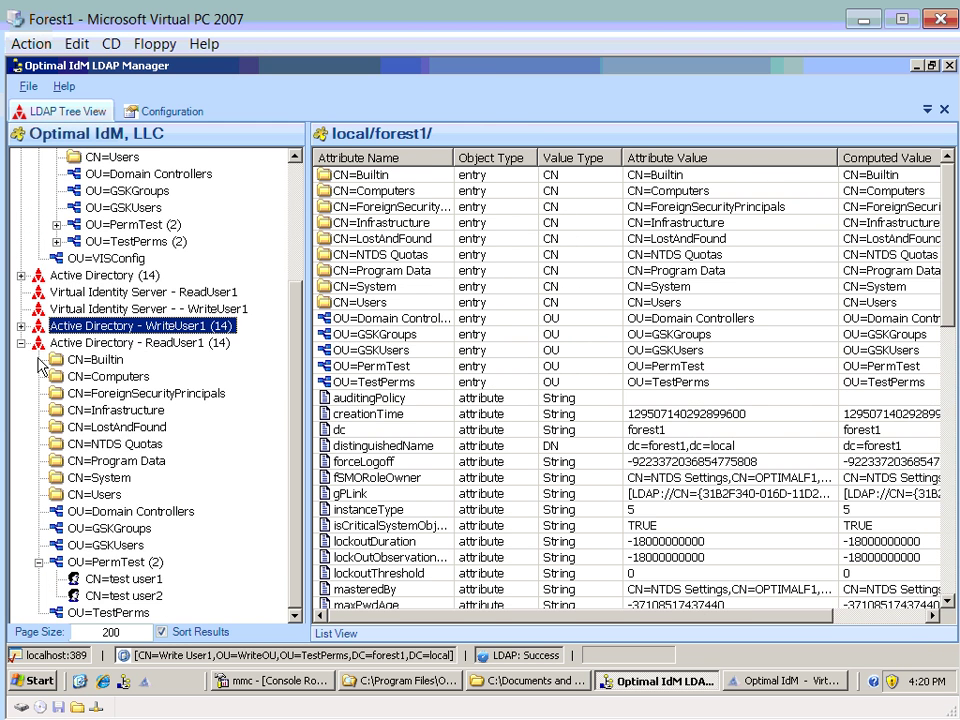
pyautogui.click(21, 340)
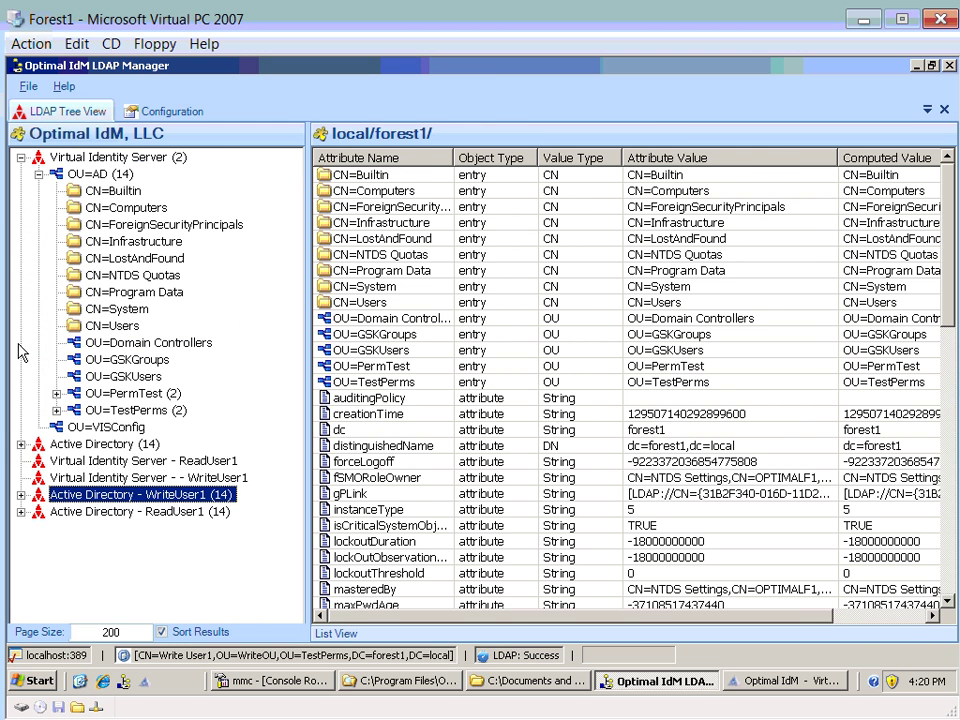
# - In VIS Configuration, drill into the AD visa's bind profiles and show AD – ADMIN RIGHTS
pyautogui.click(818, 684)
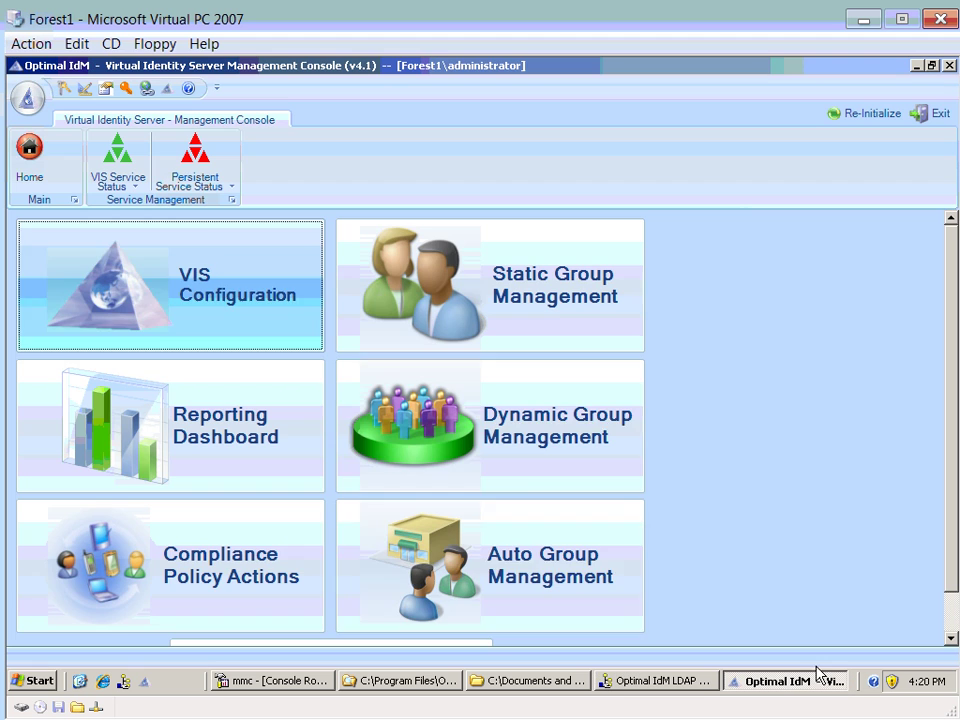
pyautogui.click(122, 303)
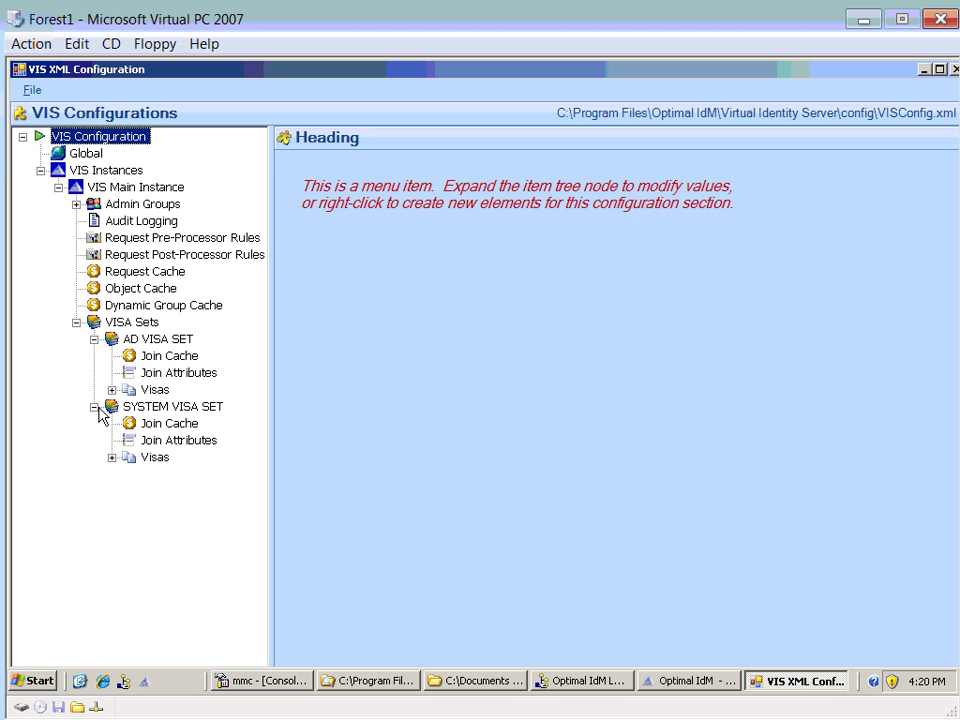
pyautogui.click(112, 389)
pyautogui.click(129, 406)
pyautogui.click(166, 406)
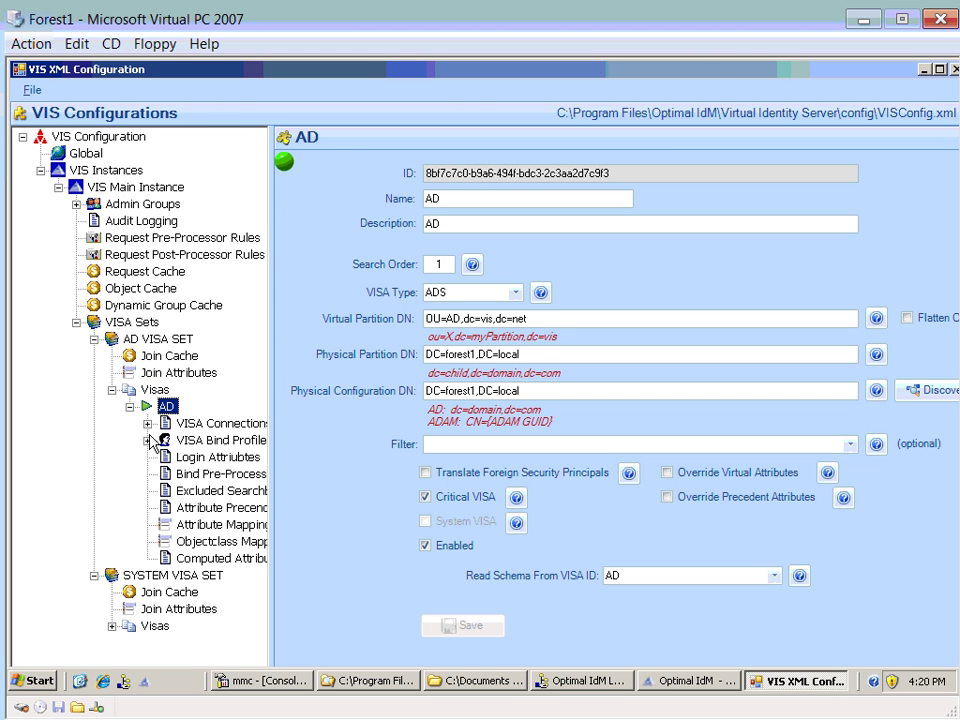
pyautogui.doubleClick(220, 440)
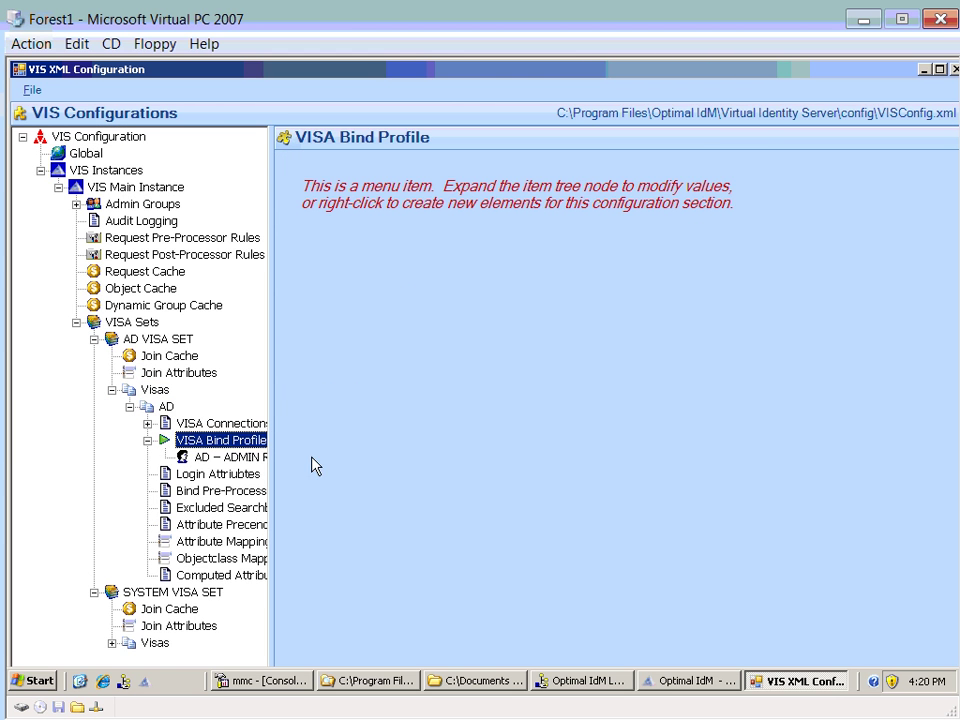
pyautogui.moveTo(272, 464); pyautogui.dragTo(300, 464)
pyautogui.click(248, 466)
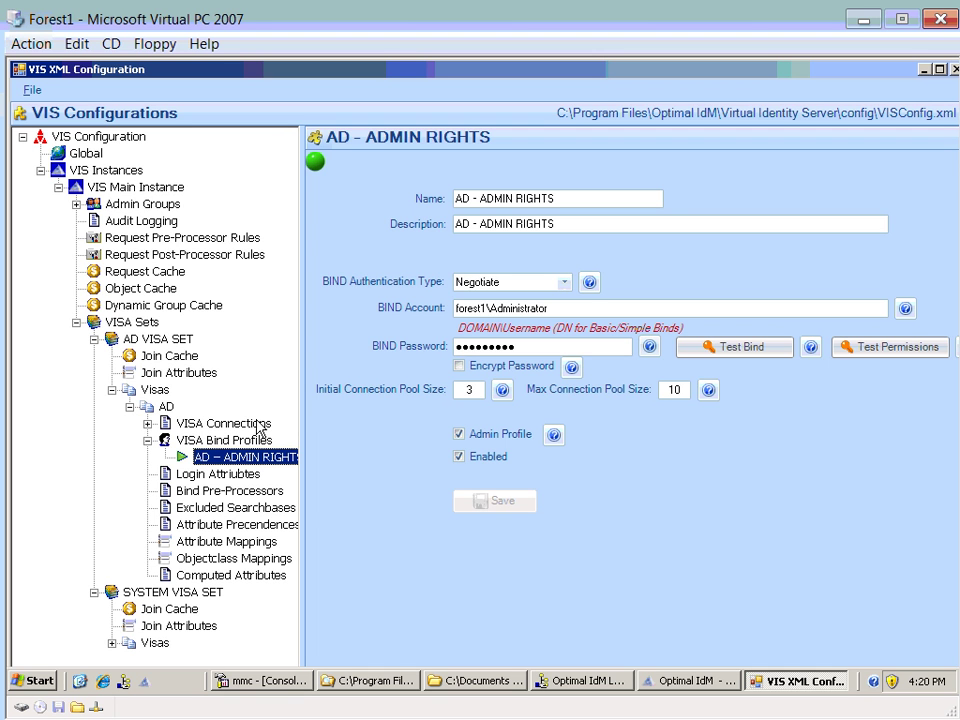
# - Create a new bind profile named Read Bind Profile, with the same text as description
pyautogui.click(212, 442)
pyautogui.rightClick(264, 441)
pyautogui.moveTo(300, 484)
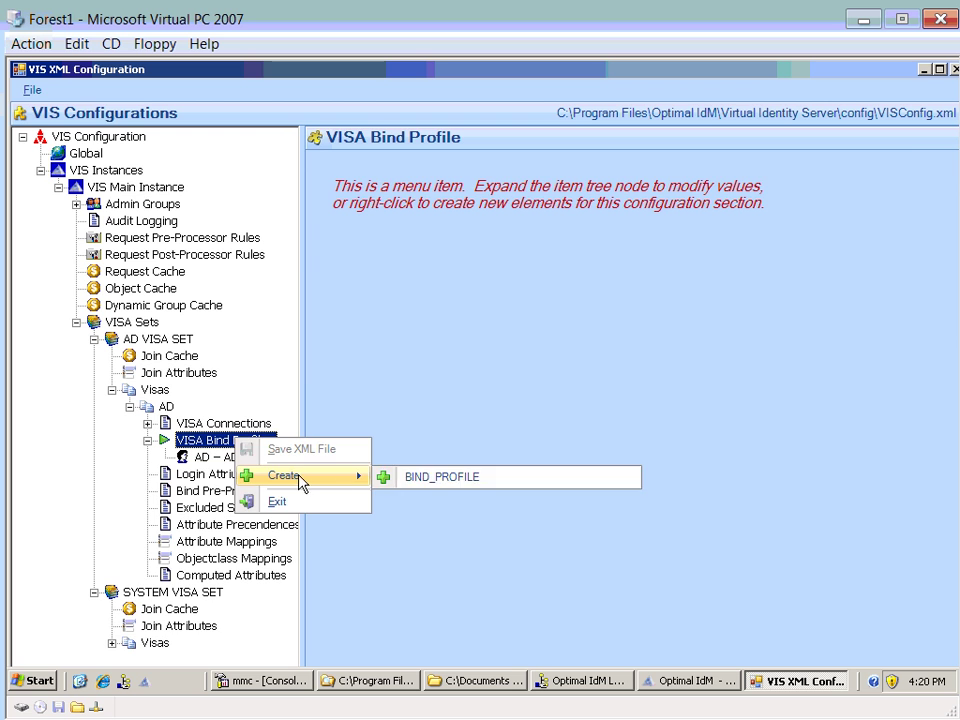
pyautogui.click(426, 480)
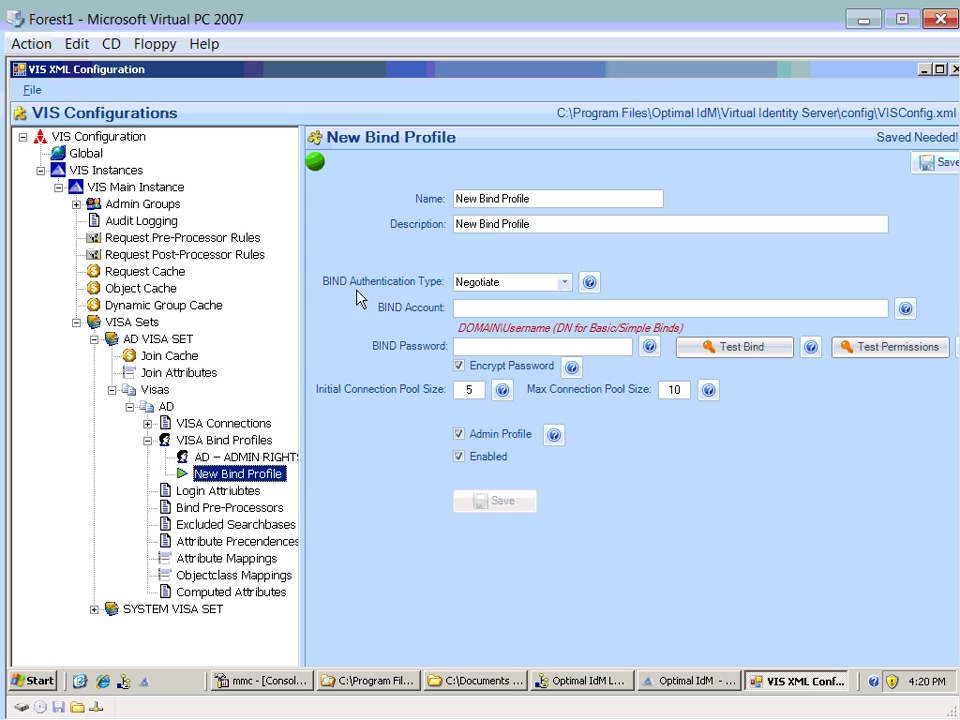
pyautogui.click(462, 198)
pyautogui.doubleClick(462, 198)
pyautogui.write('Read')
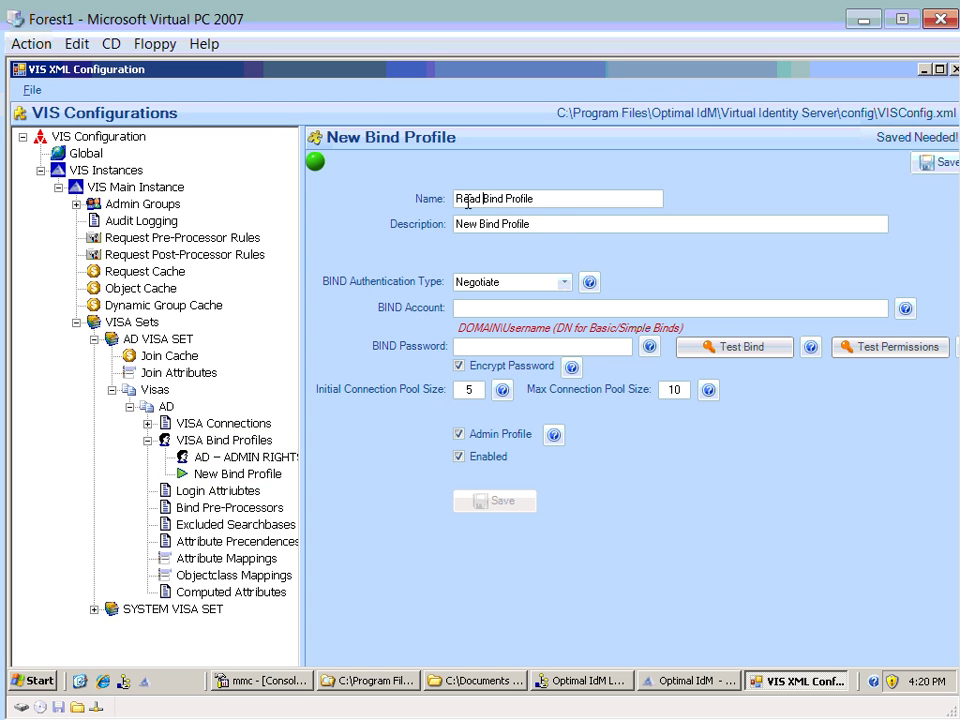
pyautogui.moveTo(545, 197); pyautogui.dragTo(400, 196)
pyautogui.hotkey('ctrl', 'c')
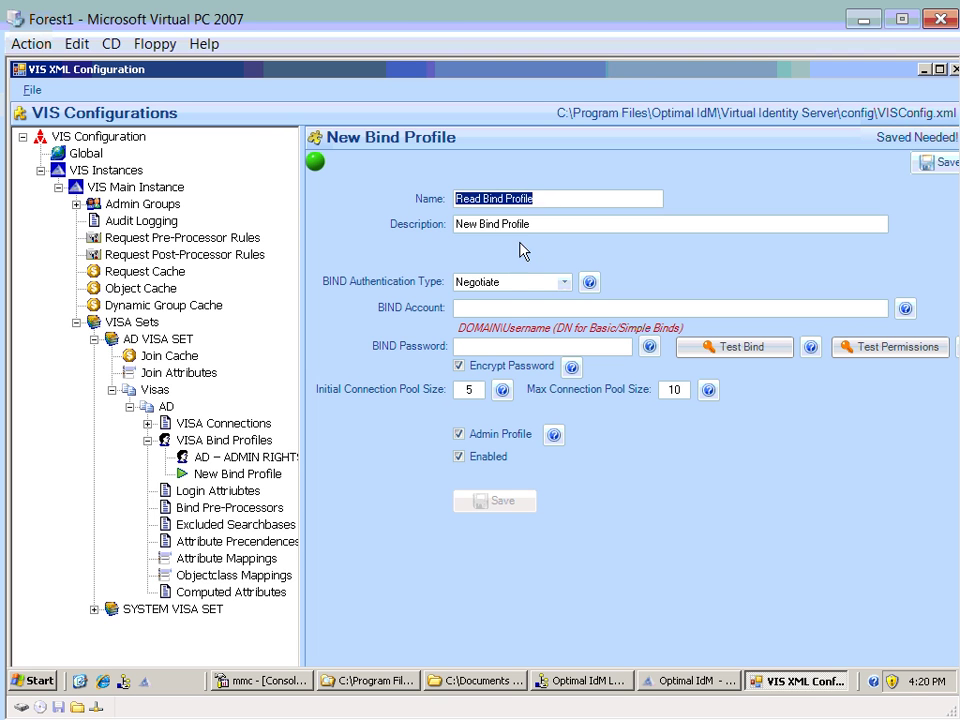
pyautogui.press('Tab')
pyautogui.hotkey('ctrl', 'v')
# - Bind as Forest1\ReadUser with its password, test bind and permissions, and save
pyautogui.click(517, 307)
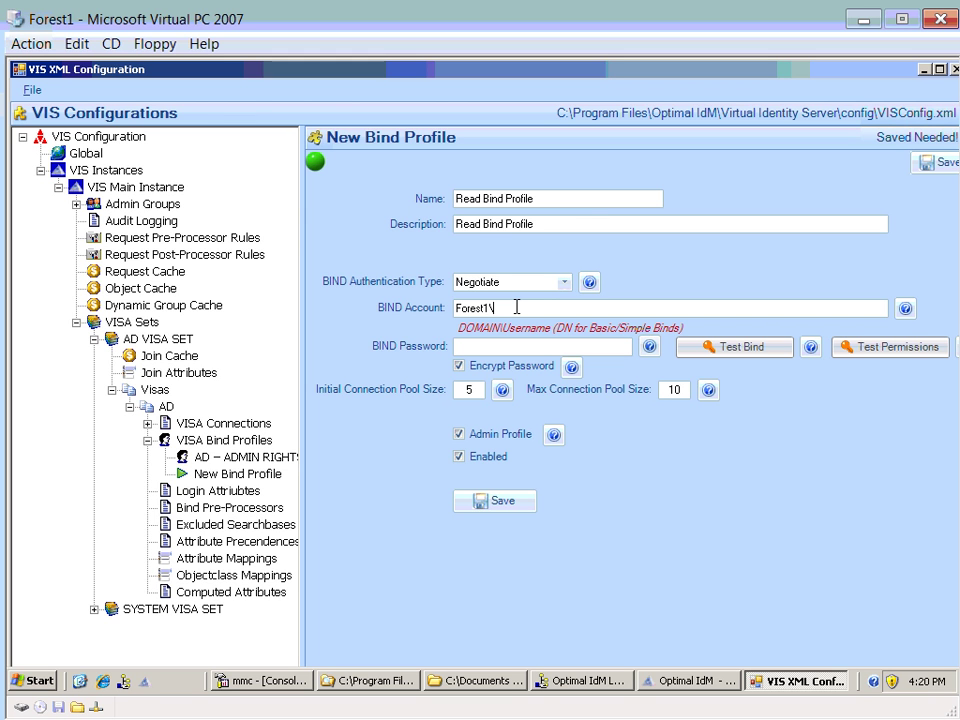
pyautogui.write('Forest1\\ReadUser1')
pyautogui.click(520, 344)
pyautogui.write('*****')
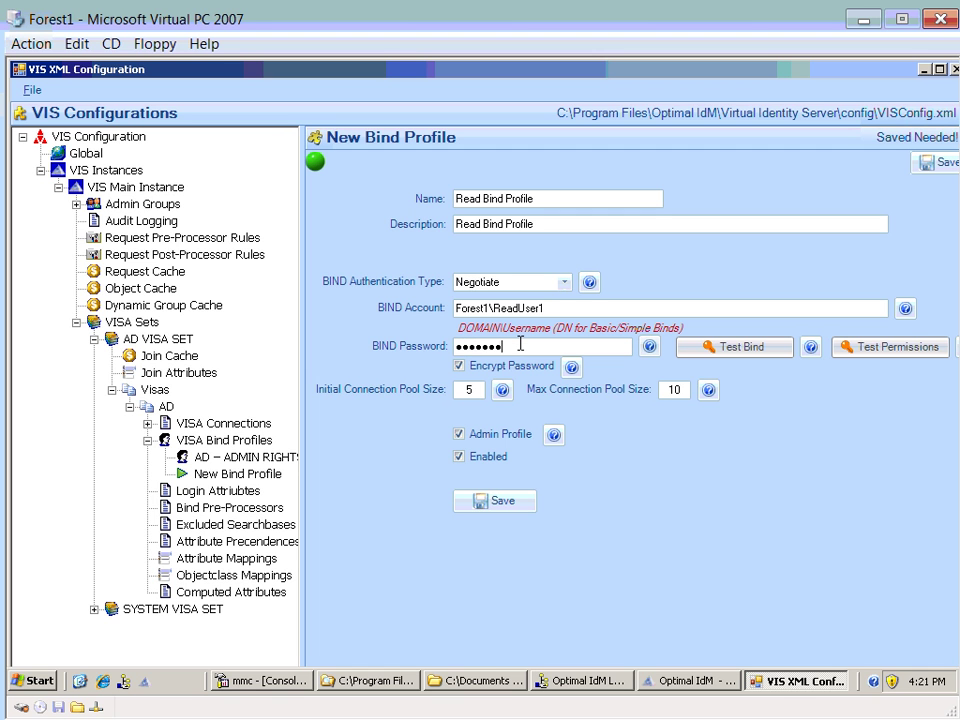
pyautogui.click(757, 347)
pyautogui.click(486, 415)
pyautogui.click(840, 349)
pyautogui.click(487, 413)
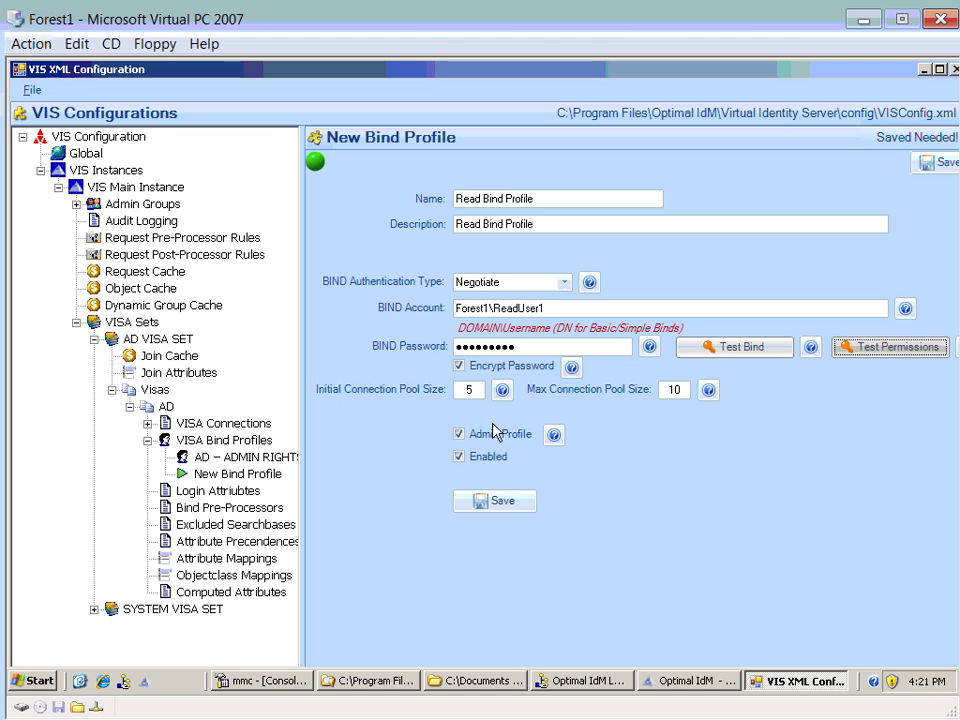
pyautogui.click(505, 502)
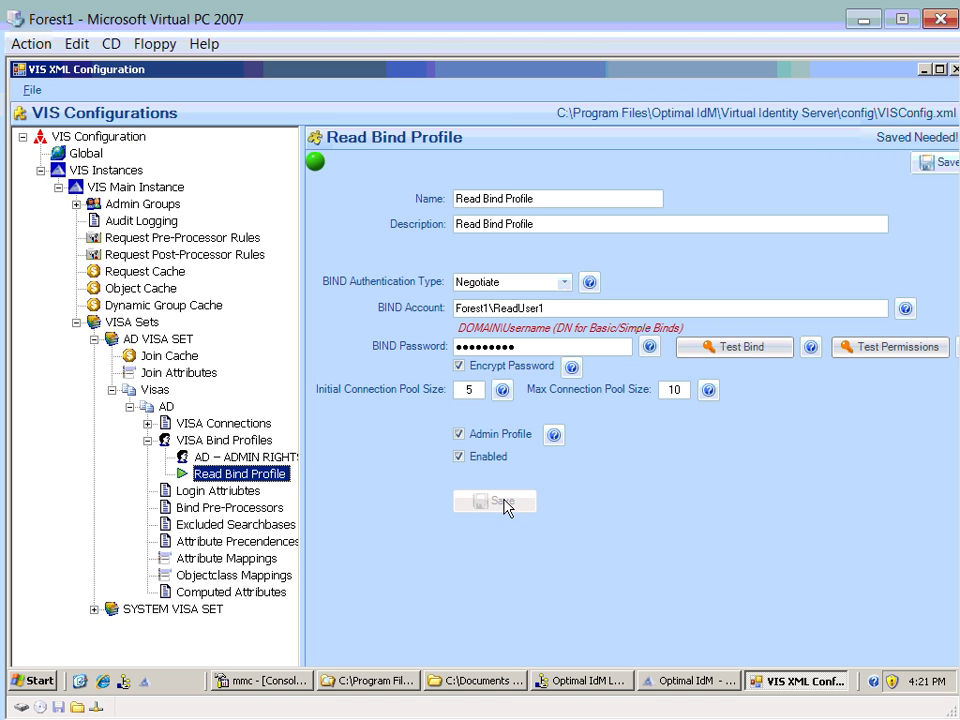
# - Create a second bind profile named Write Bind Profile, copying the name into its description
pyautogui.click(218, 440)
pyautogui.rightClick(228, 441)
pyautogui.moveTo(290, 477)
pyautogui.click(390, 484)
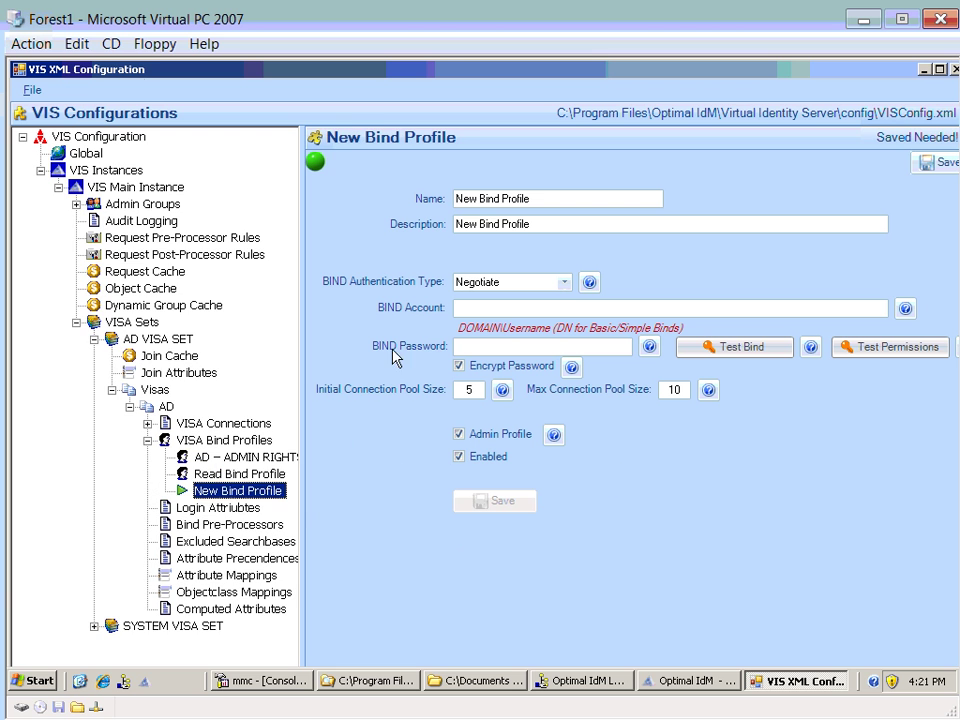
pyautogui.doubleClick(466, 200)
pyautogui.write('Write')
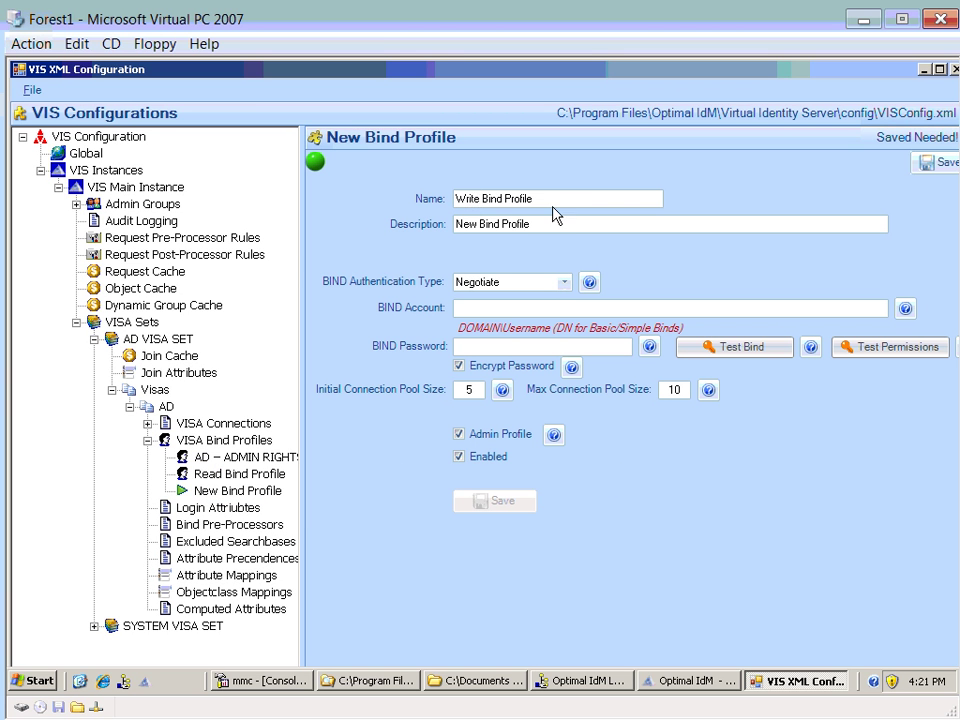
pyautogui.moveTo(558, 200); pyautogui.dragTo(400, 208)
pyautogui.hotkey('ctrl', 'c')
pyautogui.moveTo(565, 222); pyautogui.dragTo(450, 225)
pyautogui.hotkey('ctrl', 'v')
# - Enter the write account credentials, test the bind, save, and expand Admin Groups
pyautogui.click(509, 309)
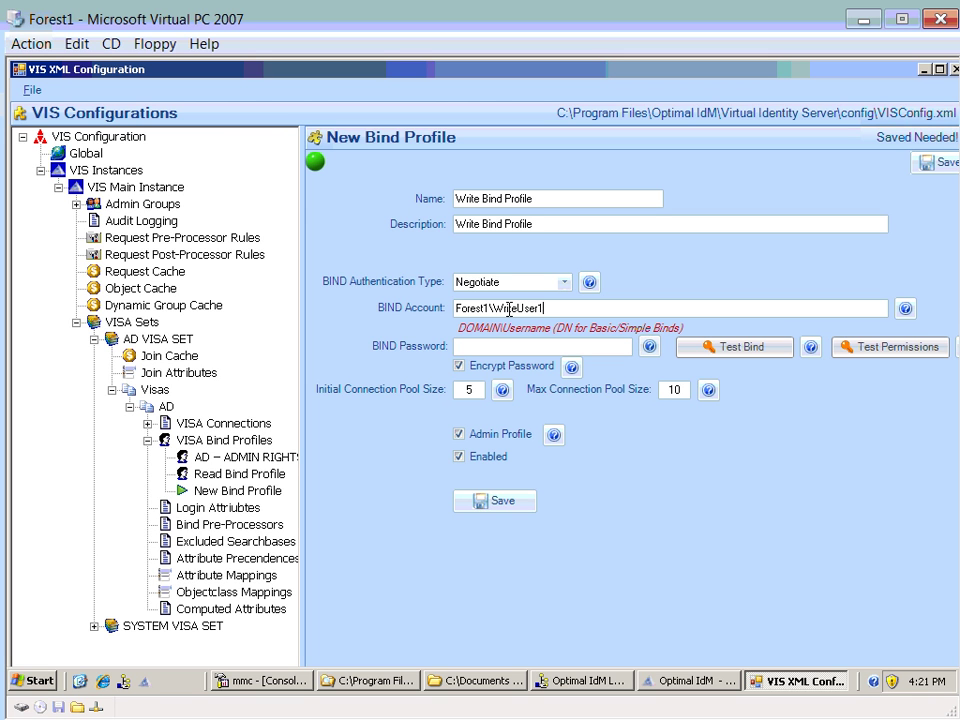
pyautogui.write('Passwor')
pyautogui.click(739, 347)
pyautogui.click(503, 416)
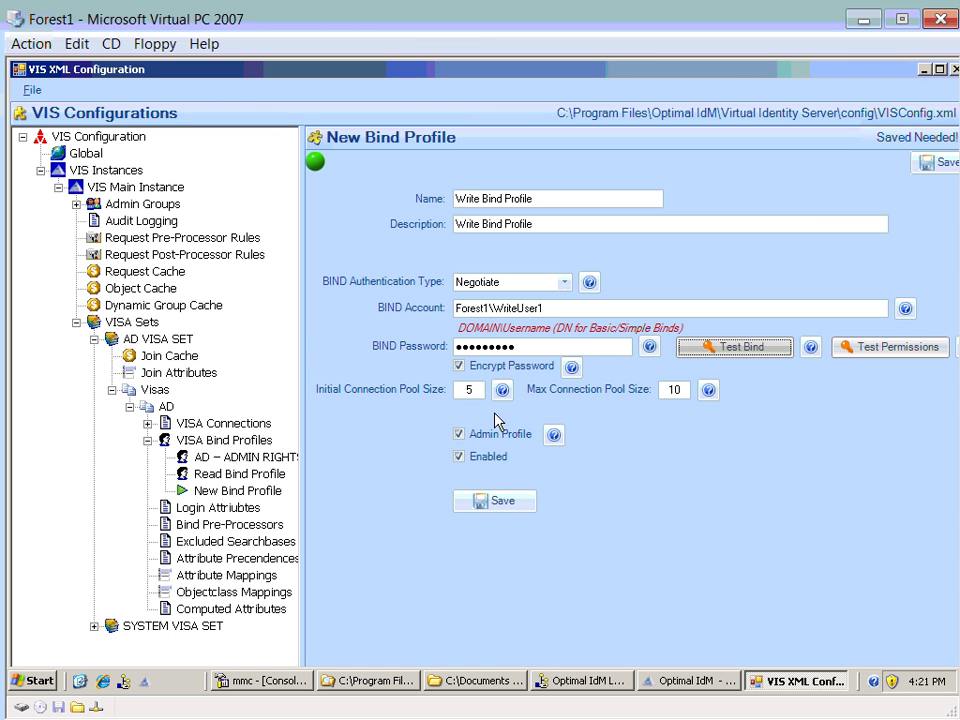
pyautogui.click(505, 502)
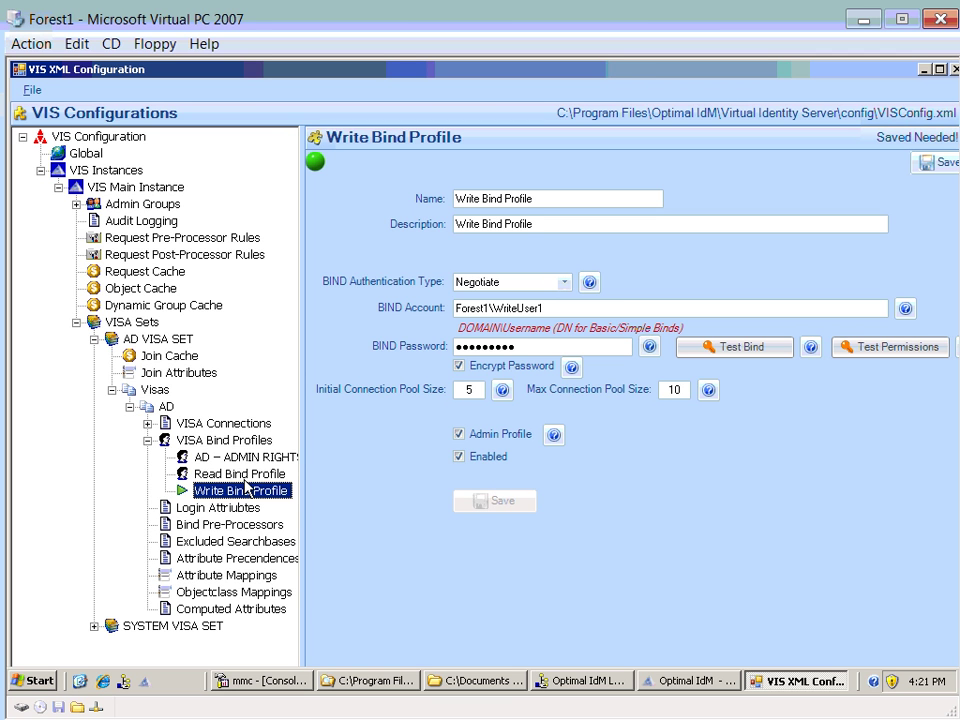
pyautogui.click(76, 203)
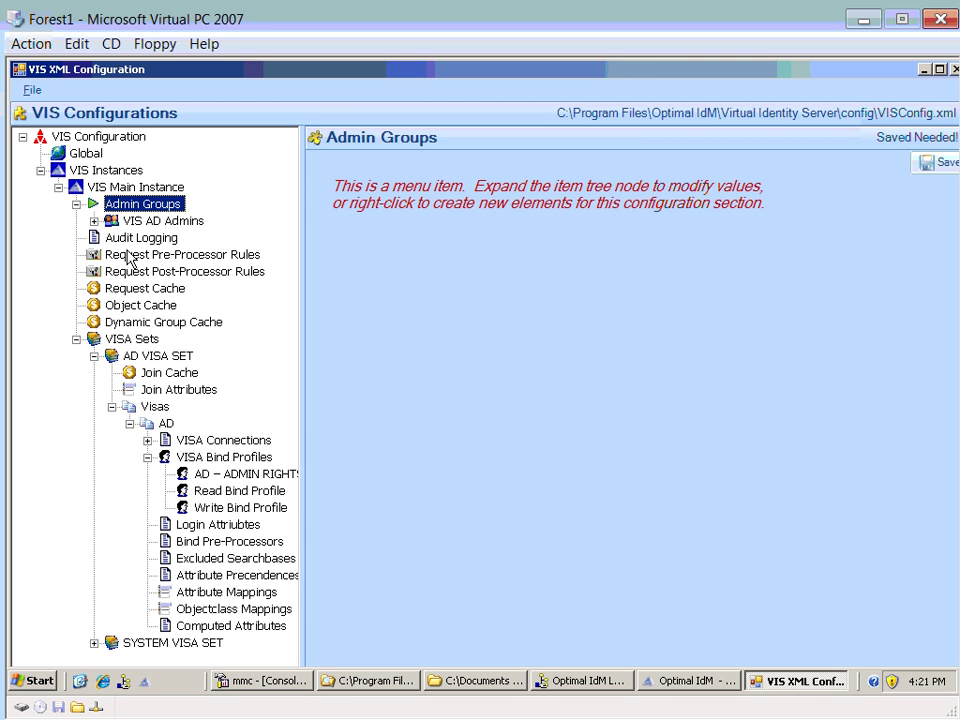
# - In Dynamic Group Management, view vdg-VISReadUsers' dynamic membership, then cancel the edit
pyautogui.click(655, 684)
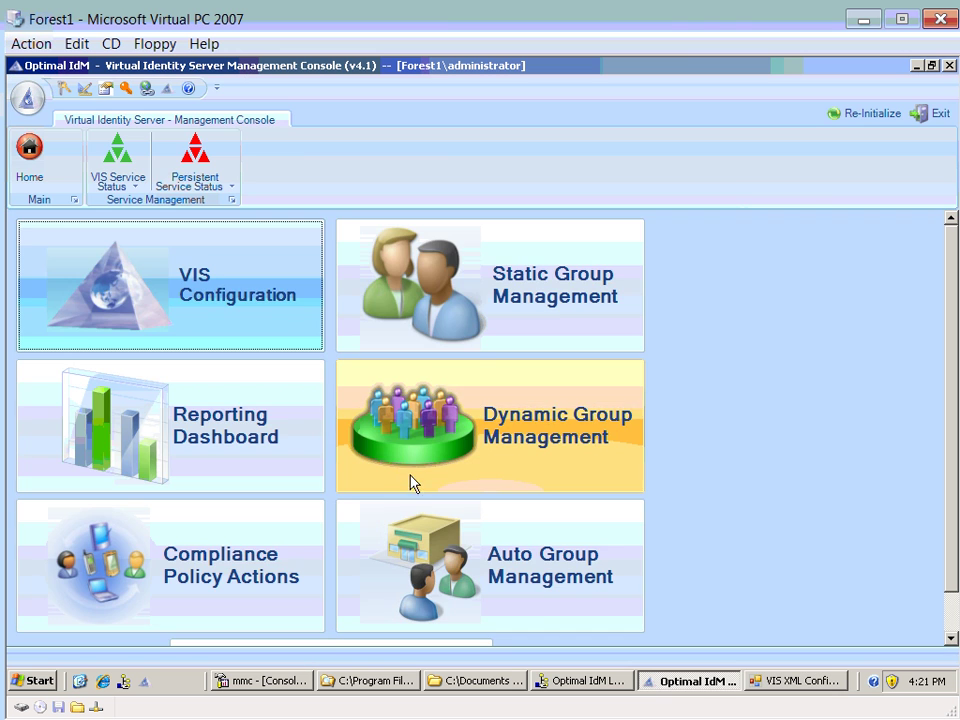
pyautogui.click(390, 447)
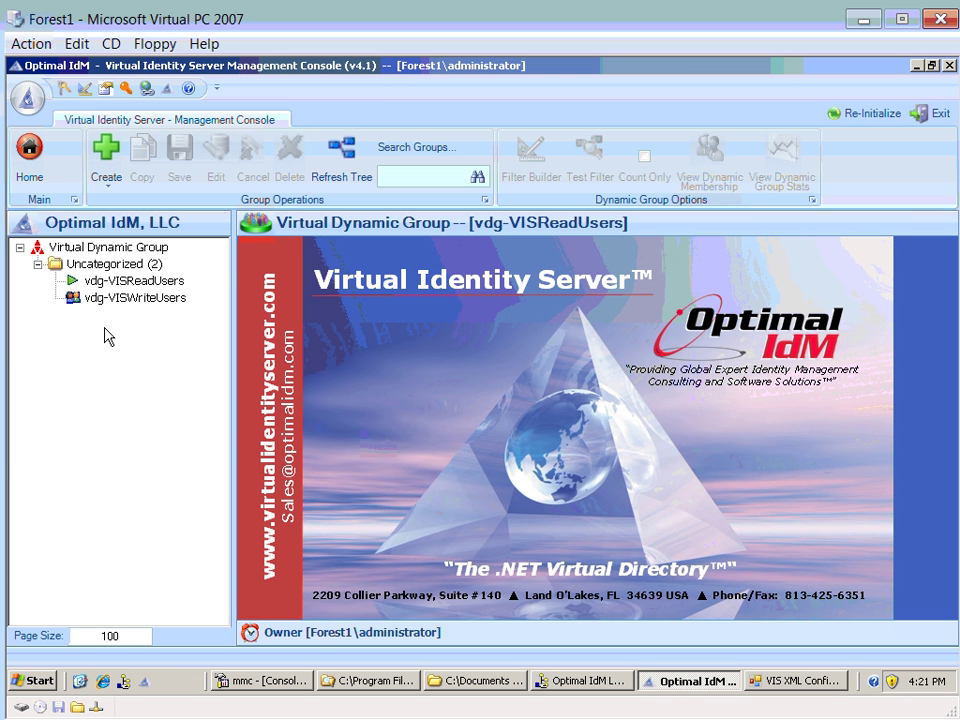
pyautogui.click(106, 284)
pyautogui.click(115, 298)
pyautogui.click(113, 284)
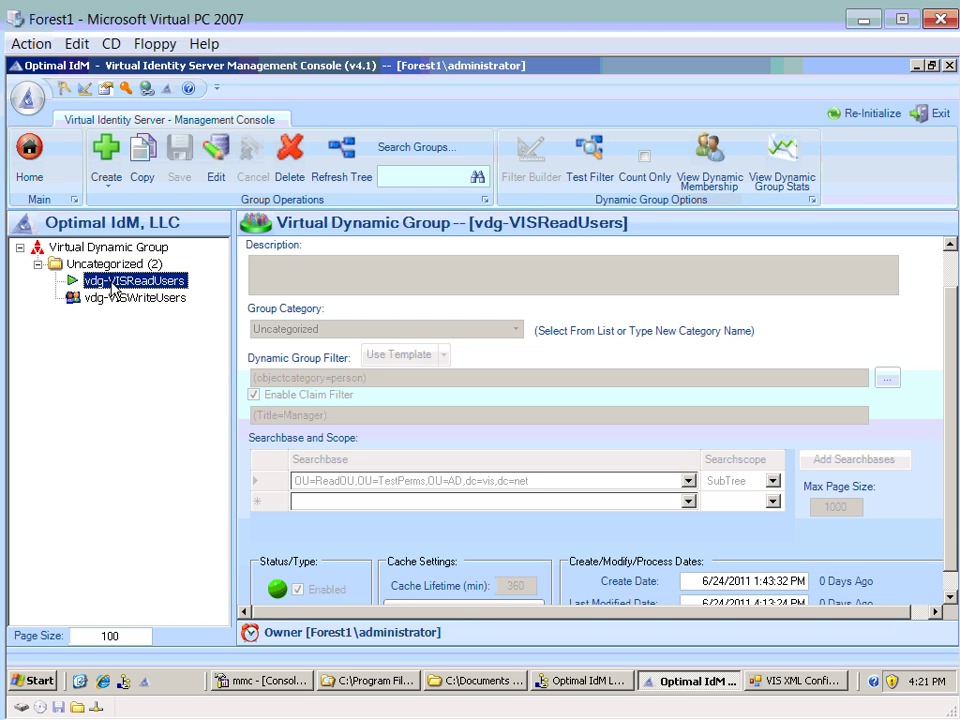
pyautogui.click(213, 174)
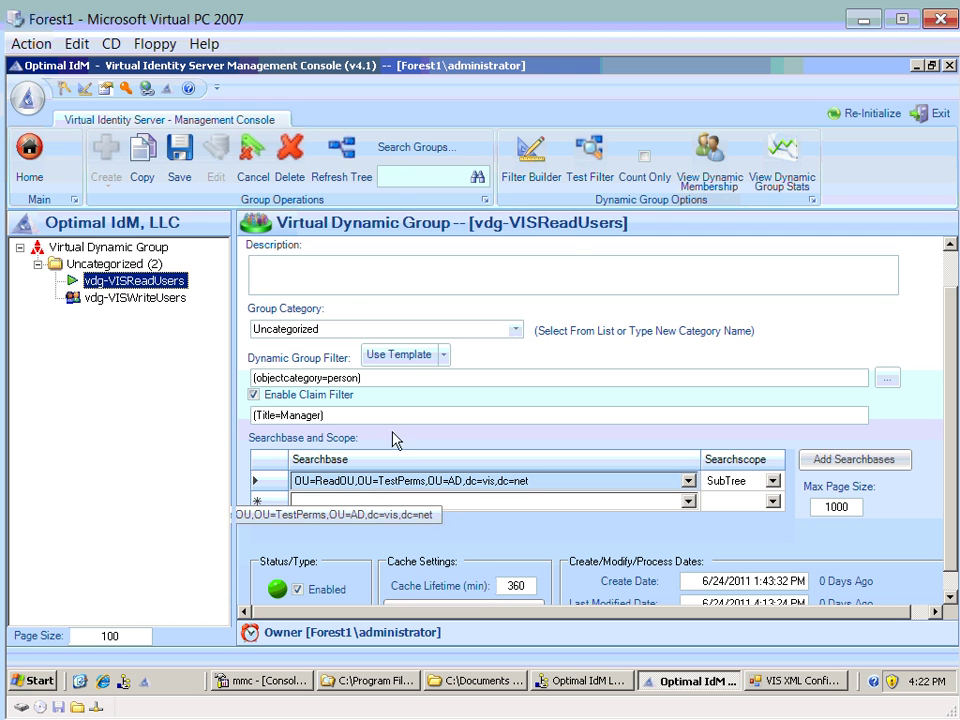
pyautogui.click(720, 178)
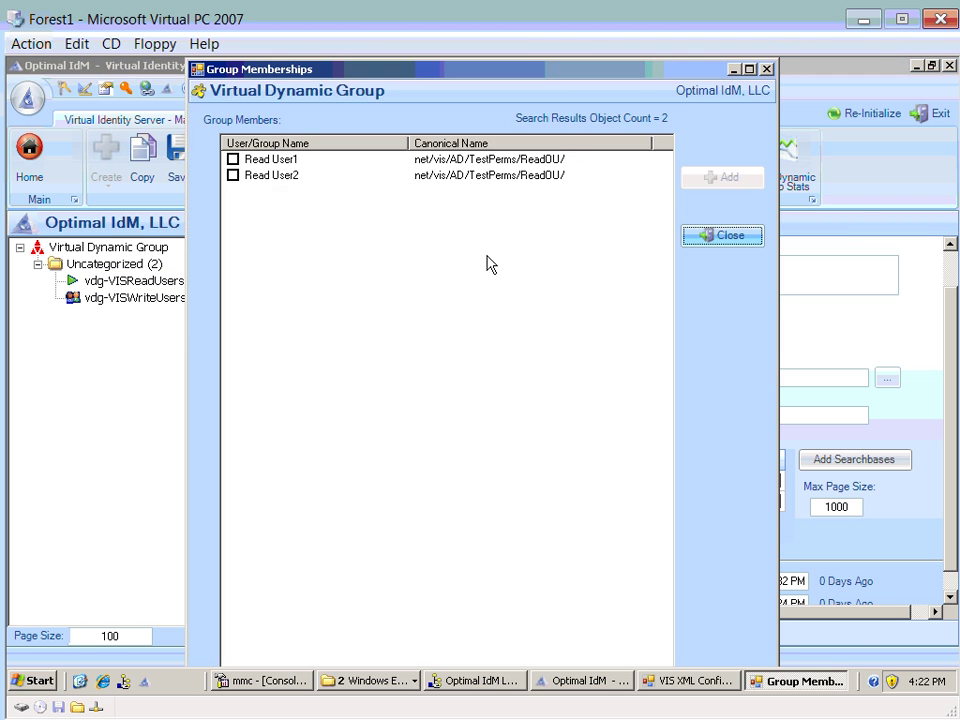
pyautogui.click(687, 238)
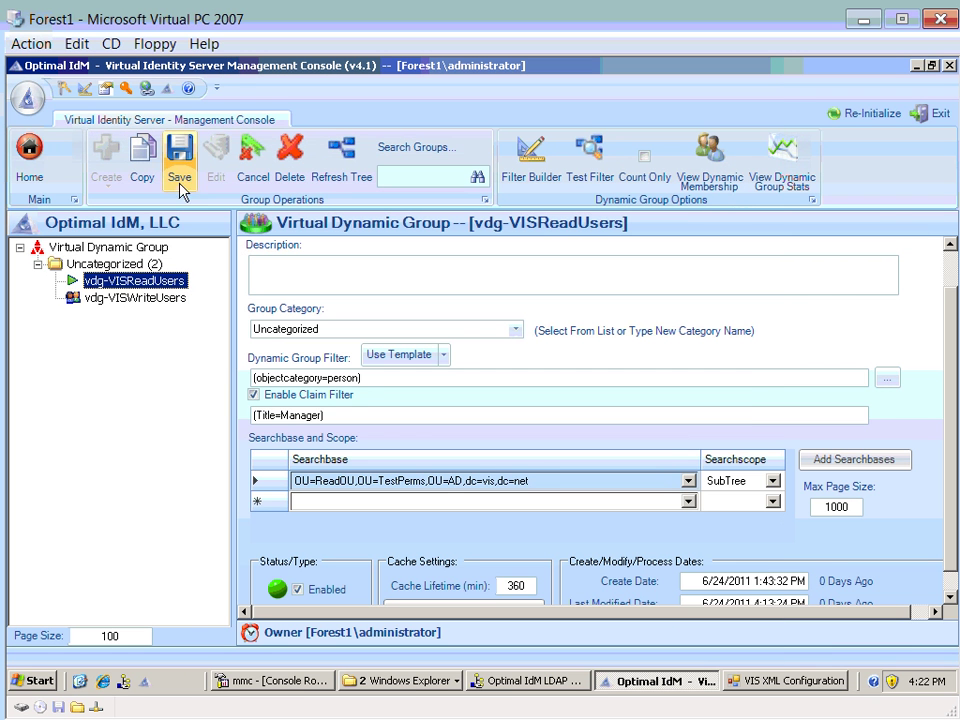
pyautogui.click(268, 178)
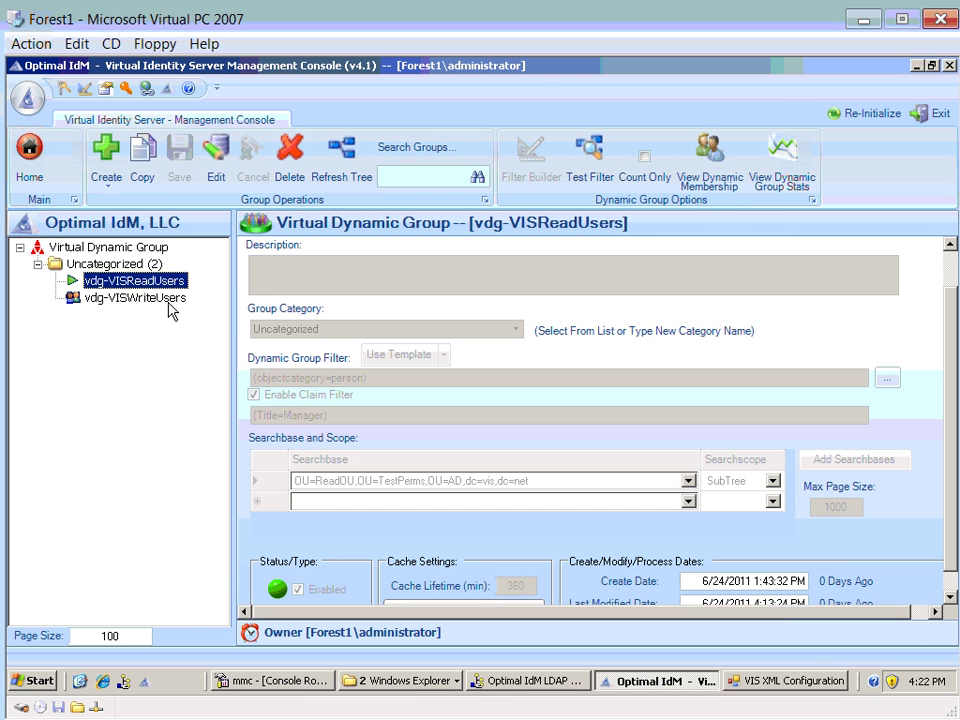
# - View the dynamic membership list of vdg-VISWriteUsers
pyautogui.click(135, 297)
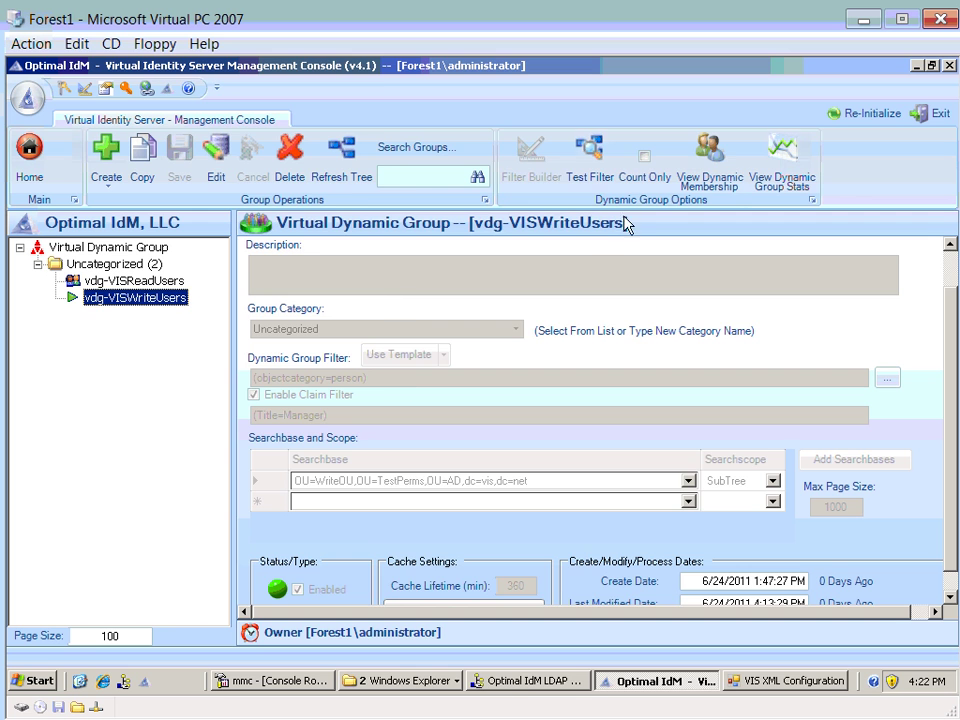
pyautogui.click(709, 152)
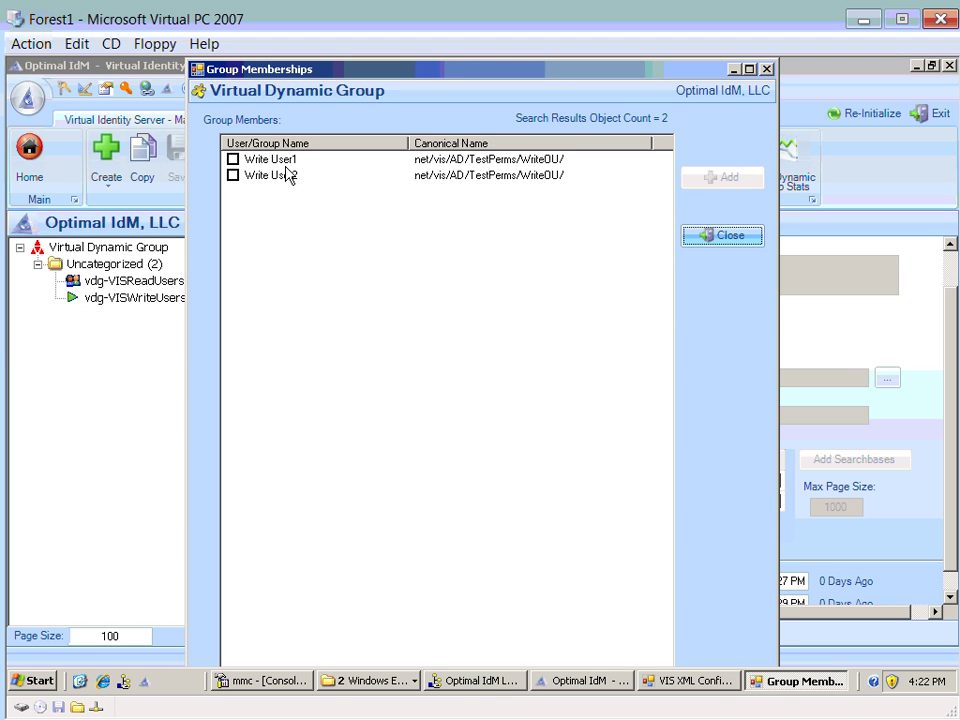
pyautogui.click(710, 240)
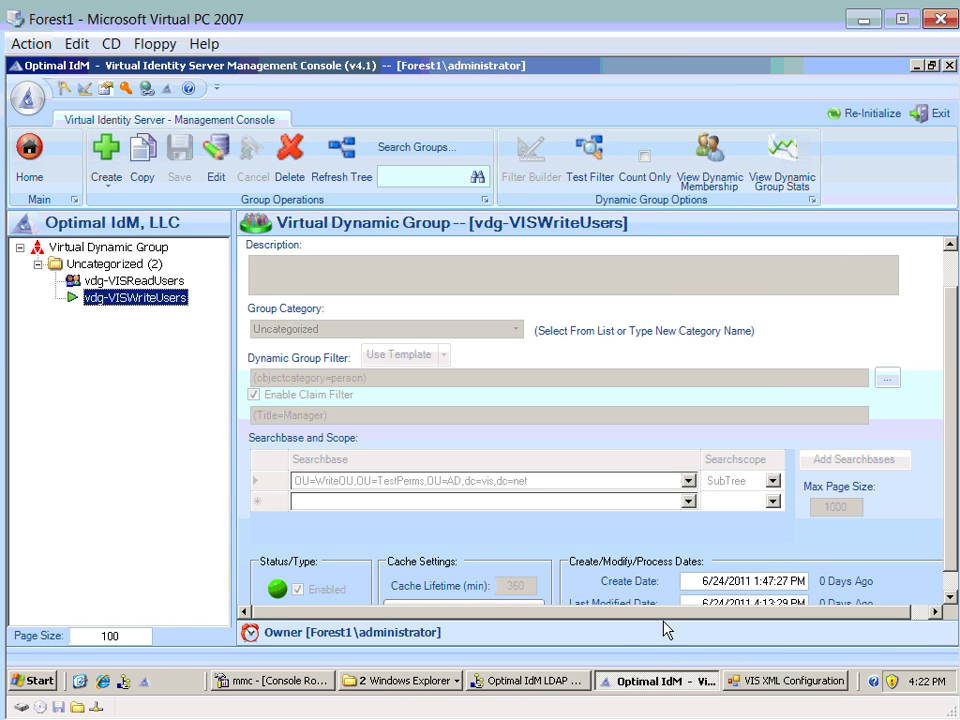
# - In LDAP Manager, open vdg-VISReadUsers under VISConfig > OPTIMALIDM > VIS Dynamic Groups
pyautogui.click(531, 684)
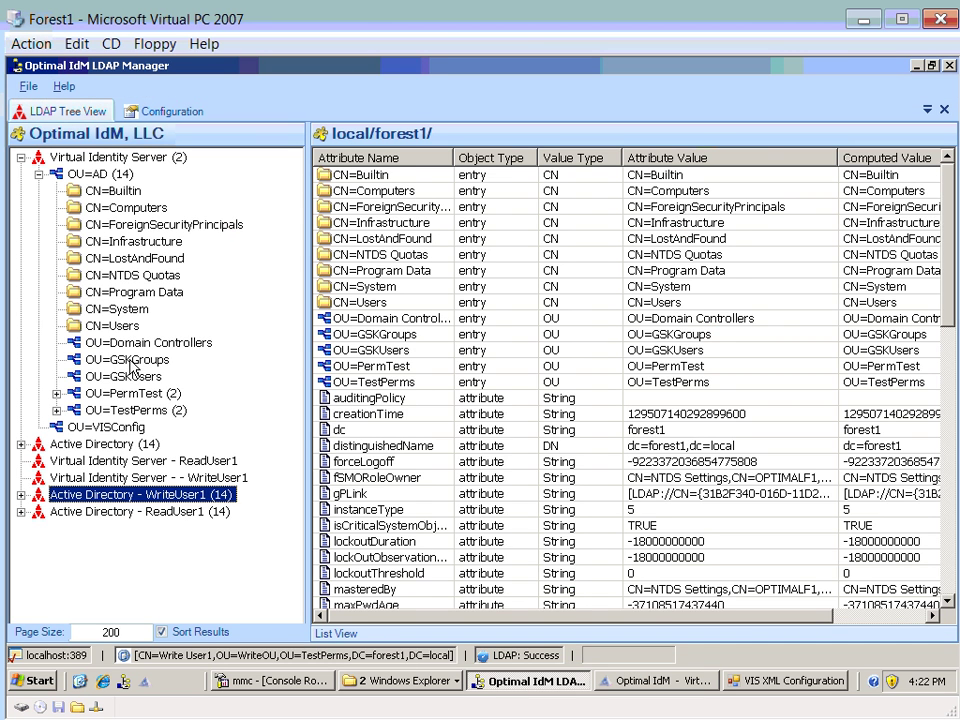
pyautogui.click(96, 427)
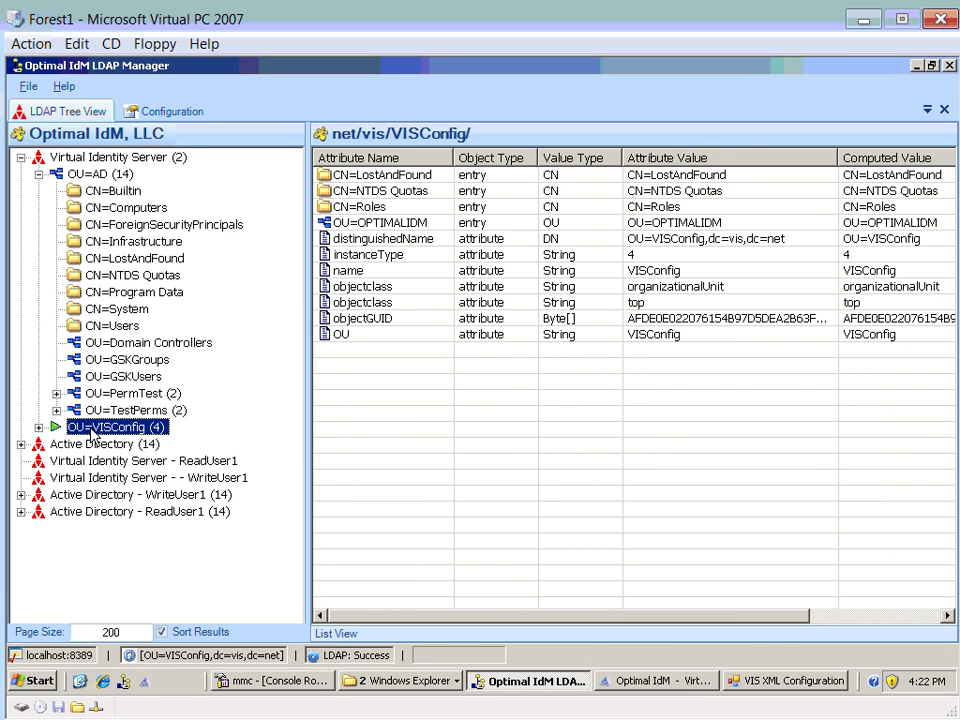
pyautogui.click(134, 494)
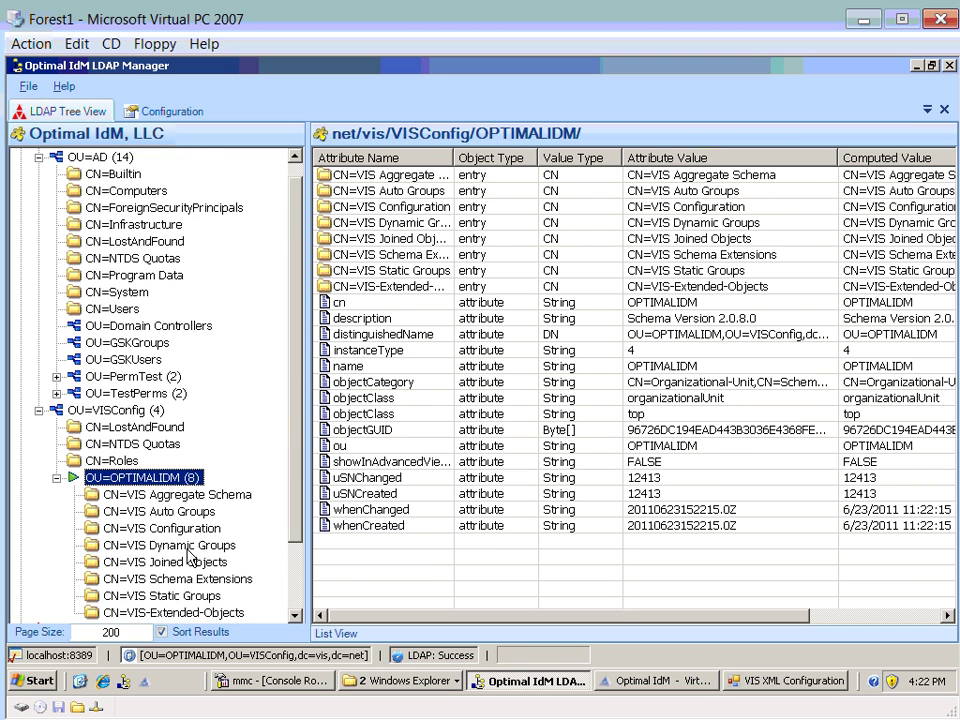
pyautogui.click(185, 545)
pyautogui.click(170, 478)
# - Open the group's distinguishedName attribute, dismiss the system-owned warning, and cancel
pyautogui.click(386, 402)
pyautogui.click(370, 192)
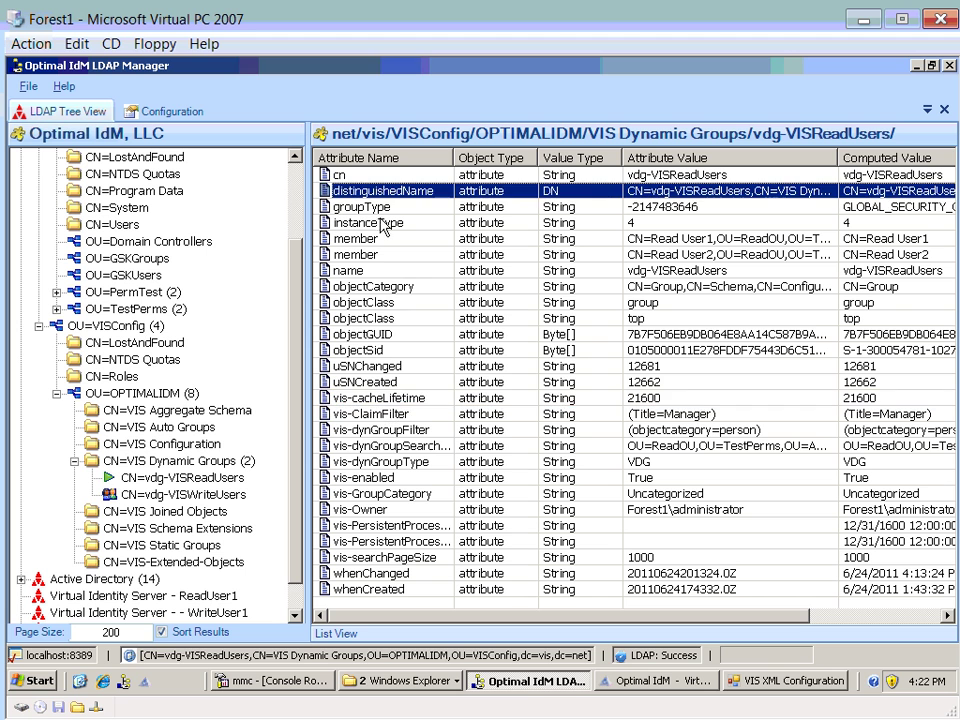
pyautogui.doubleClick(368, 200)
pyautogui.press('Return')
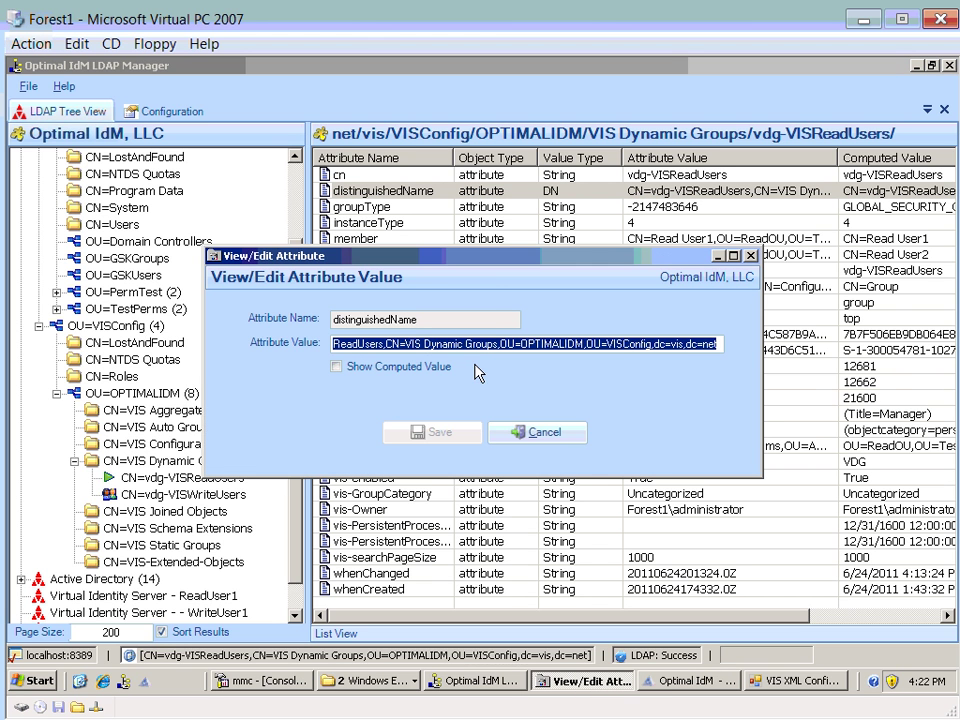
pyautogui.click(537, 432)
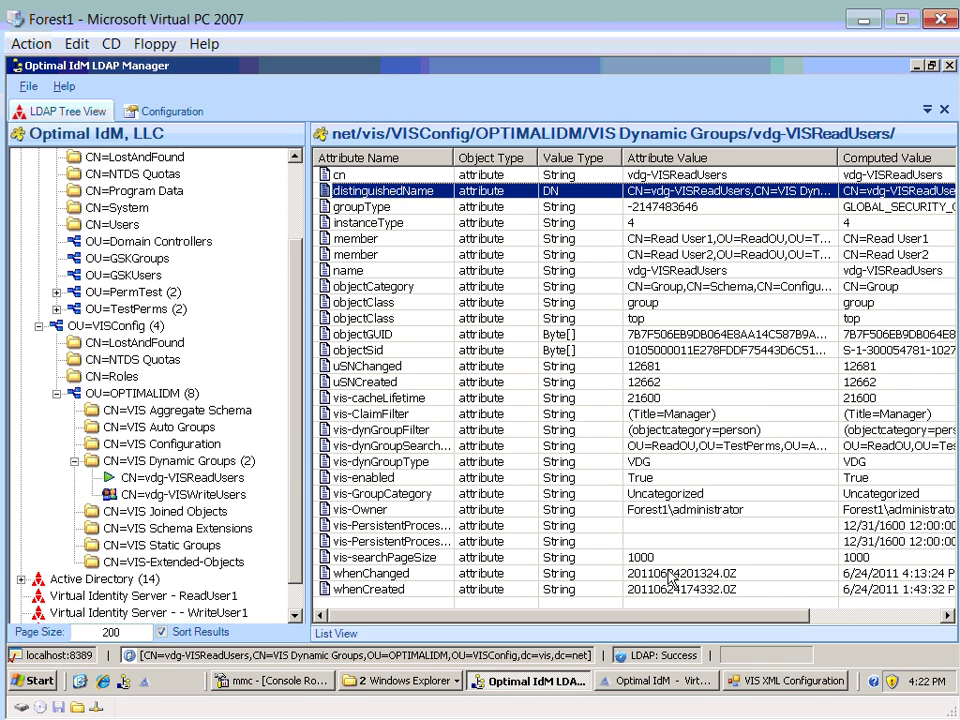
# - Create a new admin group whose virtual DN is the pasted vdg-VISReadUsers DN
pyautogui.click(786, 689)
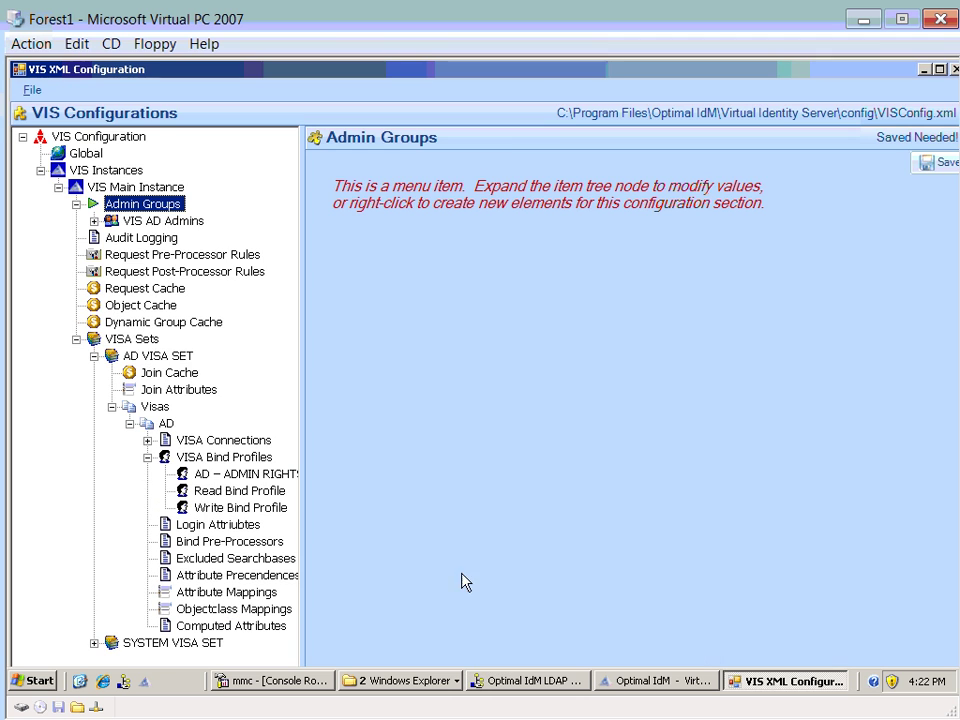
pyautogui.rightClick(148, 206)
pyautogui.moveTo(230, 240)
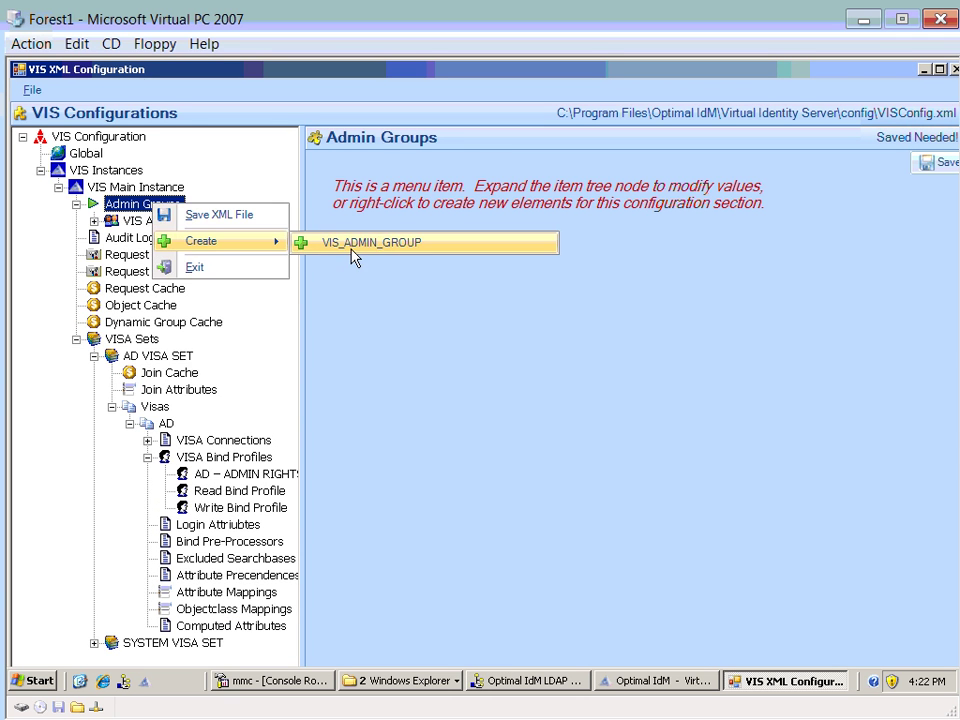
pyautogui.click(352, 250)
pyautogui.write('CN=vdg-VISReadUsers,CN=VIS Dynamic Groups,OU=OPTIMALIDM,OU=VISConfig,dc=vis,dc=net')
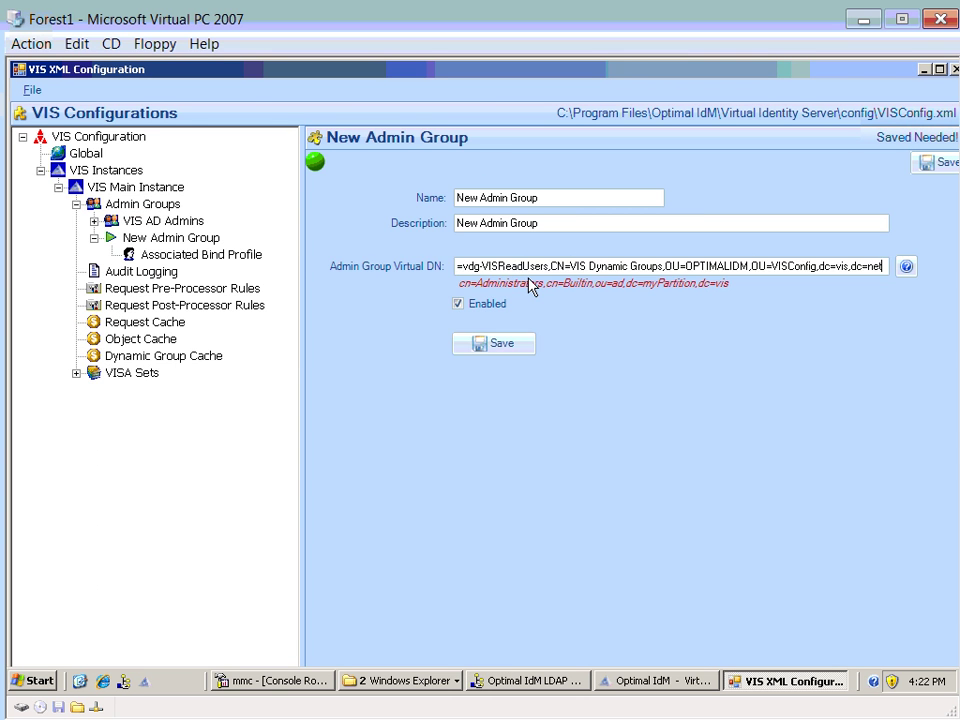
pyautogui.moveTo(533, 266)
pyautogui.mouseDown()
pyautogui.moveTo(497, 263)
pyautogui.moveTo(515, 266)
pyautogui.mouseUp()
pyautogui.click(517, 266)
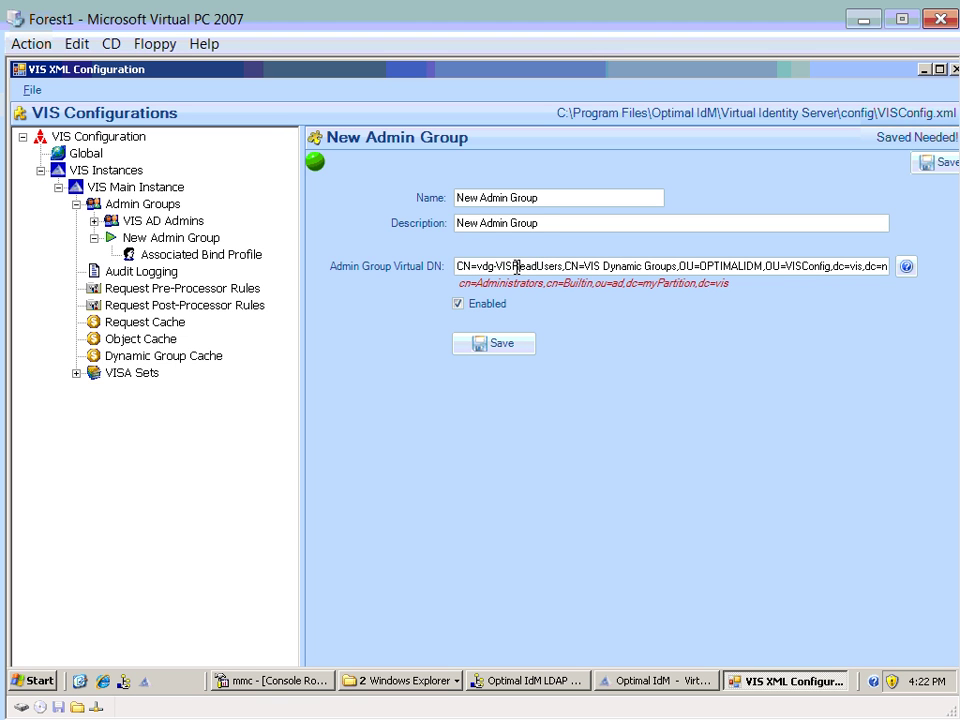
# - Name the admin group VIS Read Group, use that as its description, and save
pyautogui.doubleClick(468, 198)
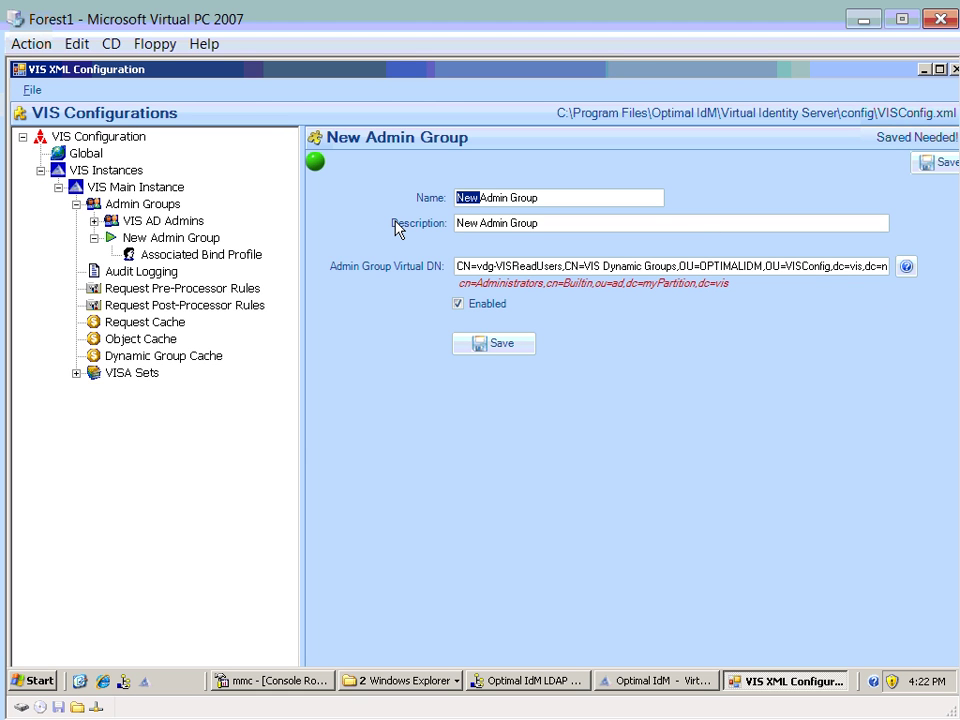
pyautogui.write('VIS')
pyautogui.press('BackSpace')
pyautogui.press('BackSpace')
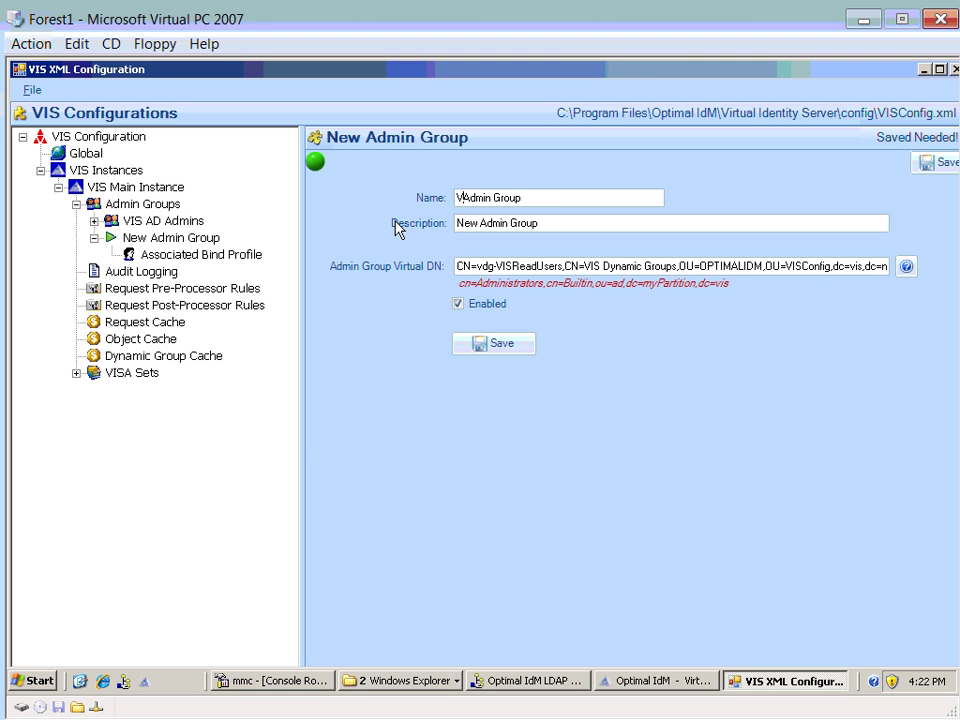
pyautogui.write('IS Read')
pyautogui.press('Delete')
pyautogui.press('Delete')
pyautogui.press('Delete')
pyautogui.press('Delete')
pyautogui.press('Delete')
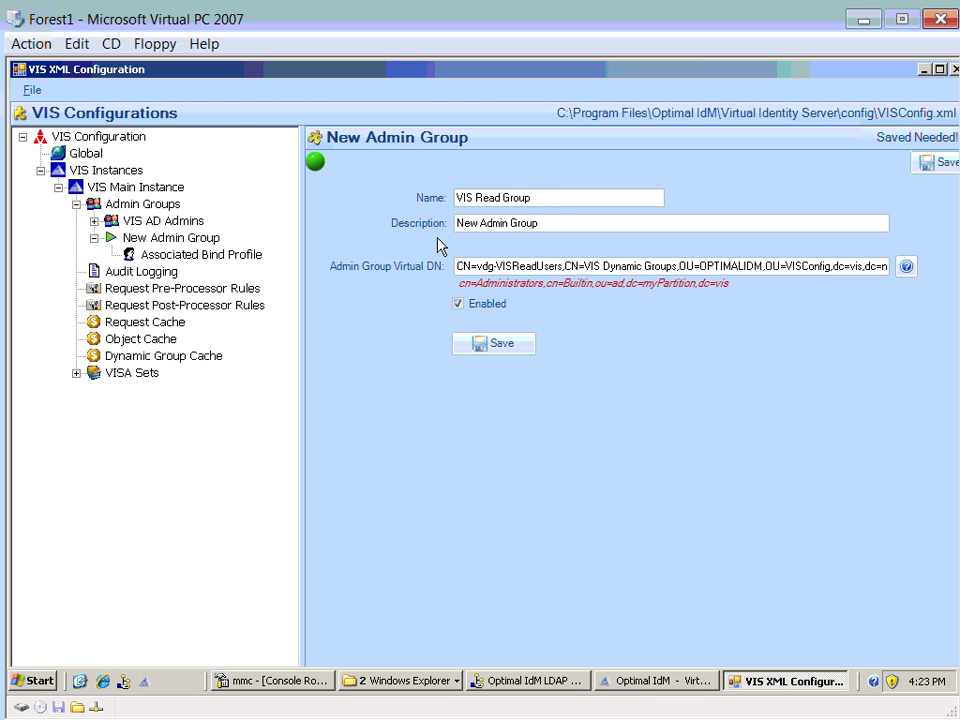
pyautogui.moveTo(551, 203); pyautogui.dragTo(392, 197)
pyautogui.hotkey('ctrl', 'c')
pyautogui.moveTo(540, 223); pyautogui.dragTo(454, 223)
pyautogui.hotkey('ctrl', 'v')
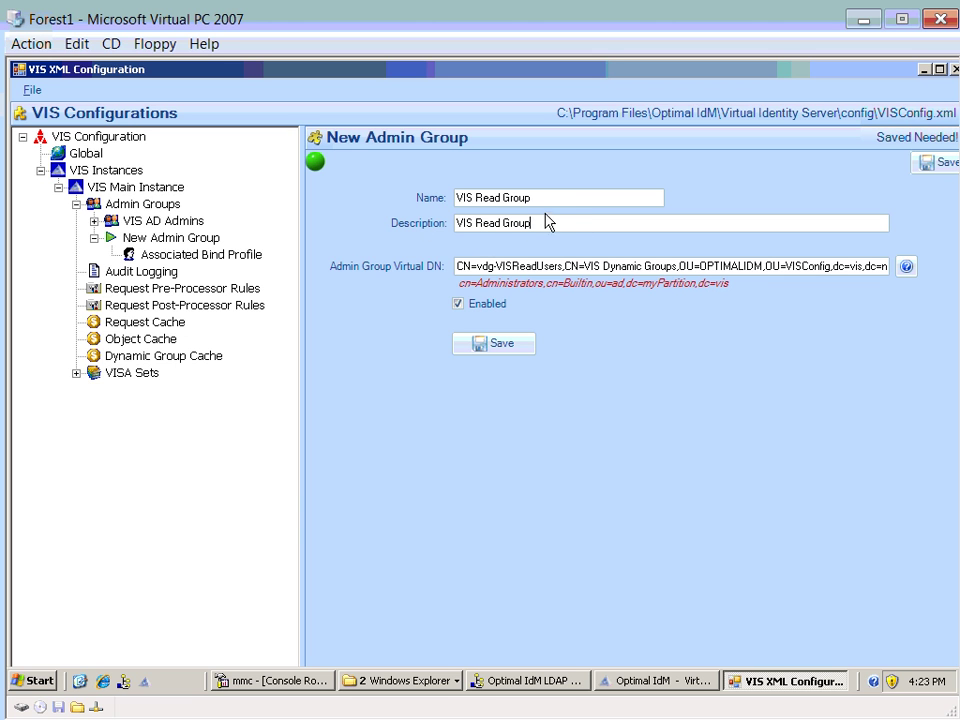
pyautogui.click(490, 346)
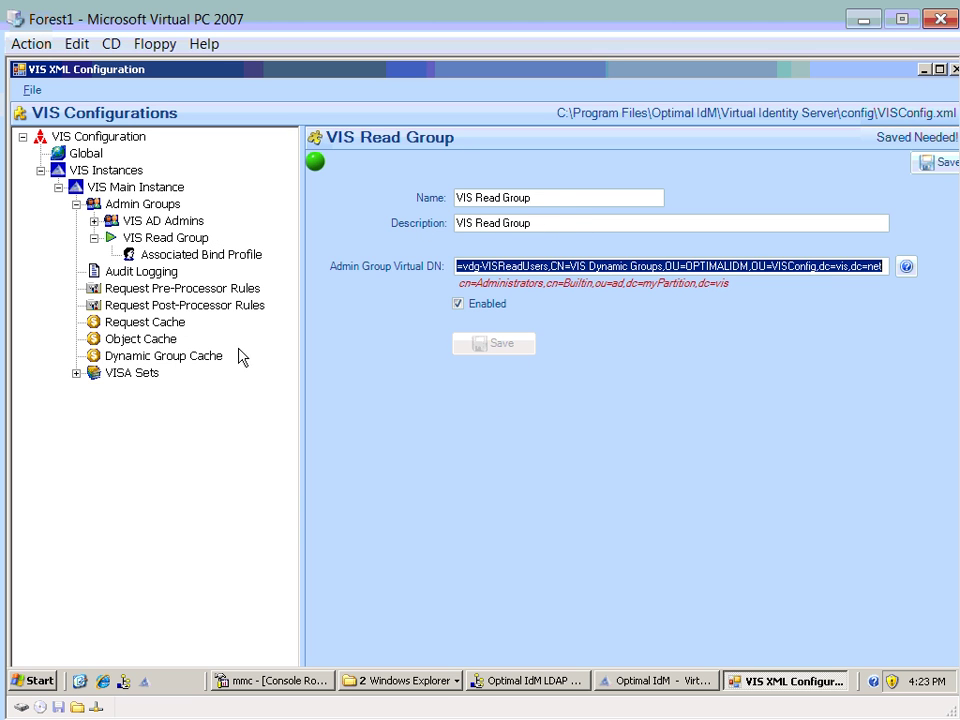
pyautogui.click(155, 242)
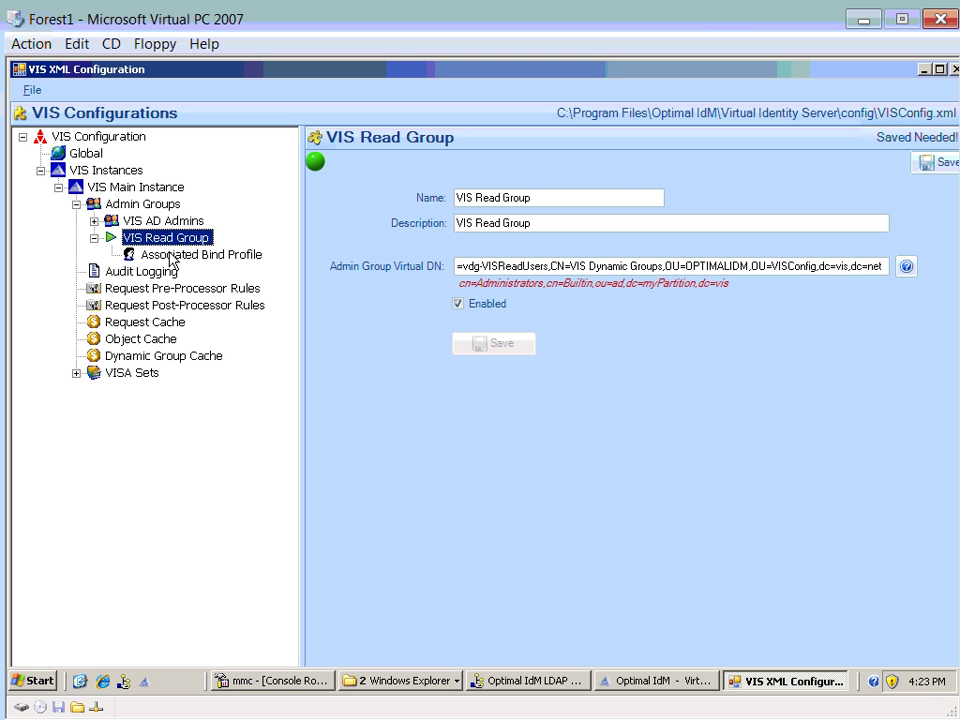
# - Add an associated bind profile to VIS Read Group using the AD VISA and Read Bind Profile
pyautogui.click(171, 259)
pyautogui.rightClick(173, 258)
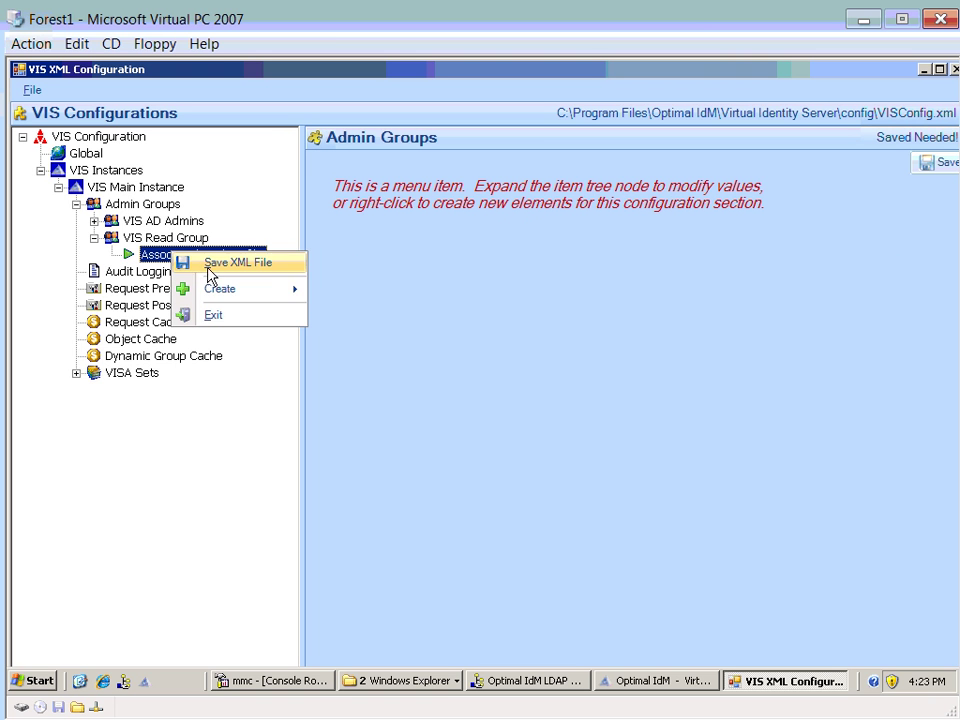
pyautogui.moveTo(304, 302)
pyautogui.click(386, 301)
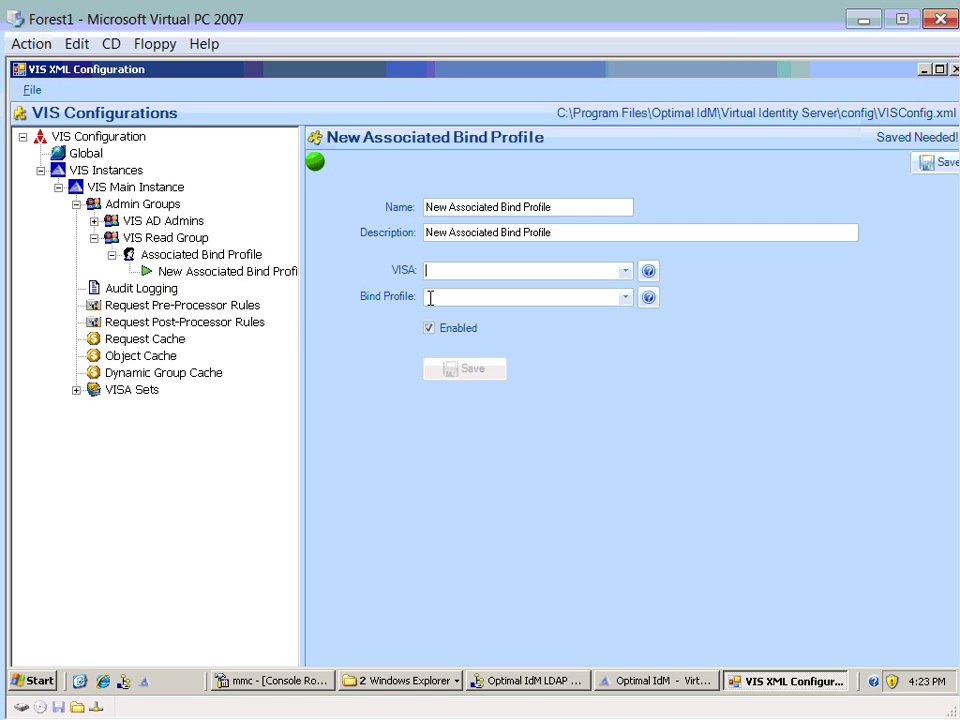
pyautogui.click(625, 270)
pyautogui.click(498, 290)
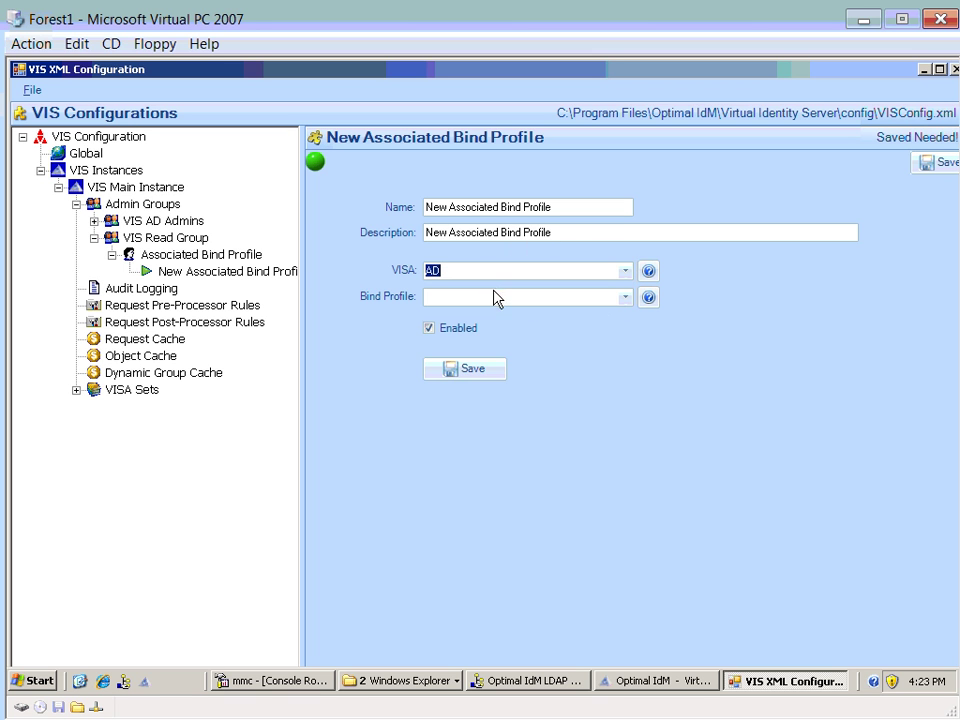
pyautogui.click(625, 297)
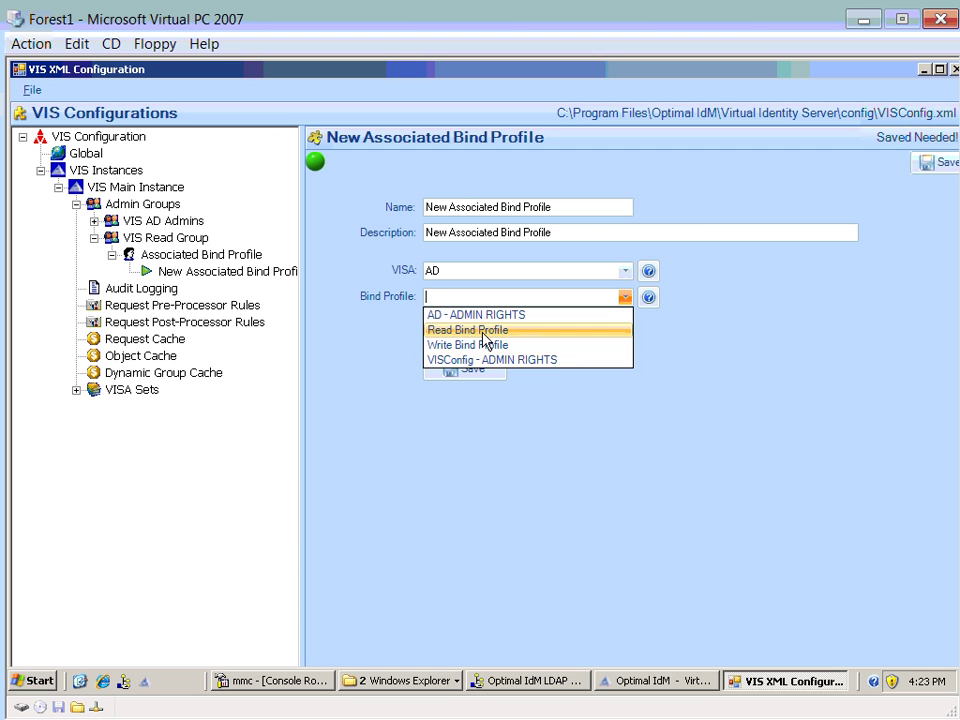
pyautogui.click(487, 331)
# - Name the new association 'Read AD', with a matching description, and save it
pyautogui.click(441, 208)
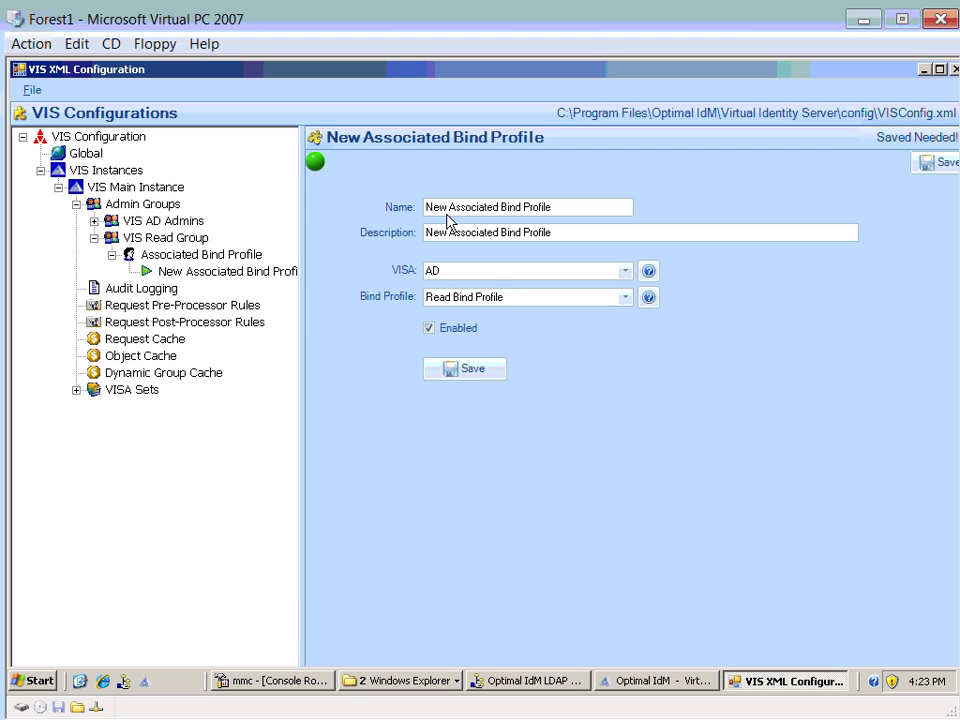
pyautogui.moveTo(544, 208); pyautogui.dragTo(340, 215)
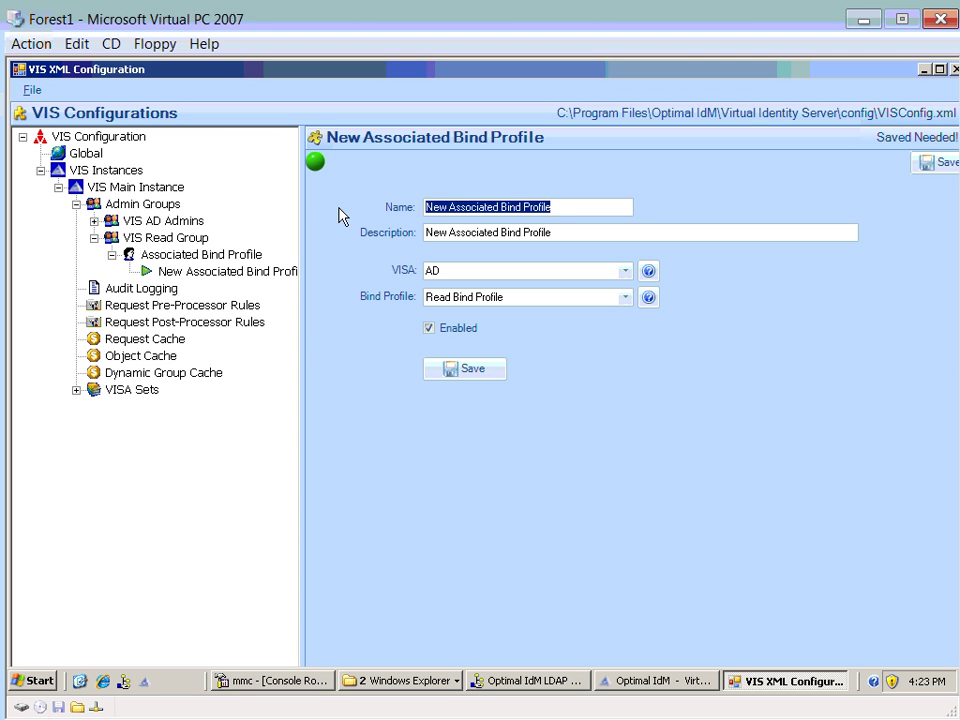
pyautogui.write('REa')
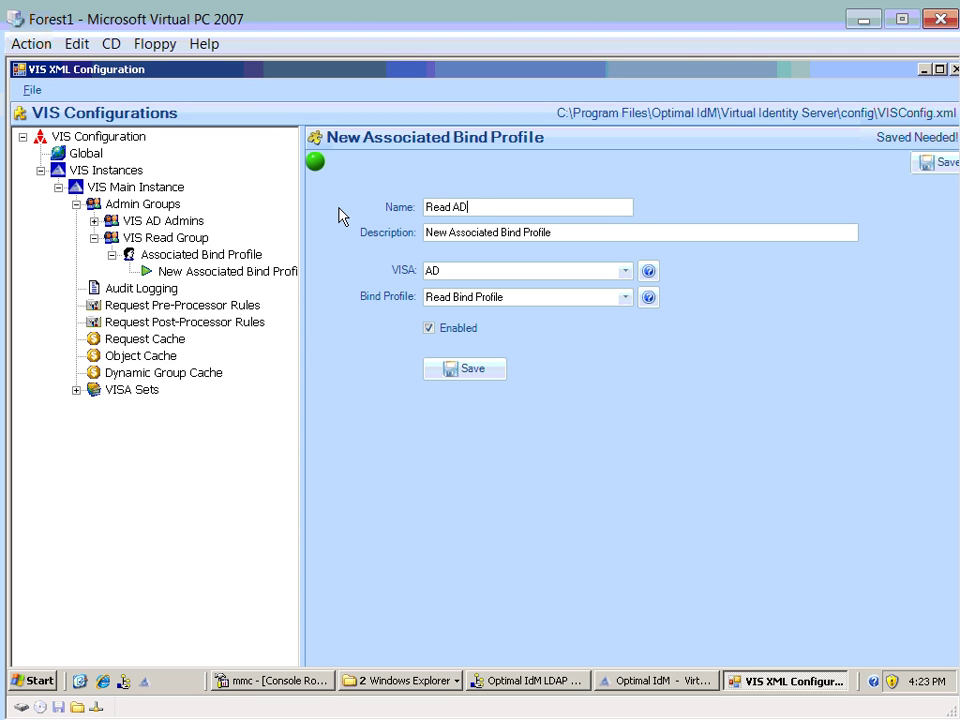
pyautogui.moveTo(468, 207); pyautogui.dragTo(336, 208)
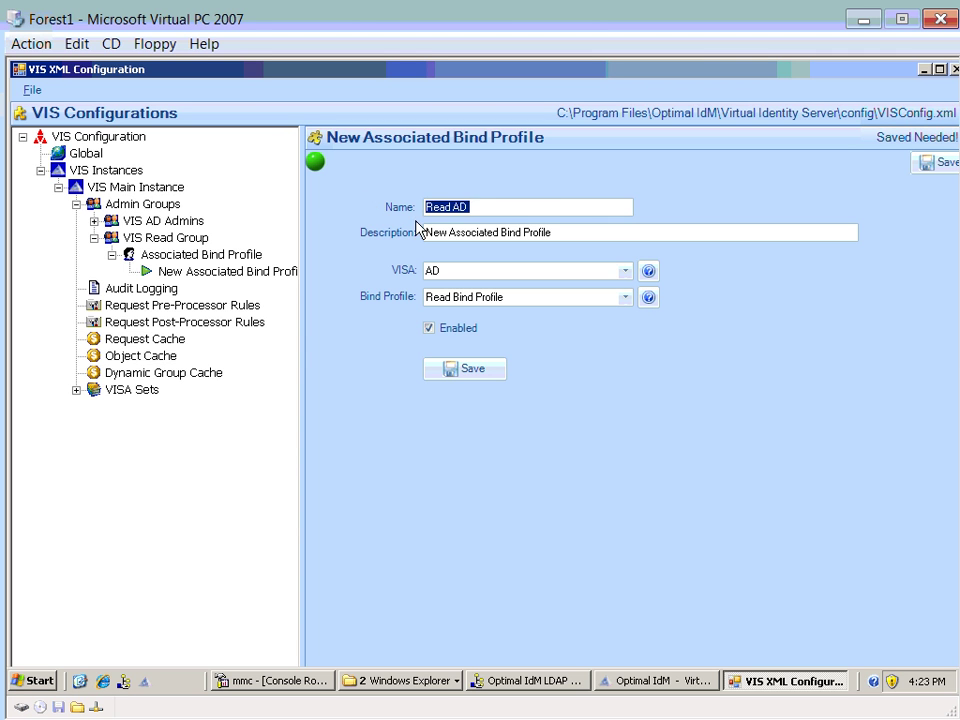
pyautogui.moveTo(552, 232); pyautogui.dragTo(375, 231)
pyautogui.hotkey('ctrl', 'v')
pyautogui.click(449, 366)
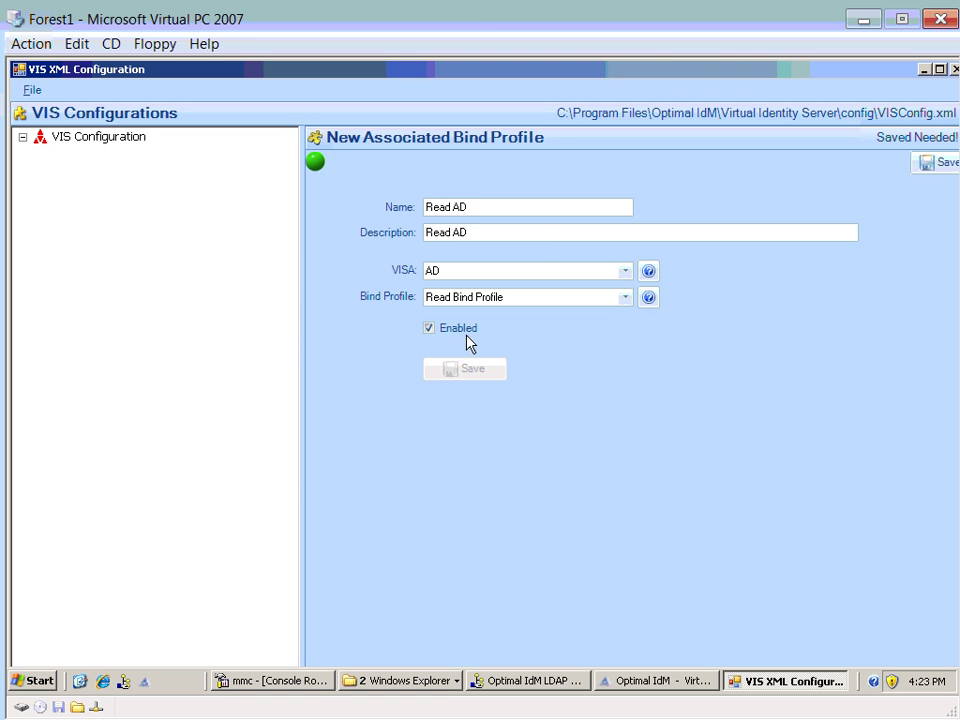
# - Add a second association named 'Read VIS Config Bind Profile' with a matching description
pyautogui.click(186, 258)
pyautogui.rightClick(187, 262)
pyautogui.moveTo(285, 295)
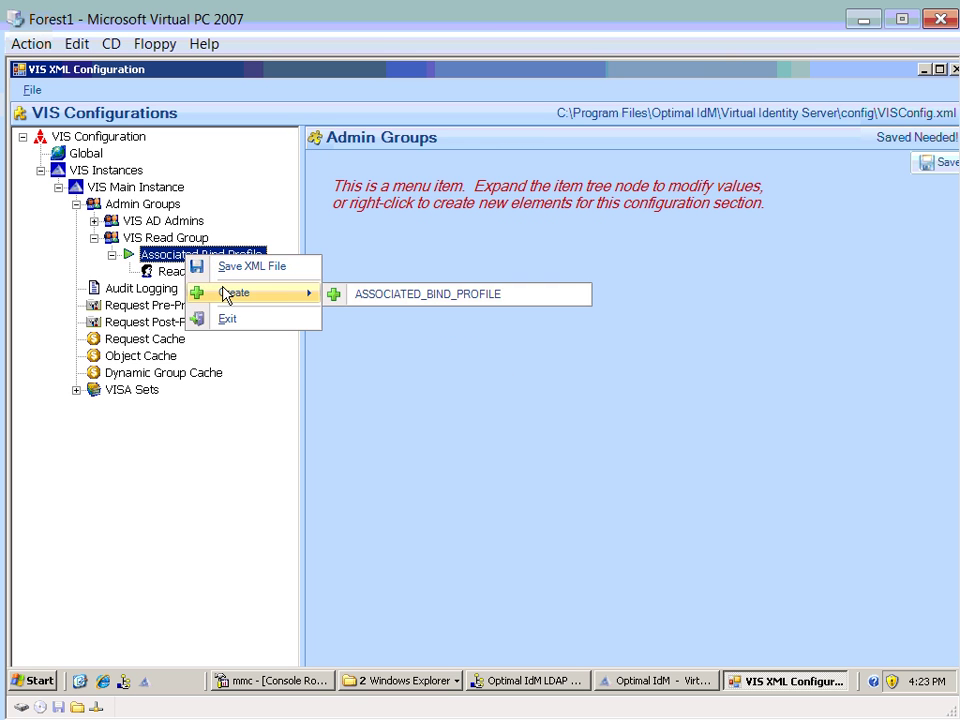
pyautogui.click(370, 293)
pyautogui.click(449, 208)
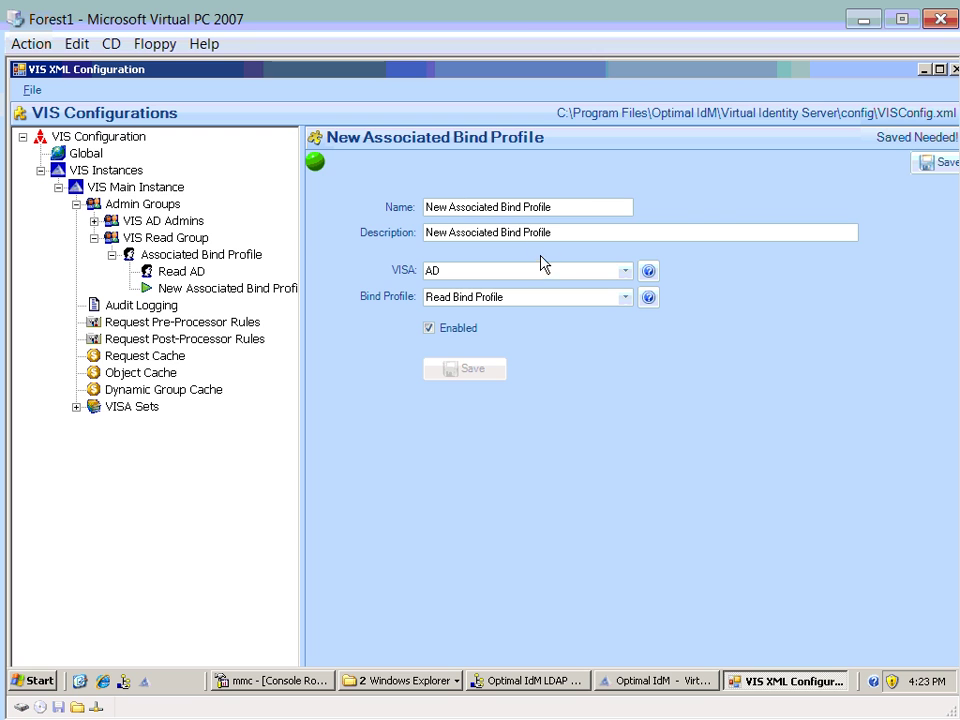
pyautogui.click(490, 208)
pyautogui.hotkey('shift', 'Home')
pyautogui.write('Read AD ')
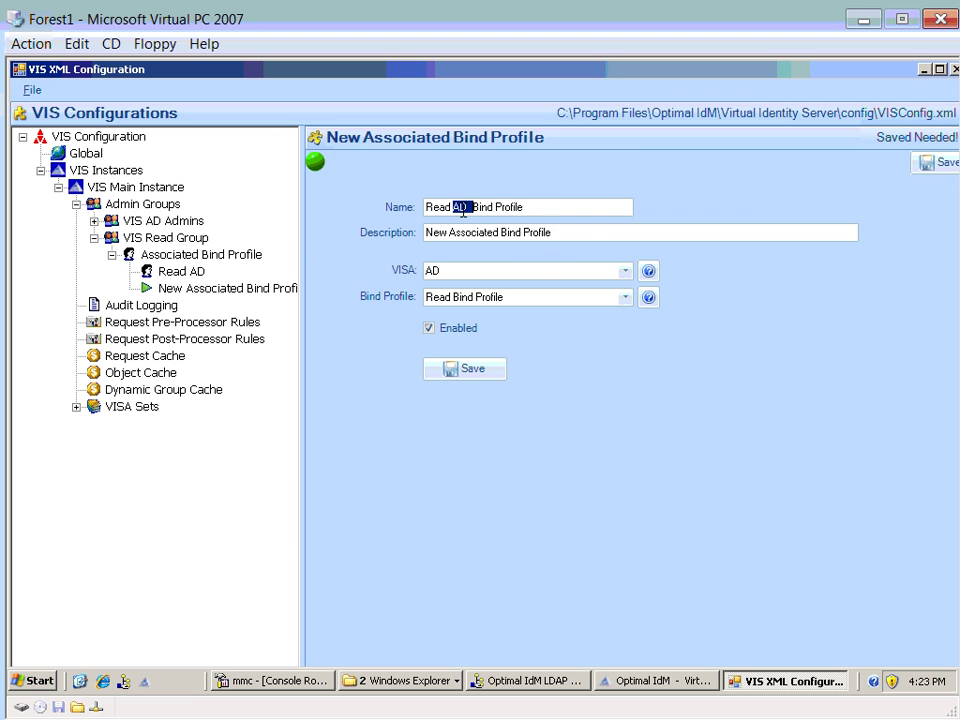
pyautogui.write('VIS Conf')
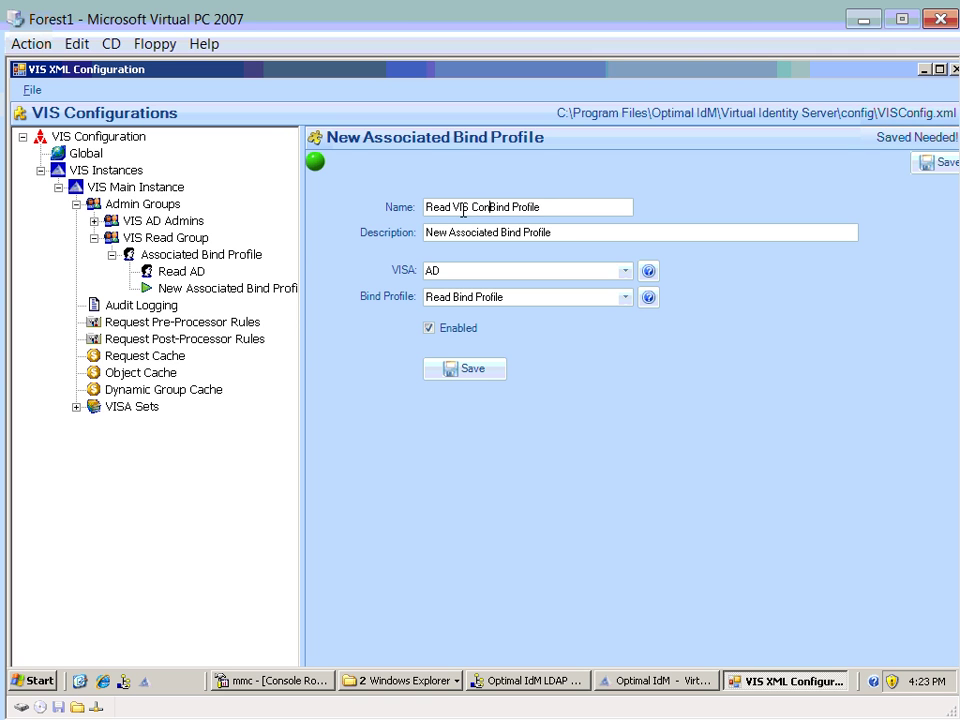
pyautogui.write('ig')
pyautogui.moveTo(550, 204); pyautogui.dragTo(300, 206)
pyautogui.hotkey('ctrl', 'c')
pyautogui.moveTo(596, 229); pyautogui.dragTo(351, 229)
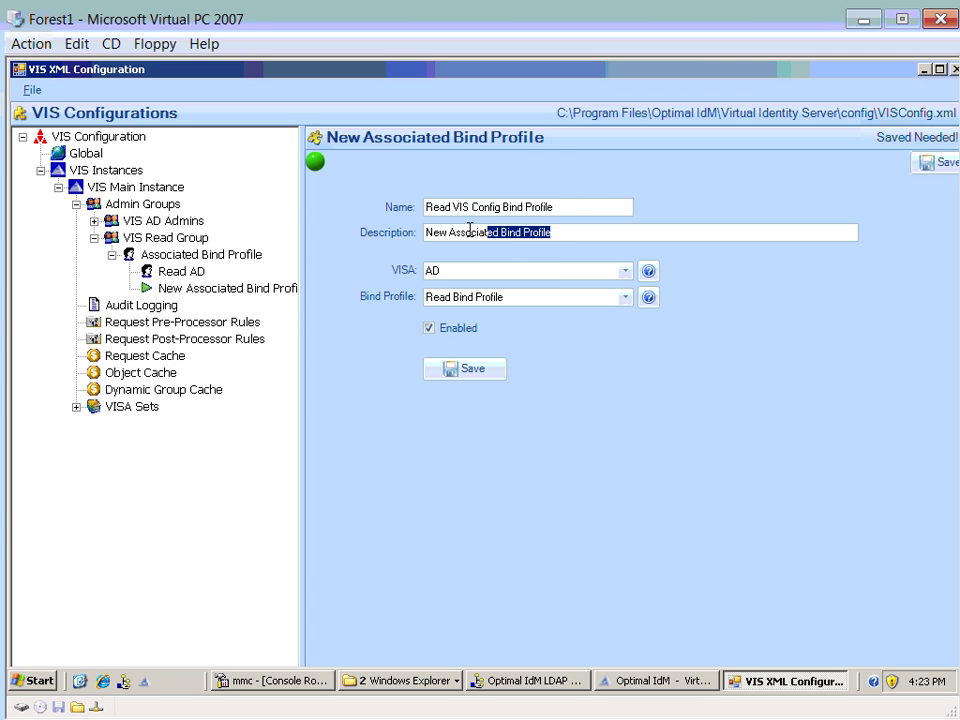
pyautogui.hotkey('ctrl', 'v')
# - Set the second association to the VISConfig VISA and its bind profile, then save
pyautogui.click(628, 283)
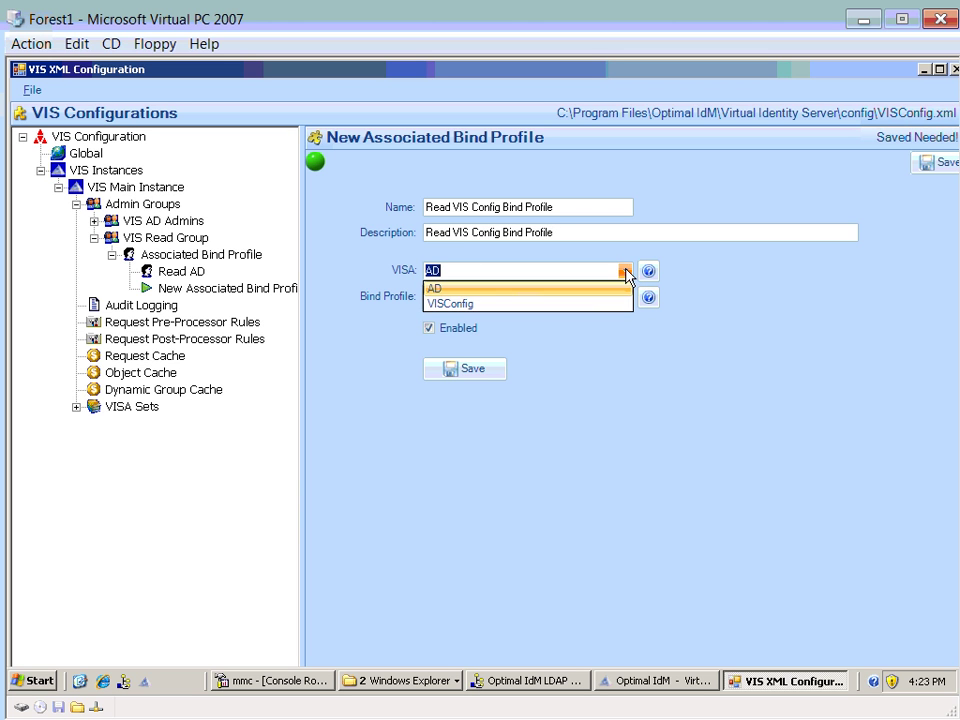
pyautogui.click(612, 301)
pyautogui.click(616, 295)
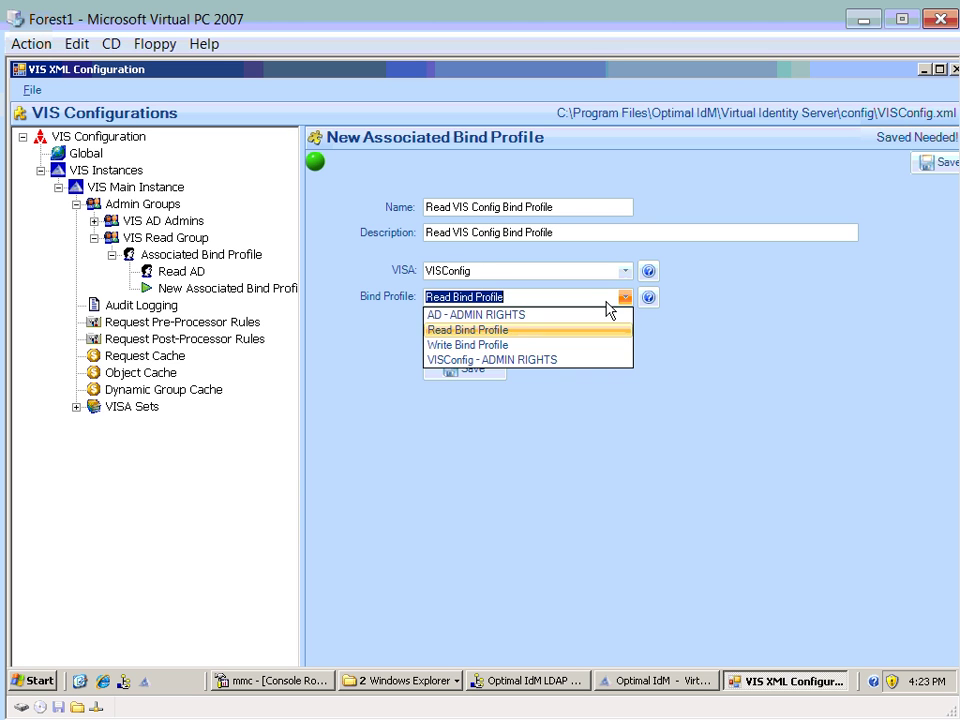
pyautogui.click(510, 360)
pyautogui.click(470, 372)
pyautogui.click(172, 272)
pyautogui.click(184, 287)
pyautogui.click(172, 273)
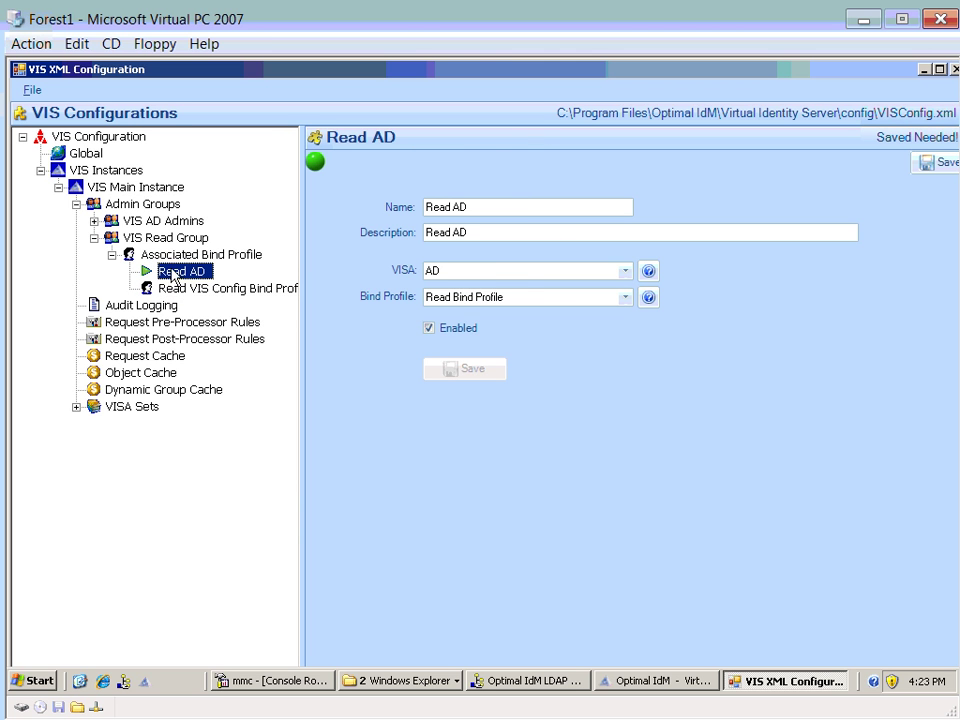
pyautogui.click(142, 239)
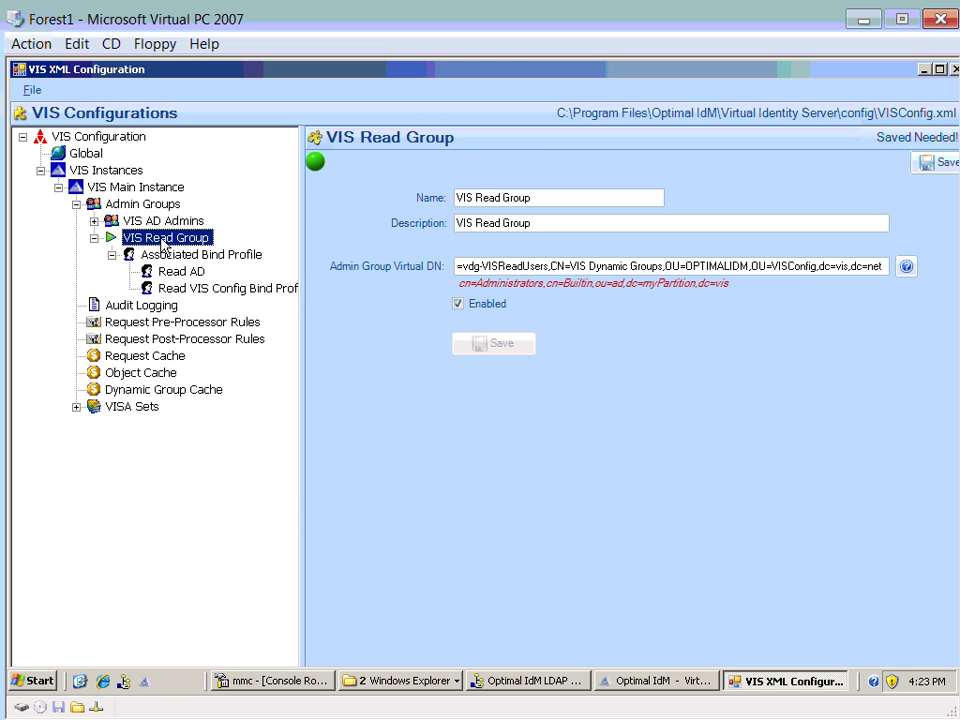
pyautogui.click(166, 256)
pyautogui.click(165, 237)
pyautogui.moveTo(521, 266); pyautogui.dragTo(433, 267)
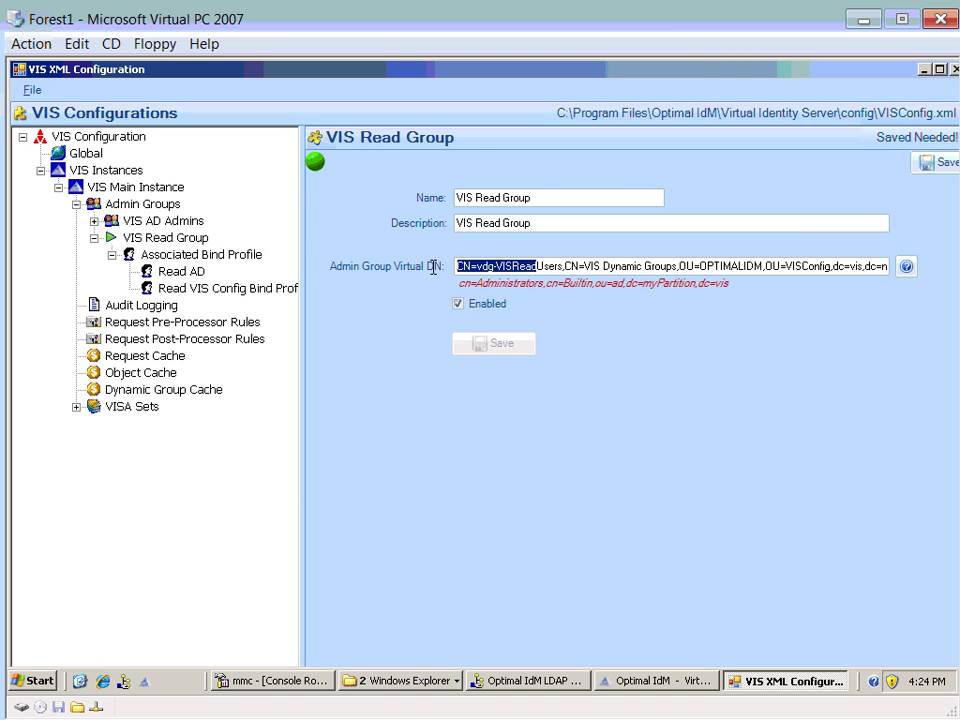
pyautogui.click(187, 258)
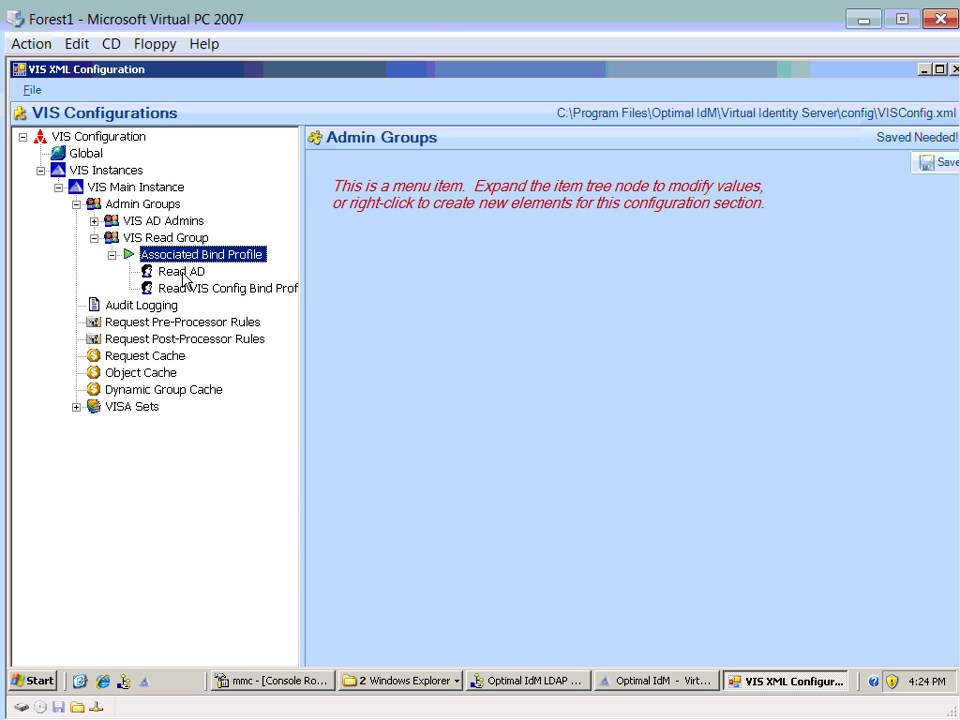
pyautogui.click(172, 273)
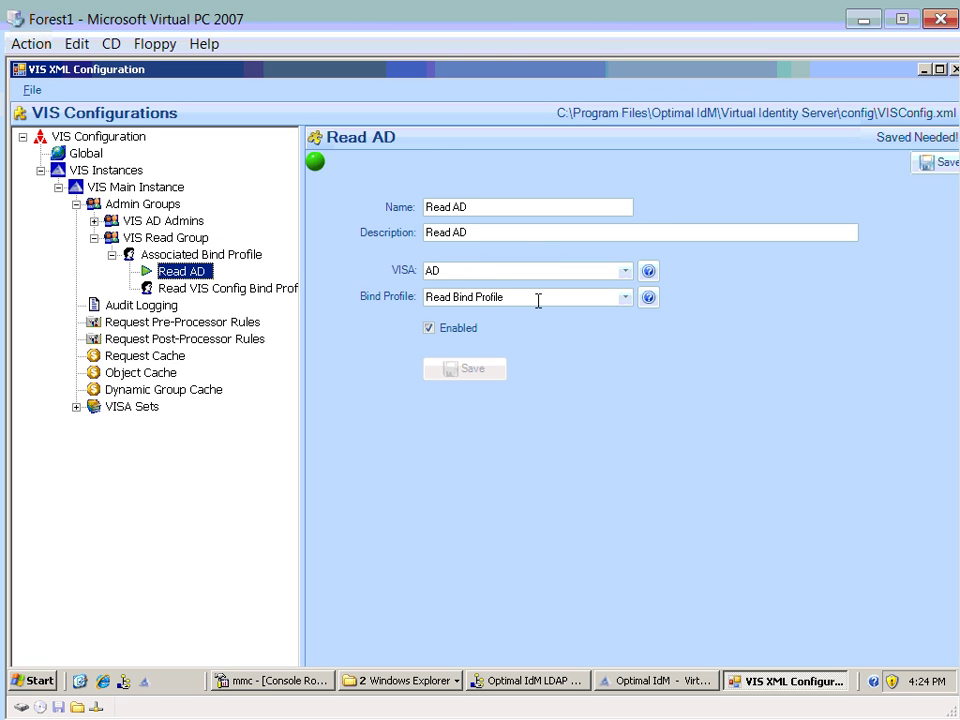
pyautogui.click(466, 300)
pyautogui.click(624, 298)
pyautogui.click(626, 298)
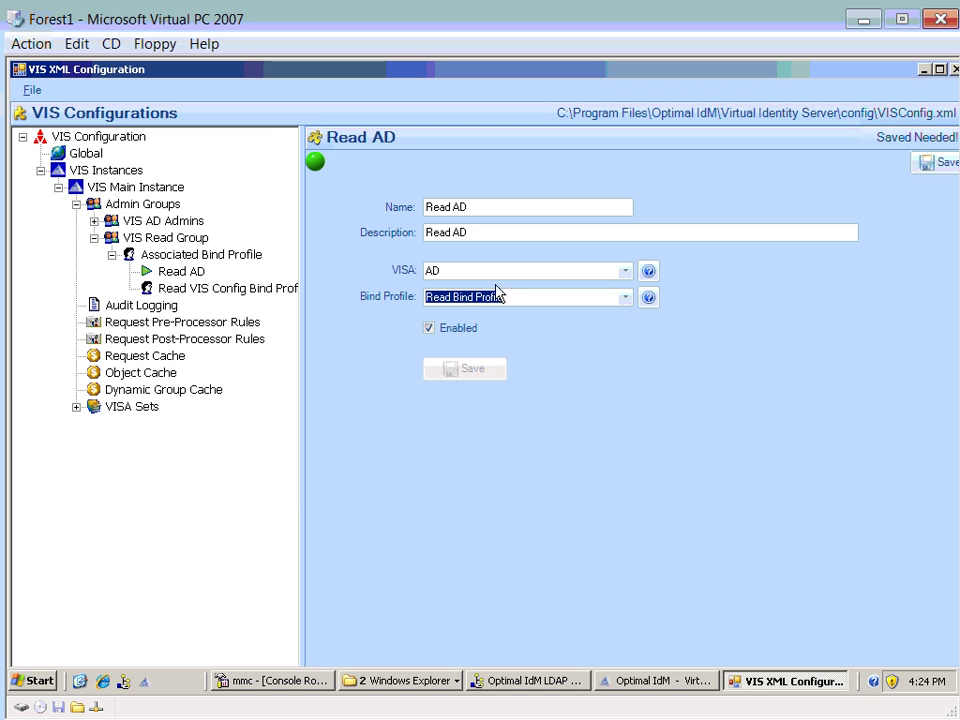
pyautogui.click(197, 287)
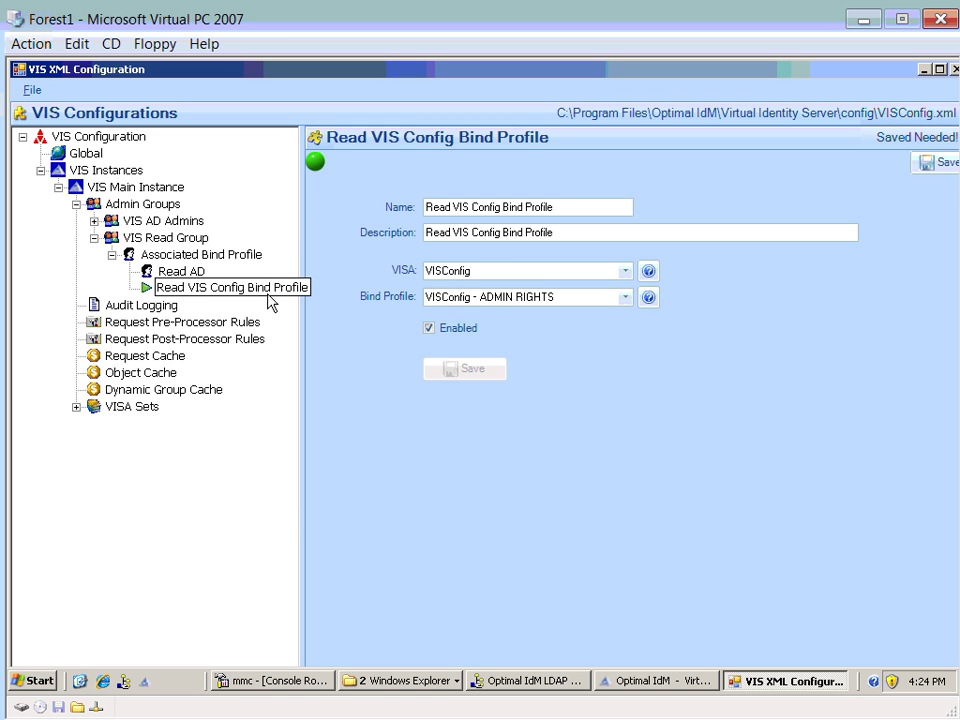
pyautogui.click(128, 253)
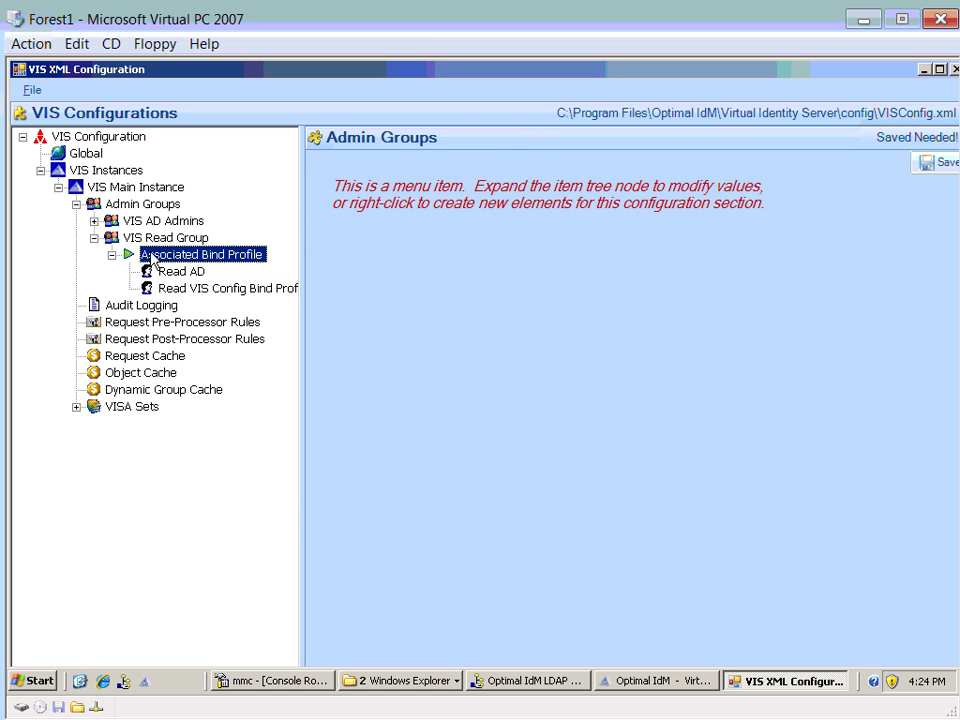
pyautogui.click(111, 238)
pyautogui.click(95, 238)
# - Create a VIS_ADMIN_GROUP named 'Write Admin Group' with the same description, then bring up LDAP Manager
pyautogui.click(130, 204)
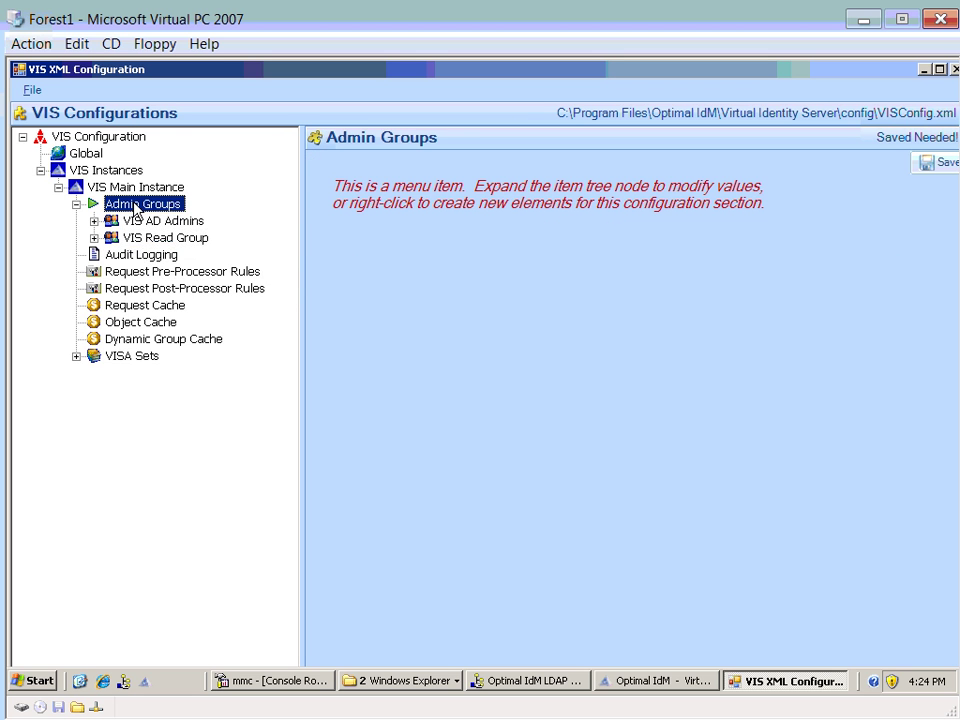
pyautogui.rightClick(133, 203)
pyautogui.moveTo(175, 241)
pyautogui.click(290, 247)
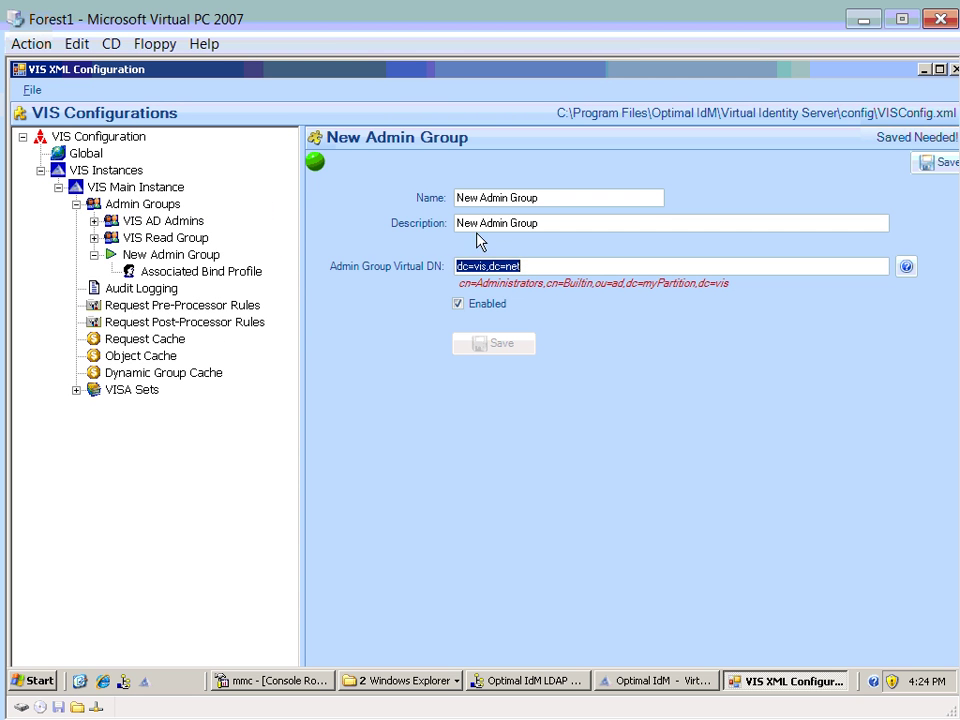
pyautogui.doubleClick(470, 198)
pyautogui.write('Write')
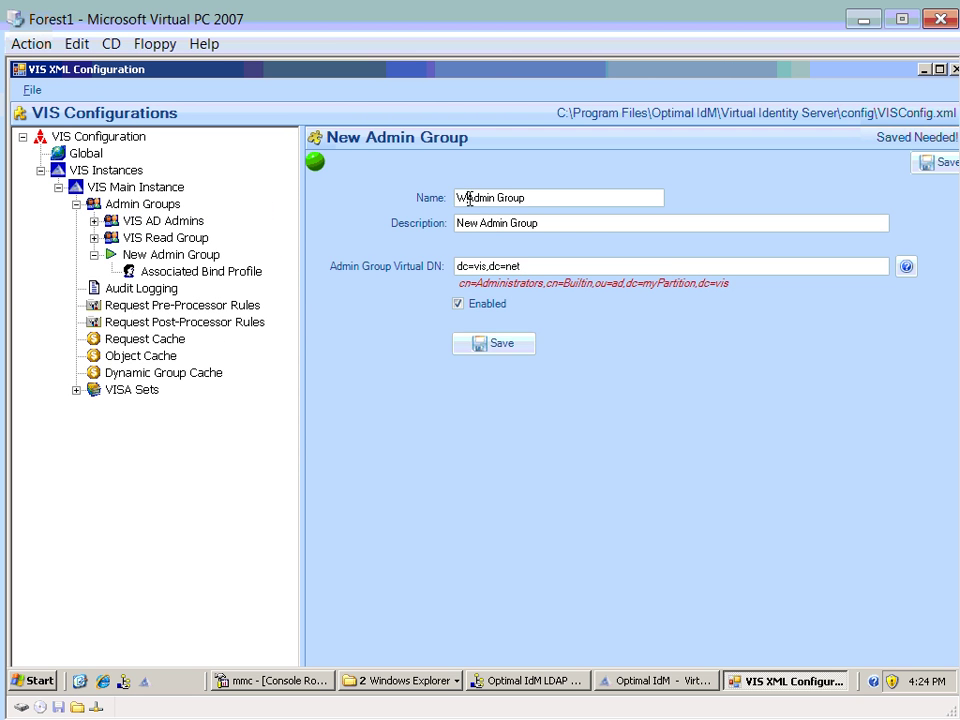
pyautogui.moveTo(557, 199); pyautogui.dragTo(424, 219)
pyautogui.hotkey('ctrl', 'c')
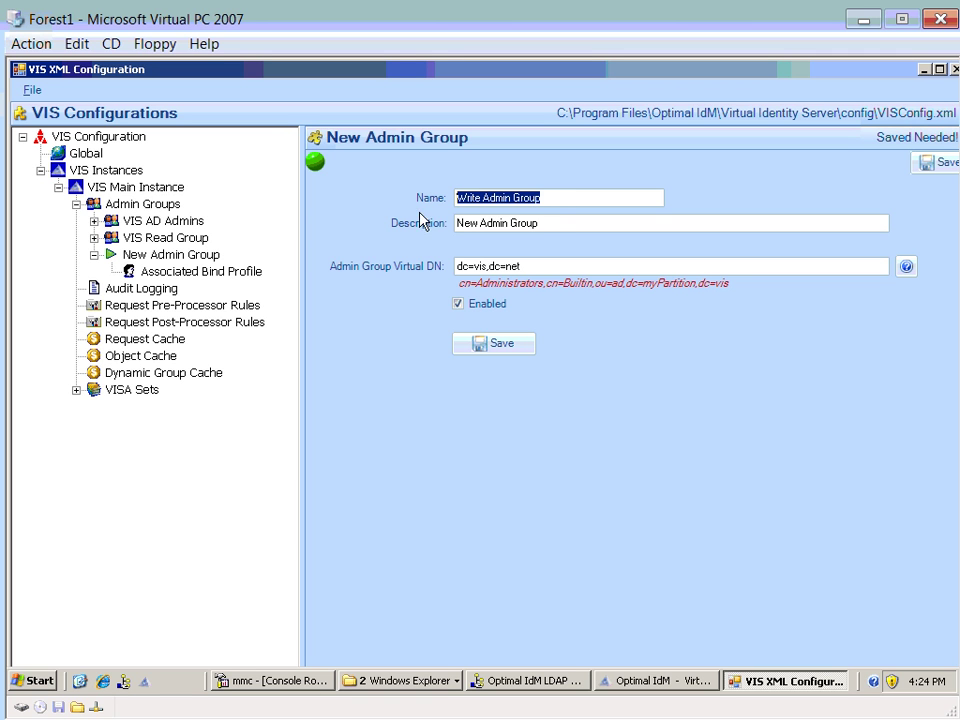
pyautogui.moveTo(553, 224); pyautogui.dragTo(410, 228)
pyautogui.hotkey('ctrl', 'v')
pyautogui.click(535, 681)
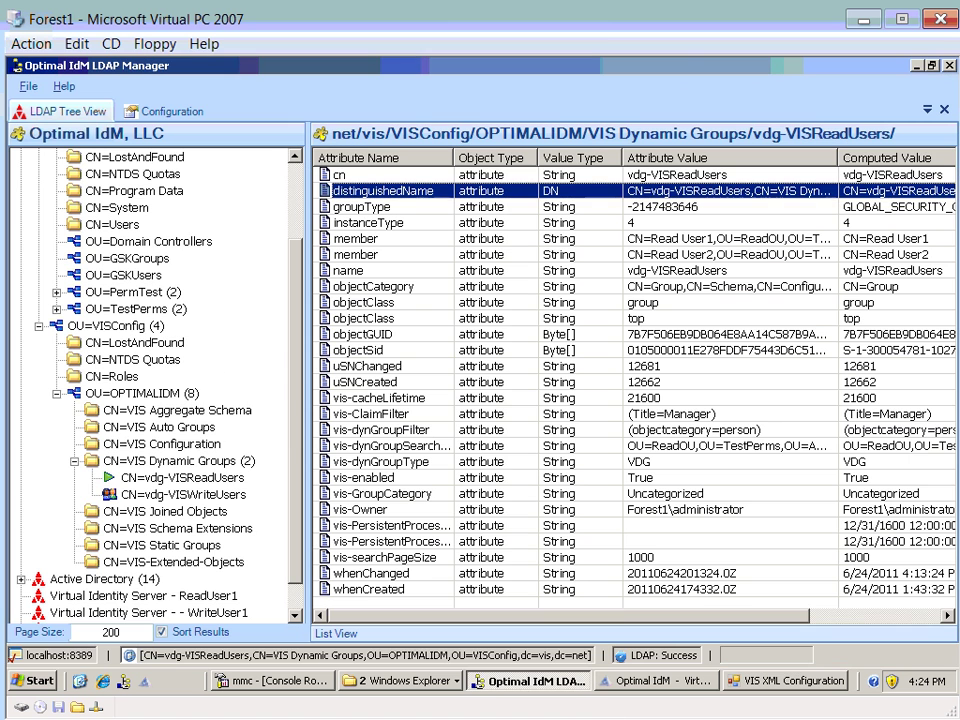
# - Copy the distinguishedName value of the vdg-VISWriteUsers dynamic group
pyautogui.click(179, 480)
pyautogui.click(190, 495)
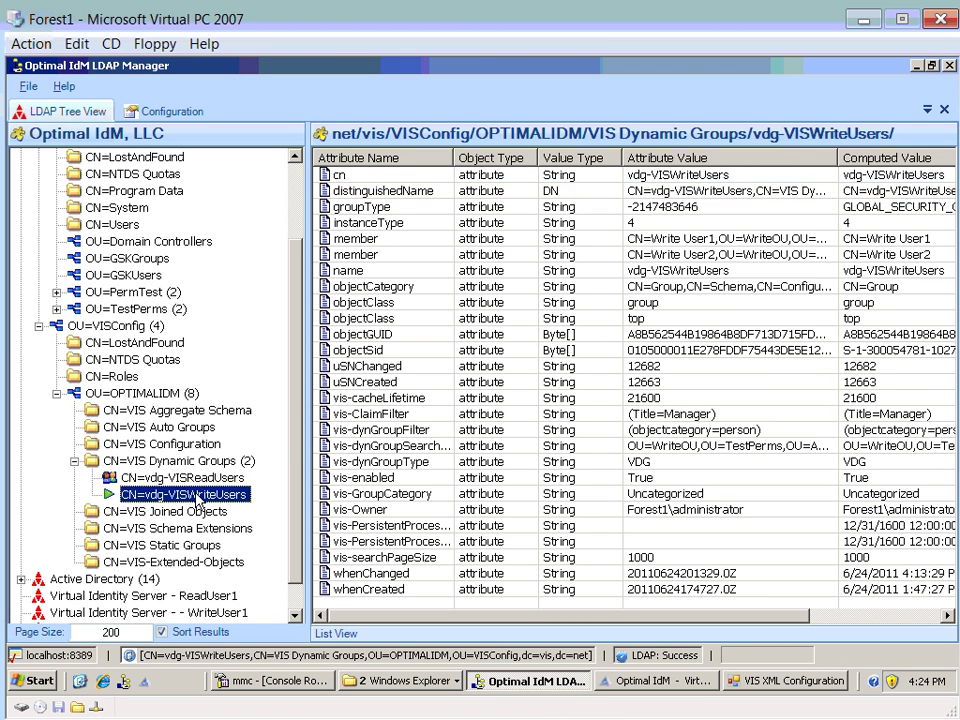
pyautogui.click(390, 192)
pyautogui.doubleClick(390, 192)
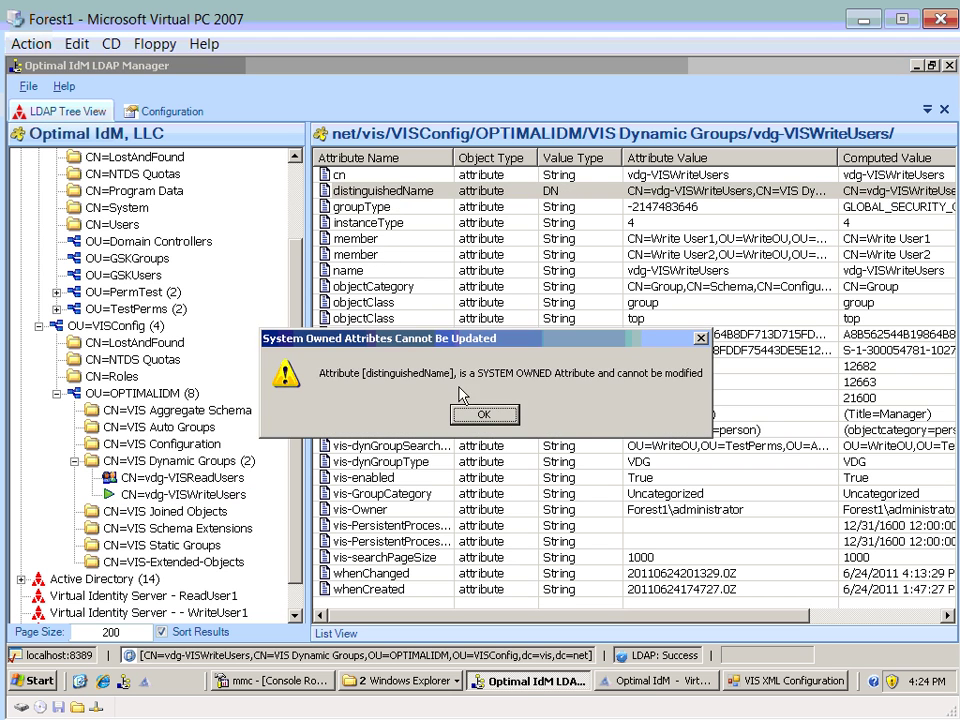
pyautogui.press('Return')
pyautogui.hotkey('ctrl', 'x')
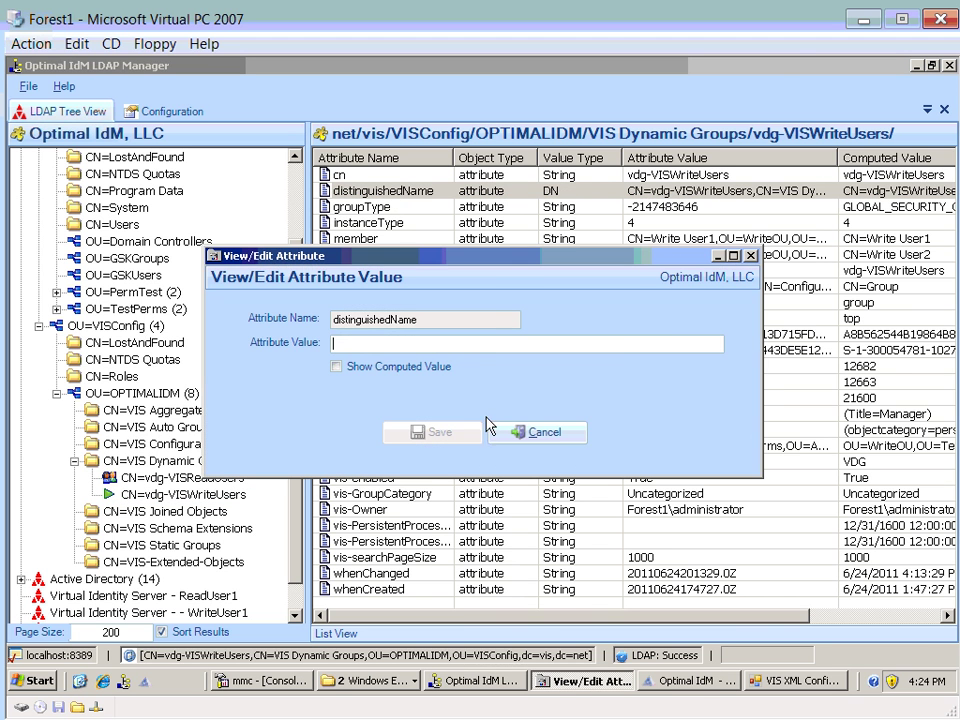
# - Paste the vdg-VISWriteUsers DN into Write Admin Group's Admin Group Virtual DN and save
pyautogui.click(505, 431)
pyautogui.click(790, 681)
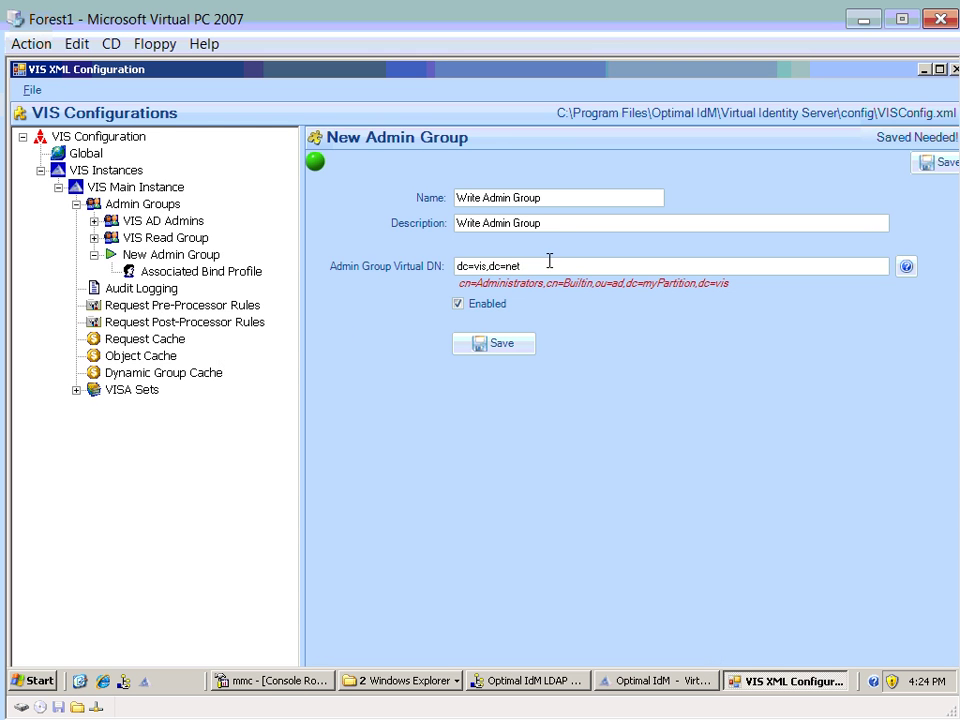
pyautogui.moveTo(530, 266); pyautogui.dragTo(392, 268)
pyautogui.hotkey('ctrl', 'v')
pyautogui.click(510, 347)
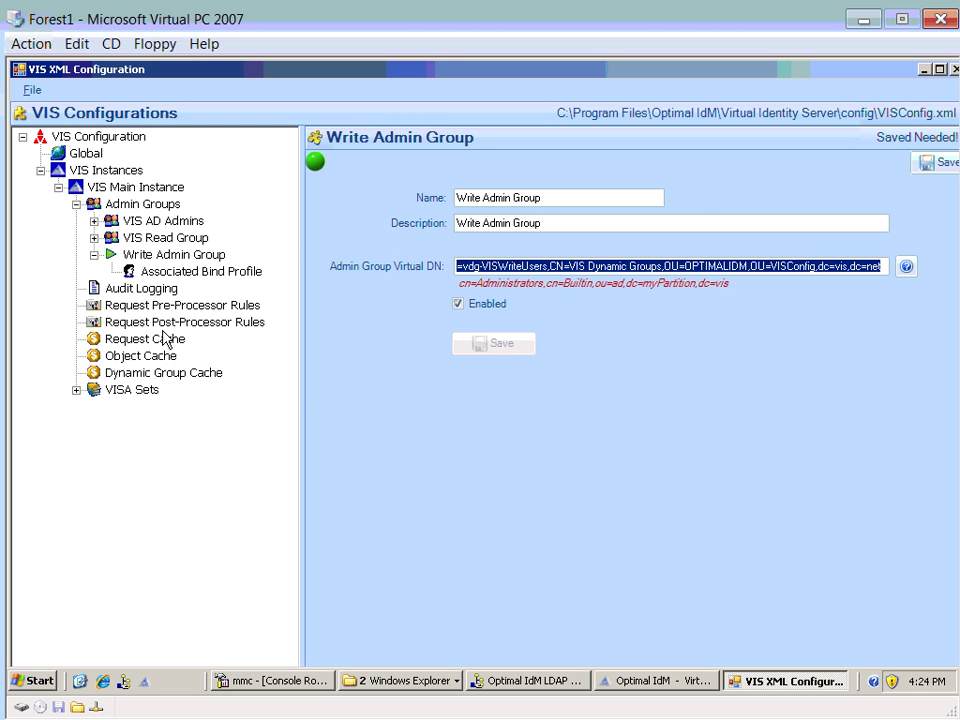
# - Compare Write Admin Group's virtual DN against the VIS Read Group settings
pyautogui.click(160, 238)
pyautogui.doubleClick(160, 240)
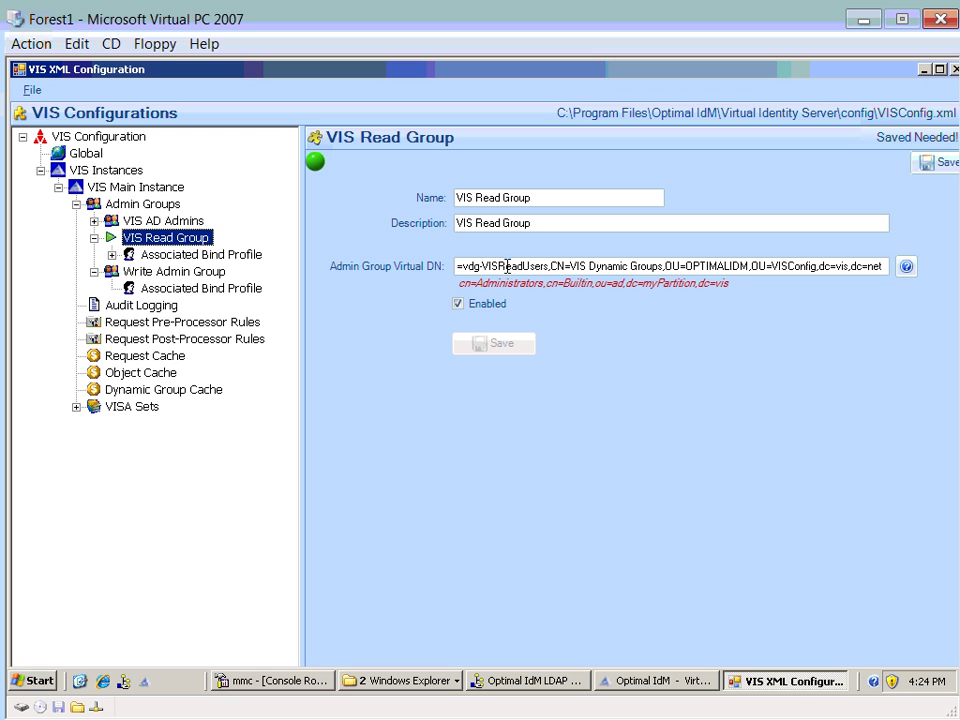
pyautogui.click(182, 276)
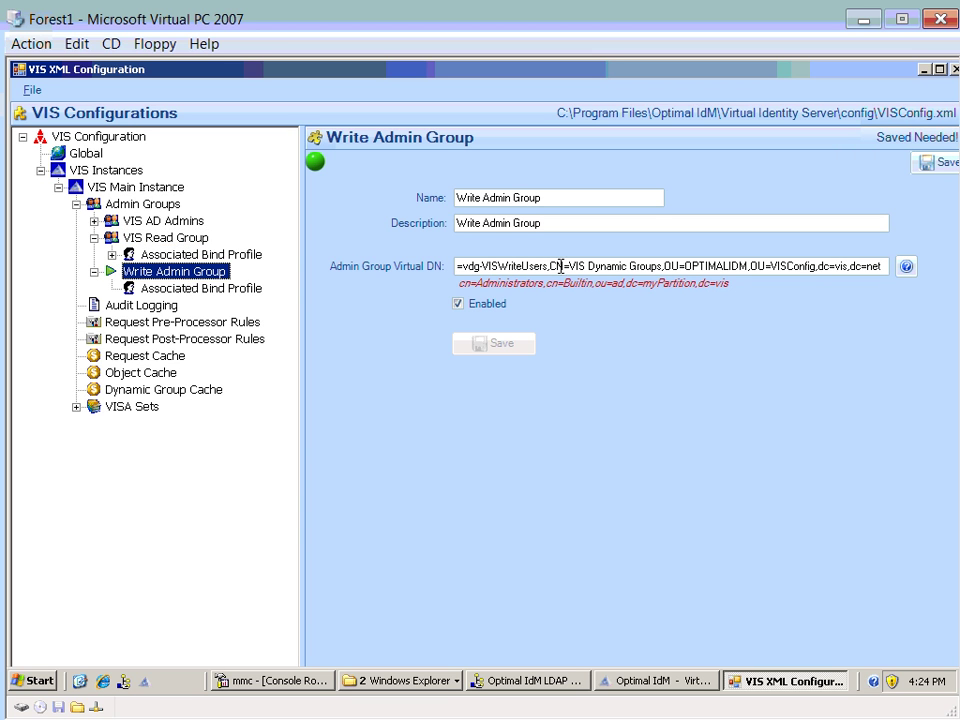
pyautogui.click(514, 266)
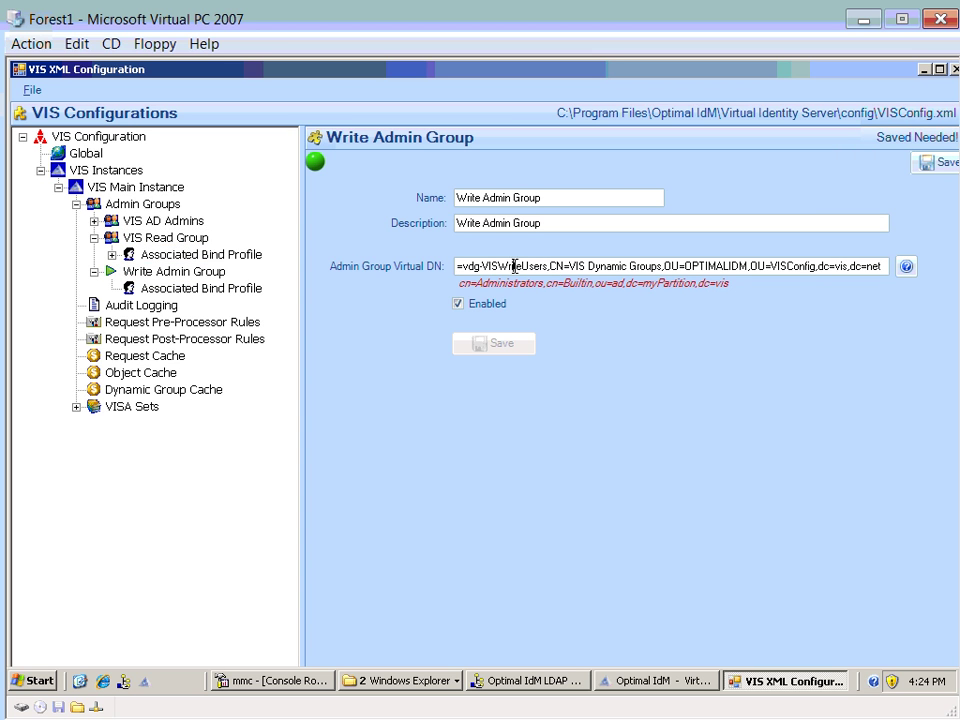
pyautogui.moveTo(482, 266); pyautogui.dragTo(535, 267)
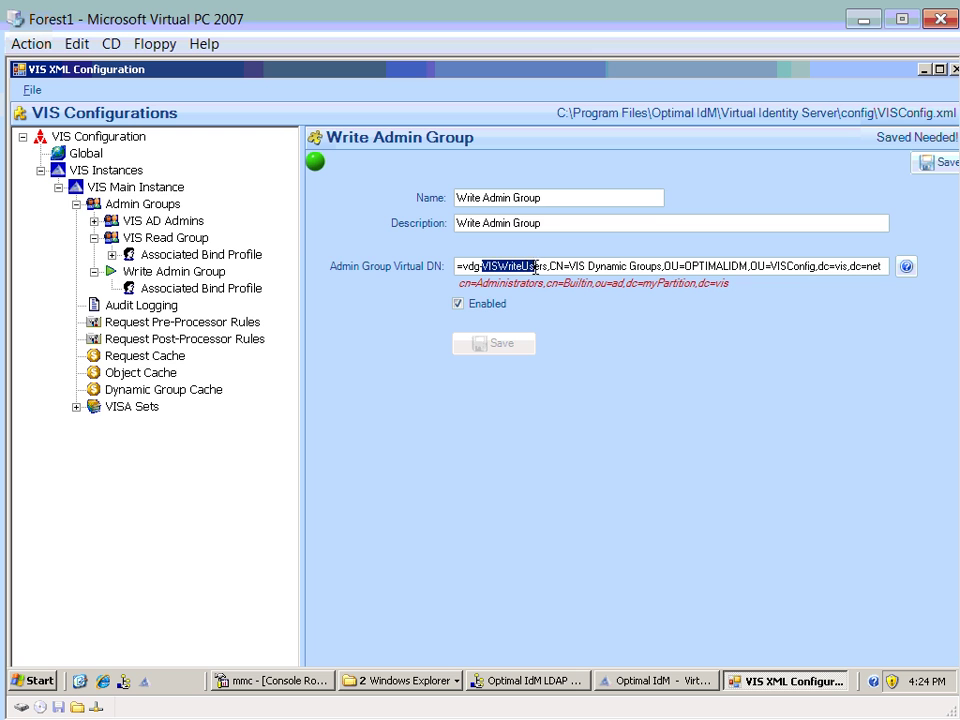
pyautogui.click(160, 288)
pyautogui.press('Up')
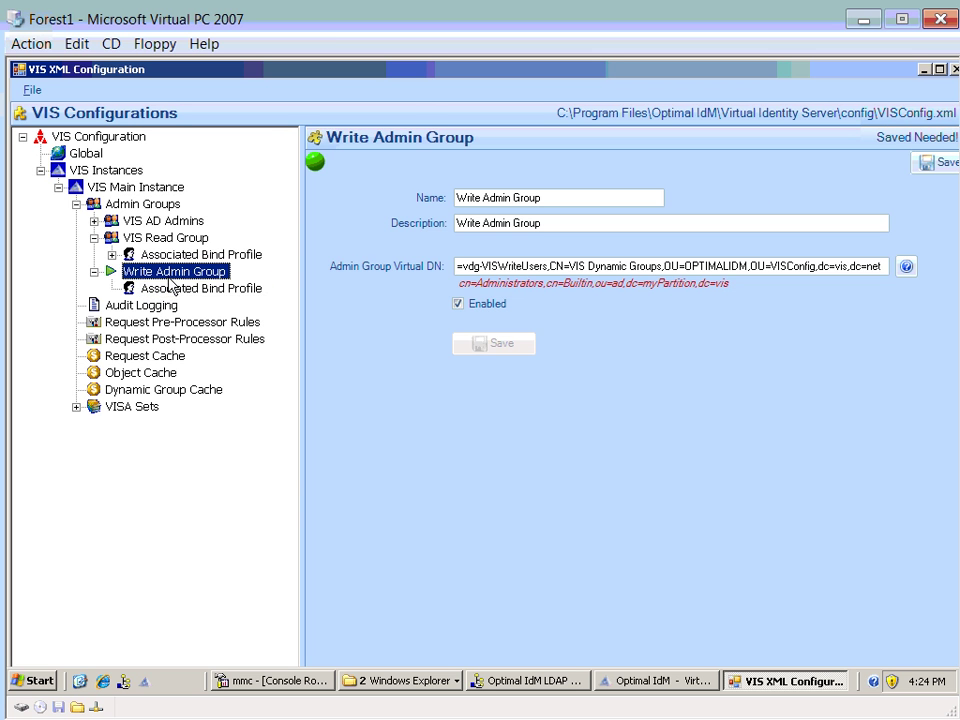
# - Add an association to Write Admin Group named 'Write Bind Profile' with a matching description
pyautogui.click(170, 290)
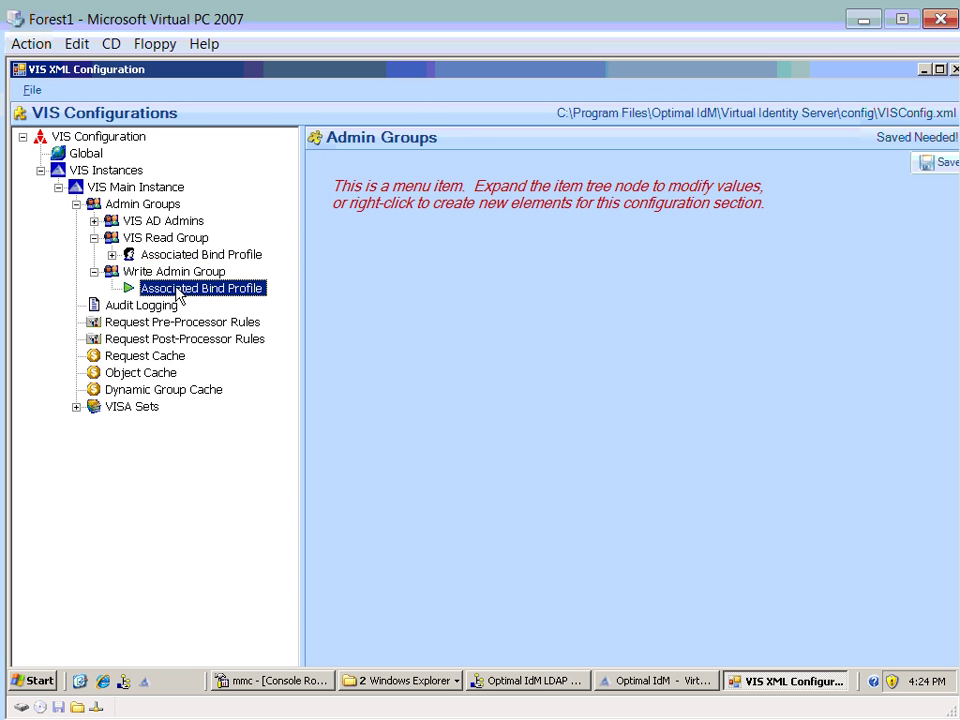
pyautogui.rightClick(178, 291)
pyautogui.moveTo(264, 326)
pyautogui.click(378, 336)
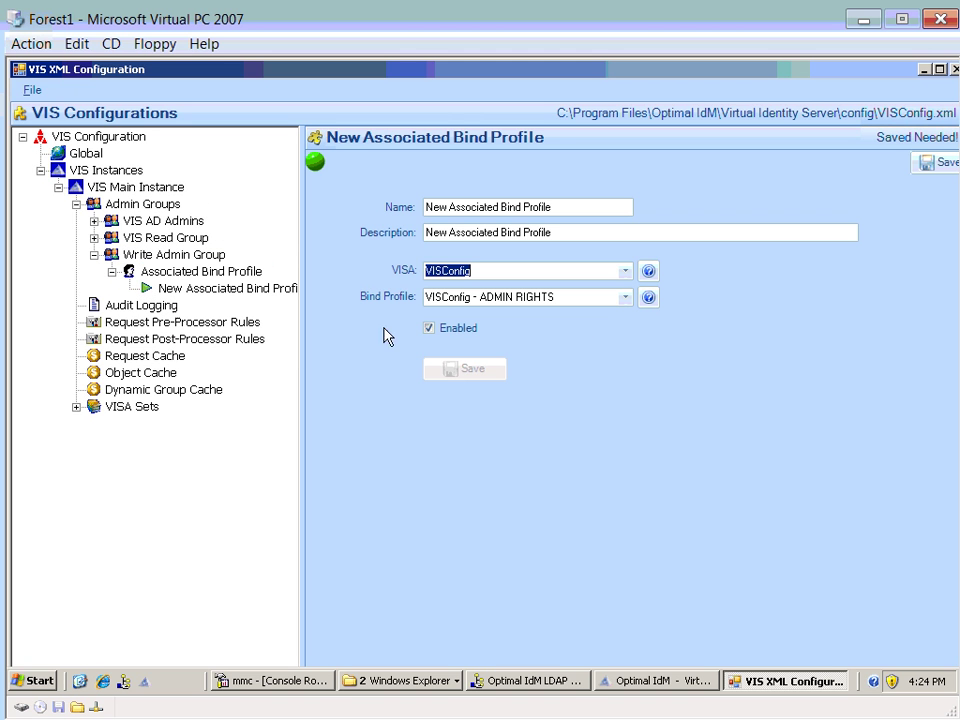
pyautogui.doubleClick(436, 208)
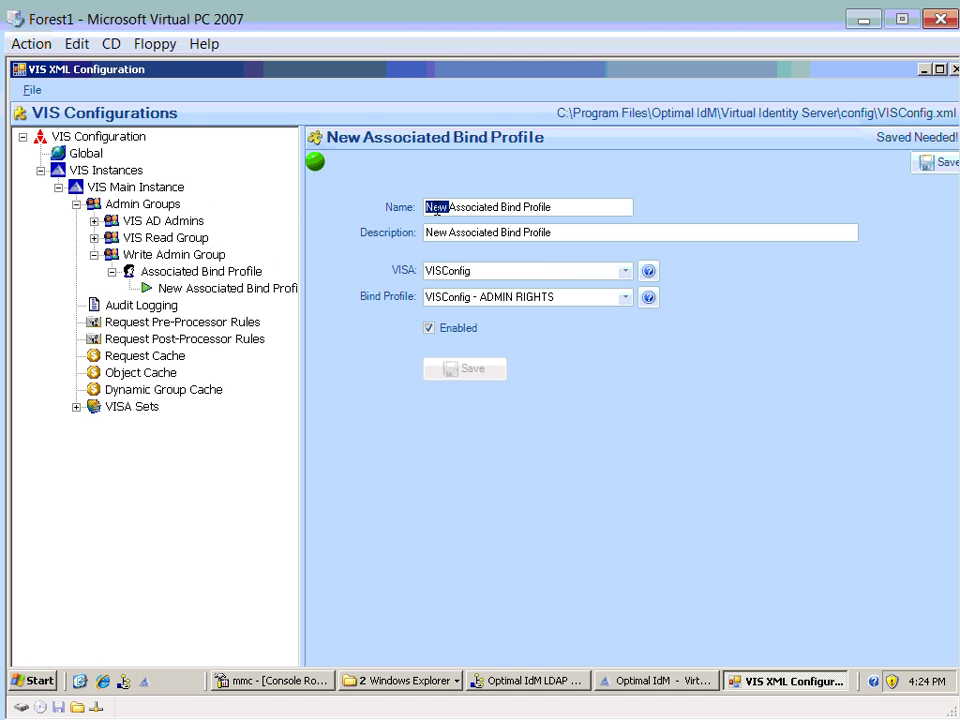
pyautogui.write('Write')
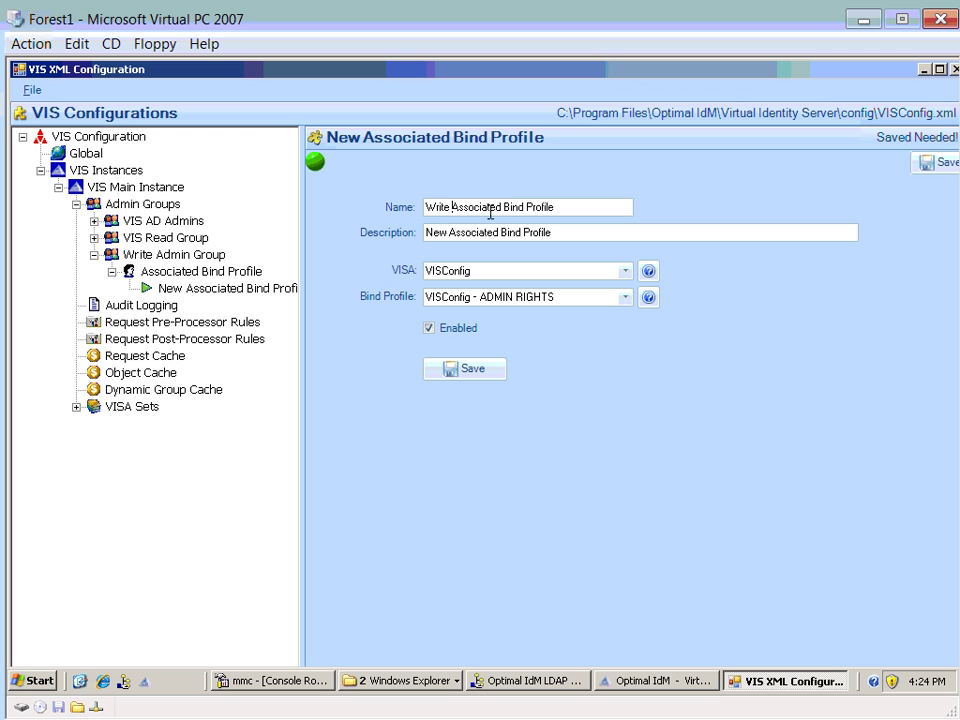
pyautogui.doubleClick(477, 208)
pyautogui.press('Delete')
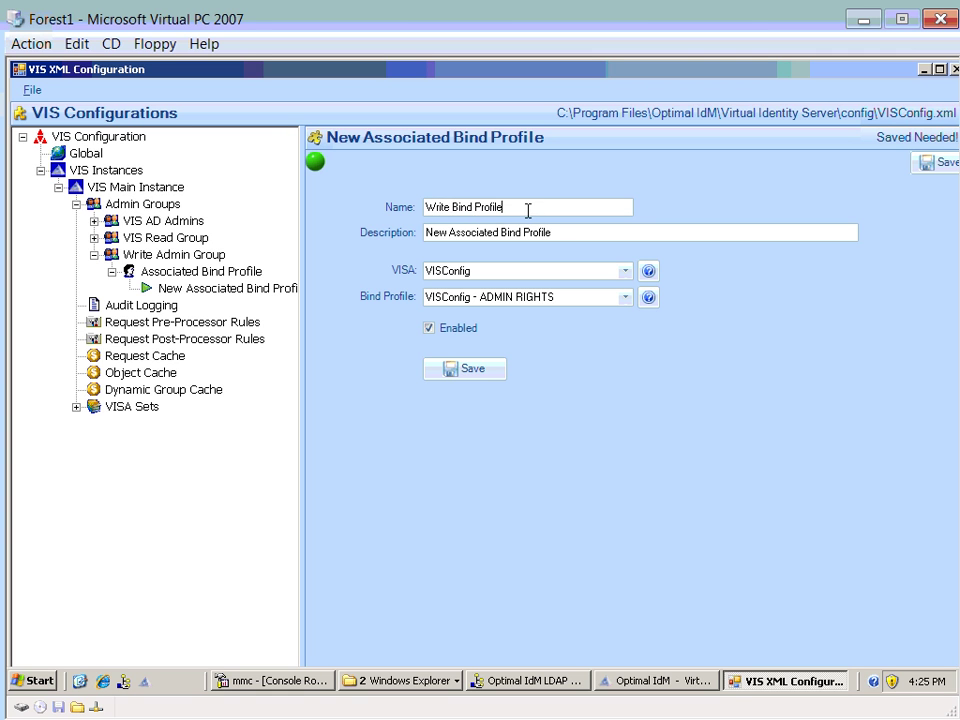
pyautogui.moveTo(527, 210); pyautogui.dragTo(340, 207)
pyautogui.moveTo(557, 232); pyautogui.dragTo(343, 240)
pyautogui.hotkey('ctrl', 'v')
# - Keep VISA VISConfig with bind profile VISConfig - ADMIN RIGHTS and save the association
pyautogui.click(510, 273)
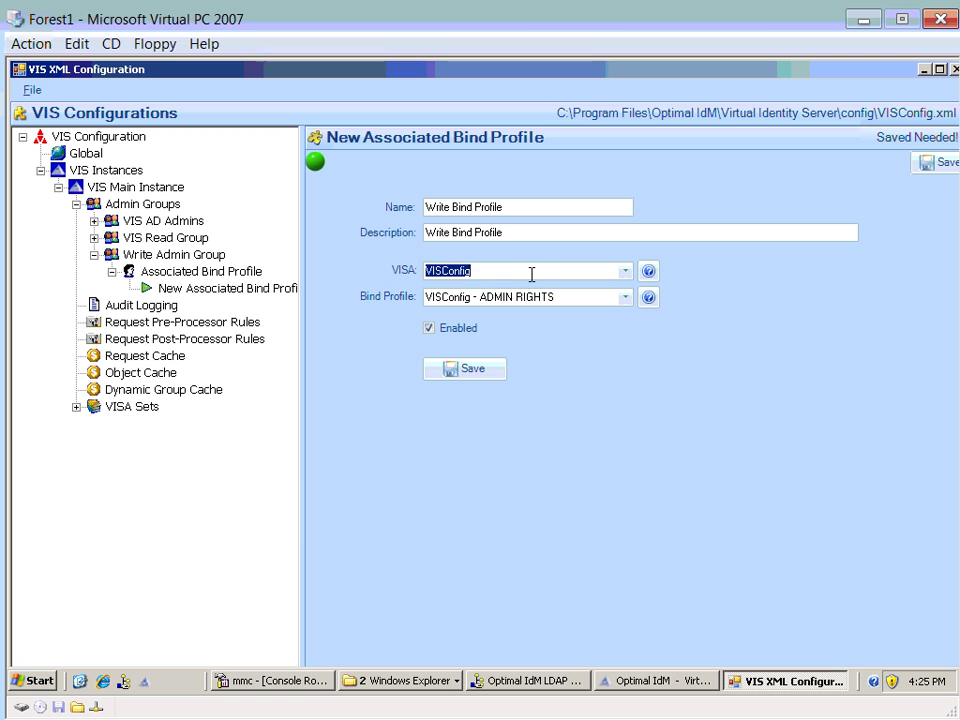
pyautogui.click(627, 302)
pyautogui.click(627, 302)
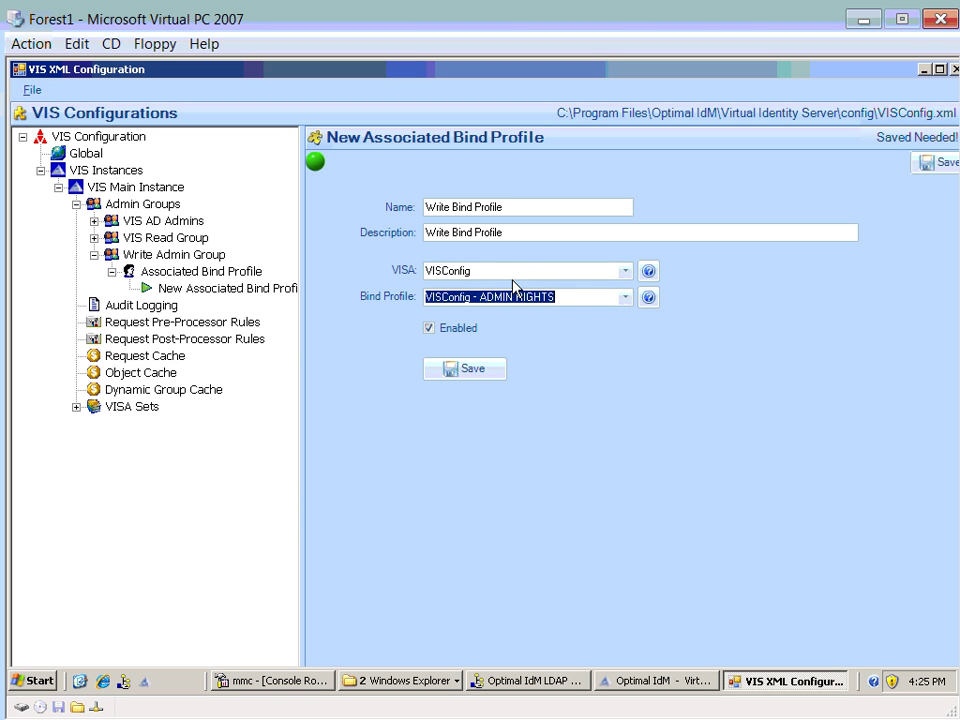
pyautogui.click(463, 372)
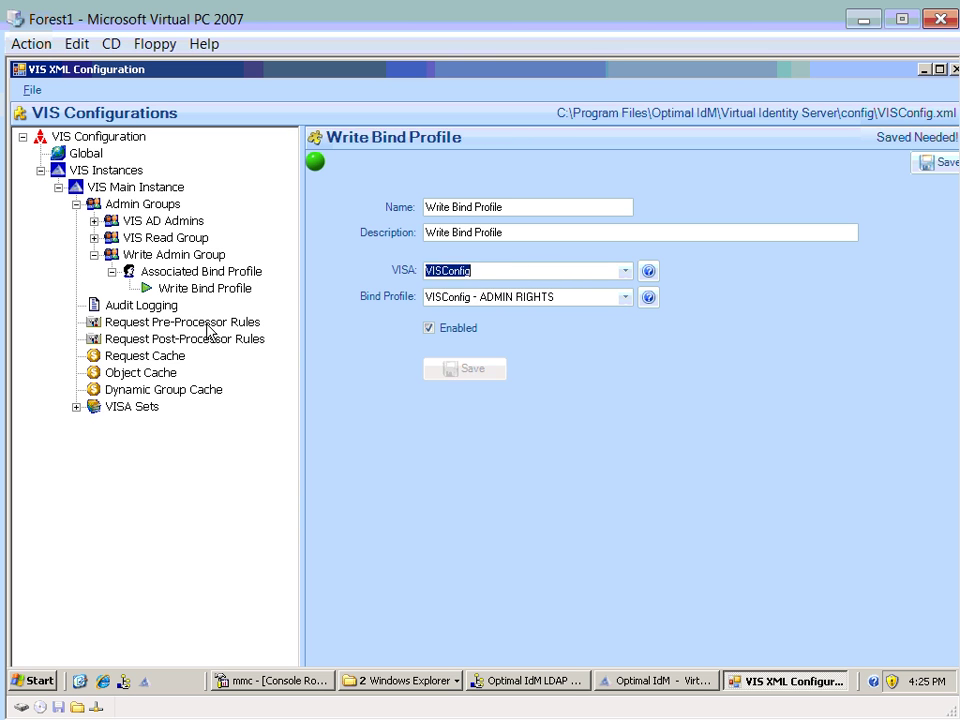
pyautogui.click(177, 289)
pyautogui.click(150, 276)
# - Add another Write Admin Group association named 'Write AD Bind Profile' with a matching description
pyautogui.rightClick(173, 274)
pyautogui.moveTo(230, 309)
pyautogui.click(330, 316)
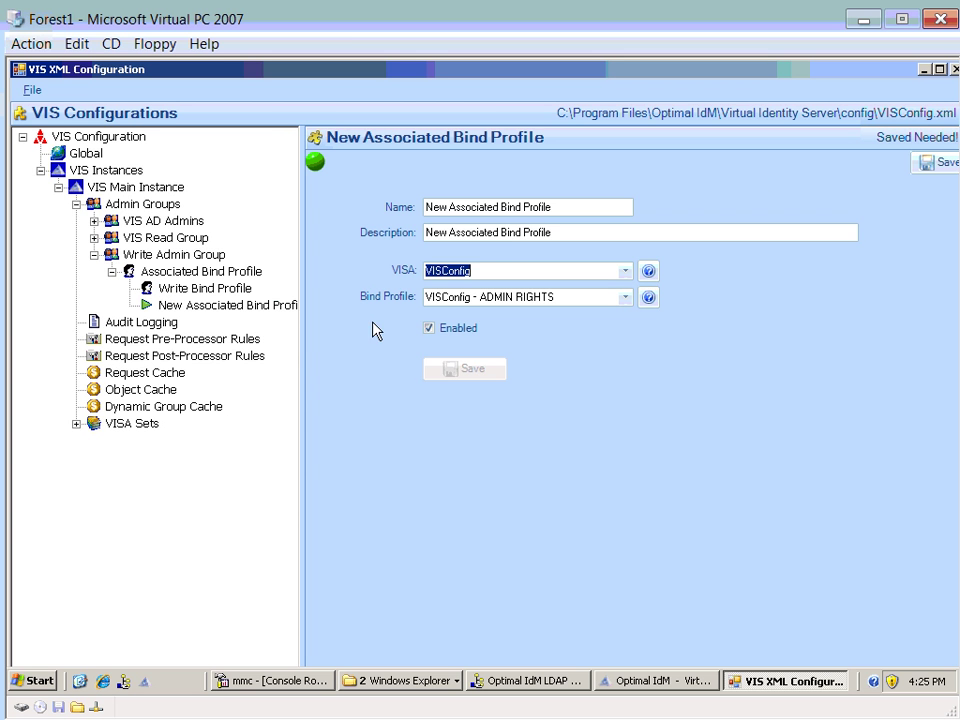
pyautogui.doubleClick(435, 208)
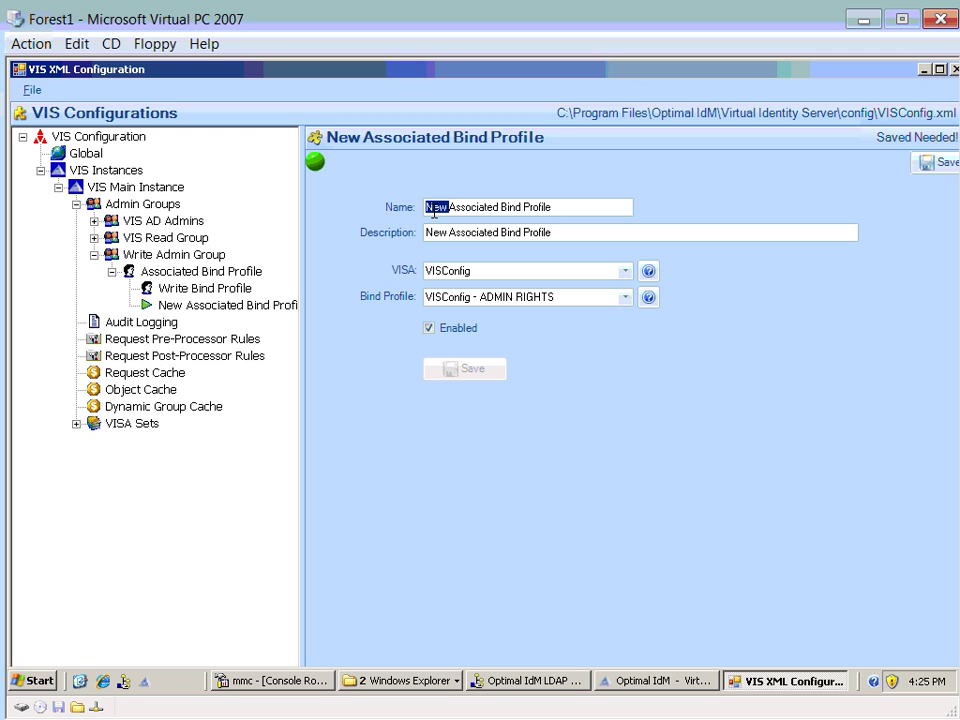
pyautogui.write('Wreite V')
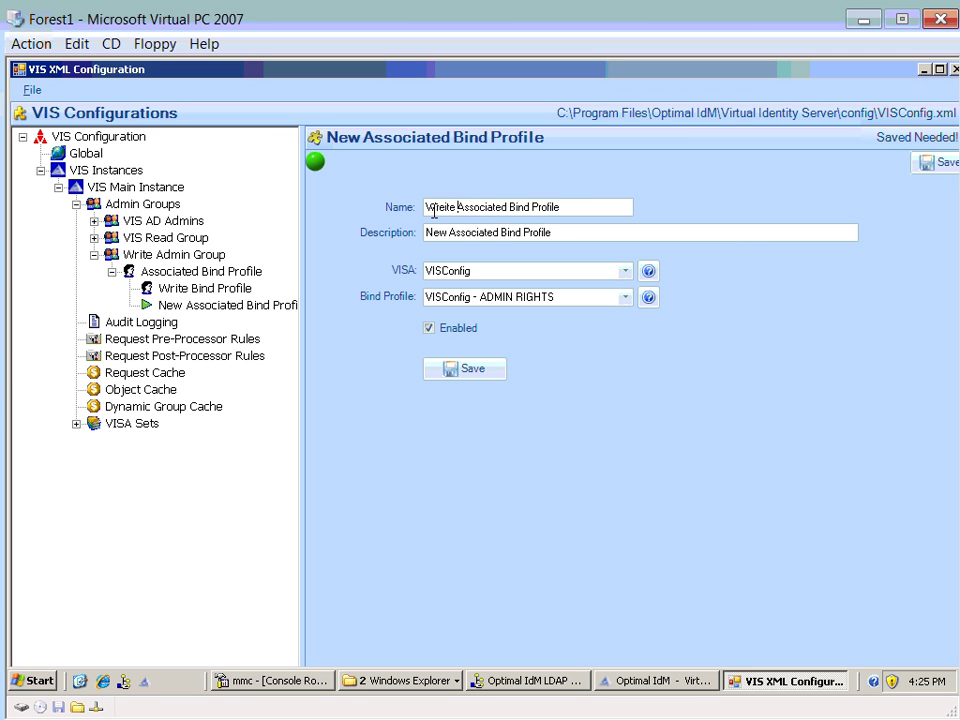
pyautogui.press('BackSpace')
pyautogui.press('BackSpace')
pyautogui.press('BackSpace')
pyautogui.press('BackSpace')
pyautogui.press('BackSpace')
pyautogui.press('BackSpace')
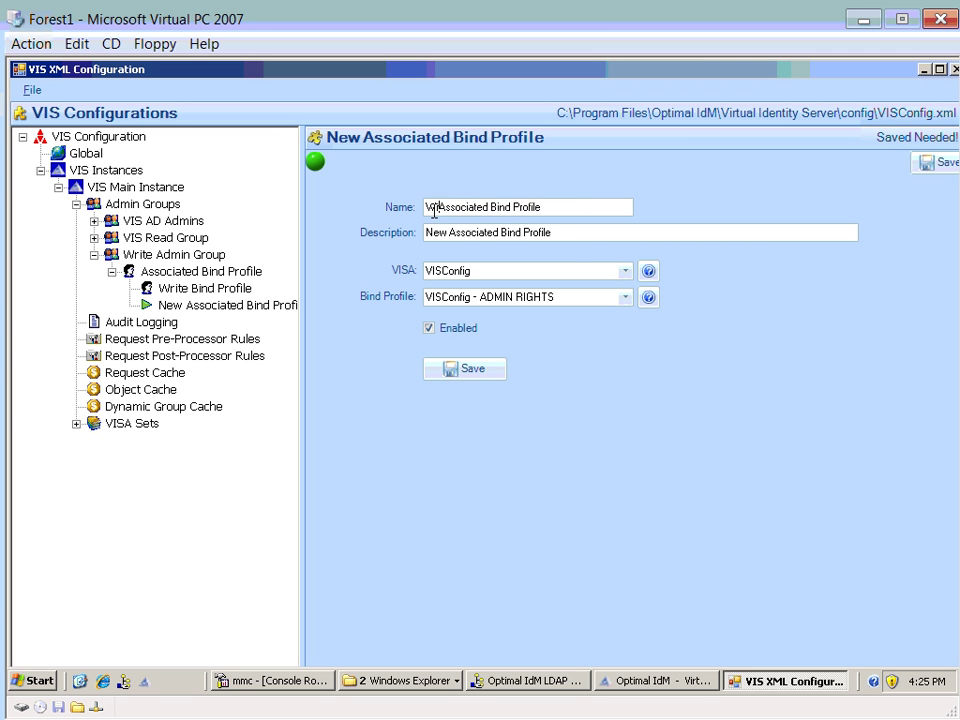
pyautogui.write('ite VIS')
pyautogui.press('BackSpace')
pyautogui.press('BackSpace')
pyautogui.press('BackSpace')
pyautogui.write('AD')
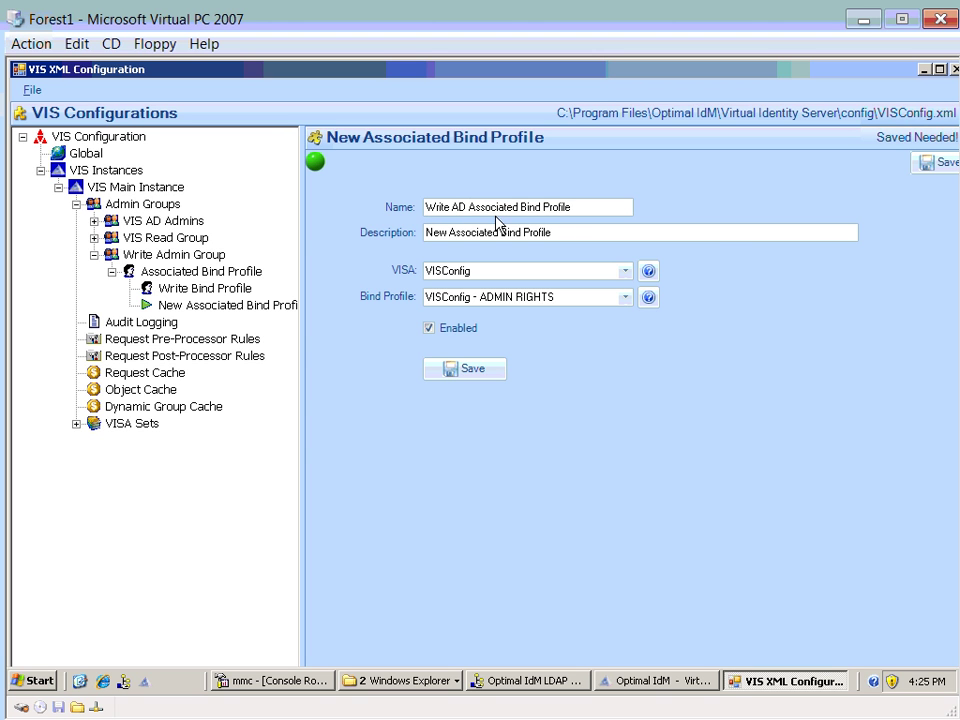
pyautogui.doubleClick(488, 206)
pyautogui.press('Delete')
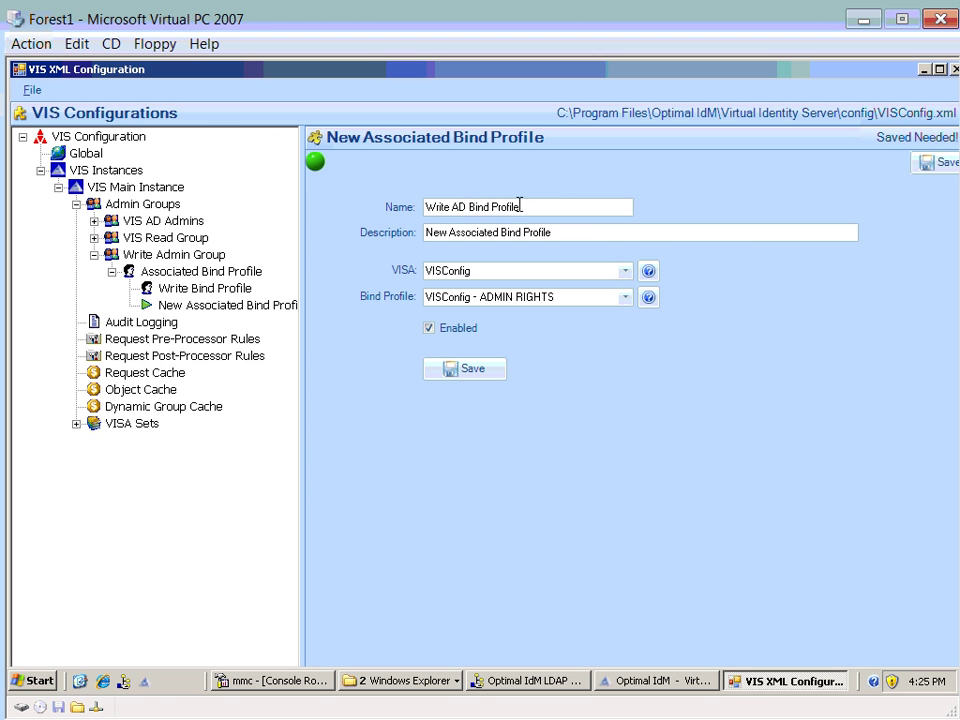
pyautogui.hotkey('ctrl', 'a')
pyautogui.hotkey('ctrl', 'c')
pyautogui.click(576, 230)
pyautogui.hotkey('ctrl', 'a')
pyautogui.hotkey('ctrl', 'v')
# - Set its VISA to AD and bind profile to Write Bind Profile, then save
pyautogui.click(624, 270)
pyautogui.click(523, 293)
pyautogui.click(625, 297)
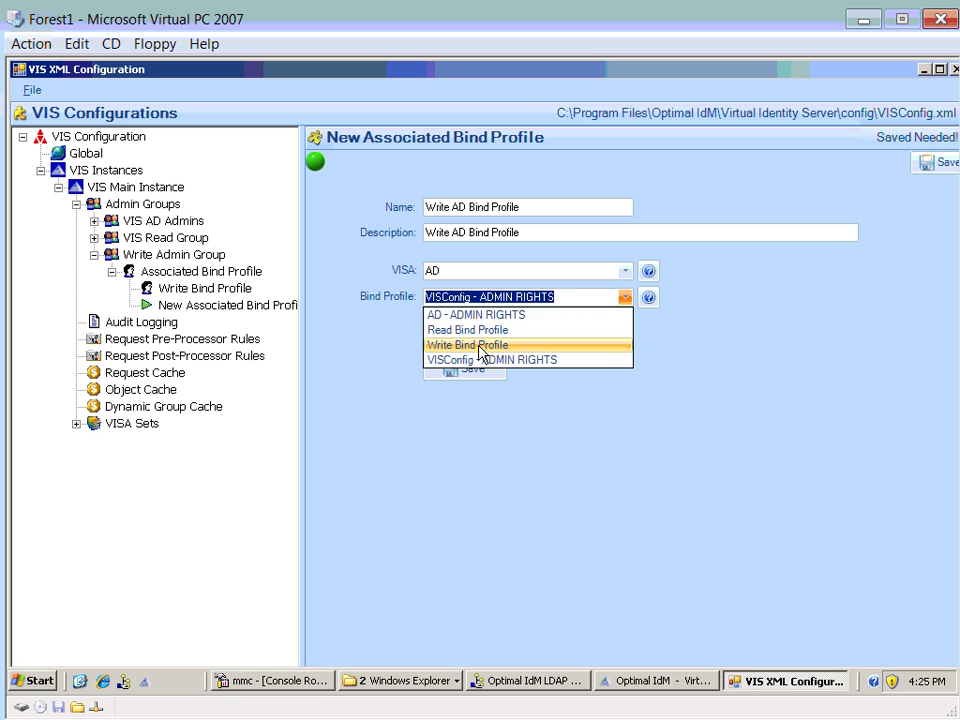
pyautogui.click(480, 346)
pyautogui.click(488, 372)
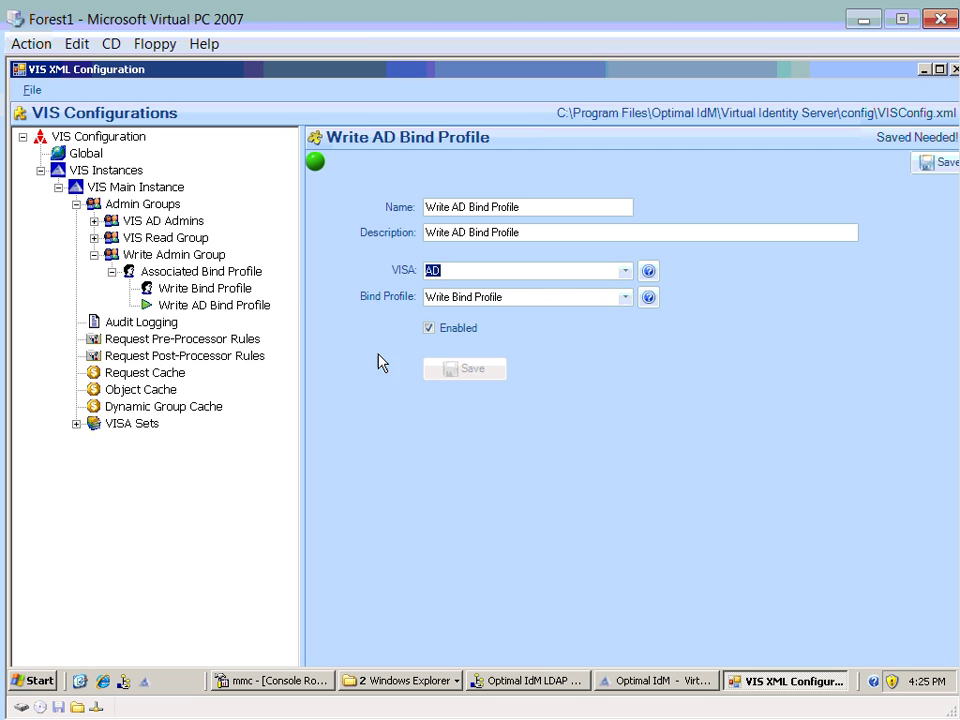
pyautogui.click(180, 306)
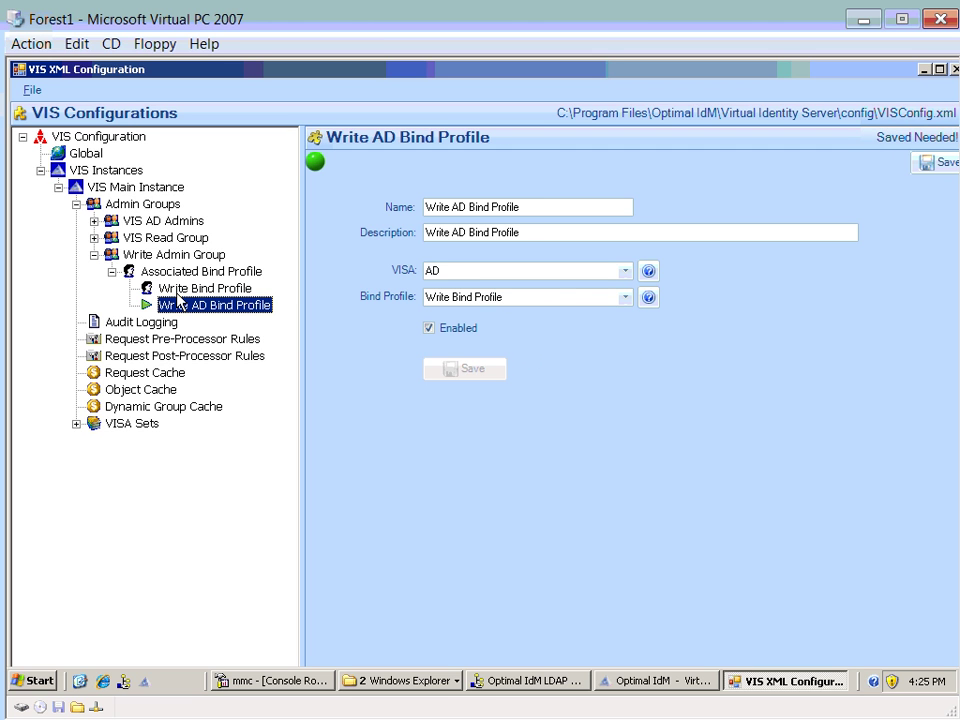
# - Insert 'VISConfig' into Write Bind Profile's name and description and save it
pyautogui.press('Up')
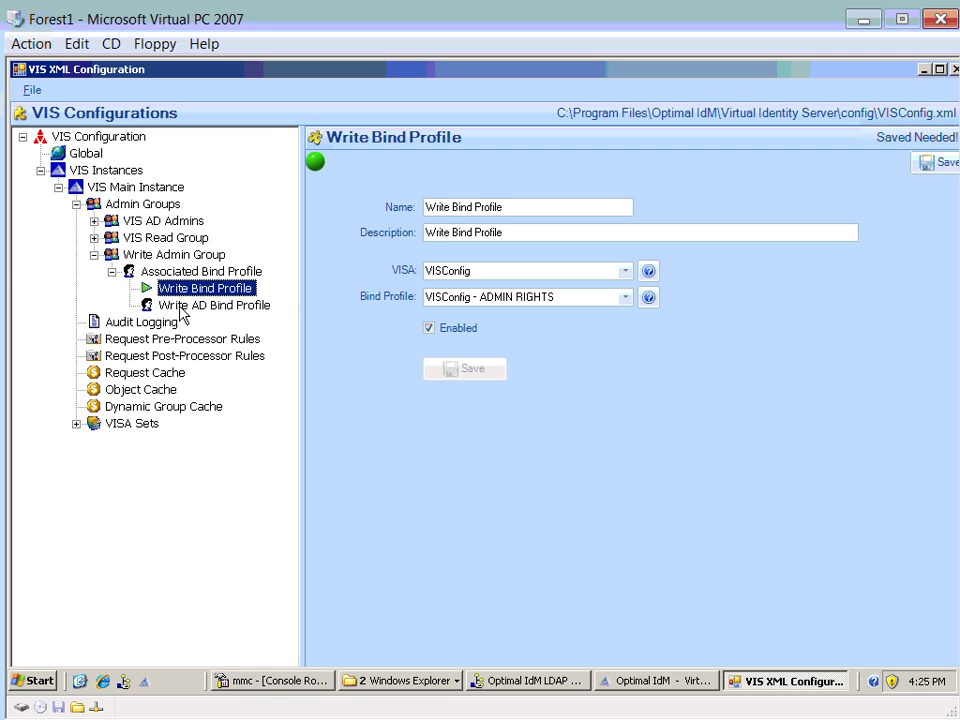
pyautogui.click(446, 270)
pyautogui.hotkey('ctrl', 'c')
pyautogui.click(453, 207)
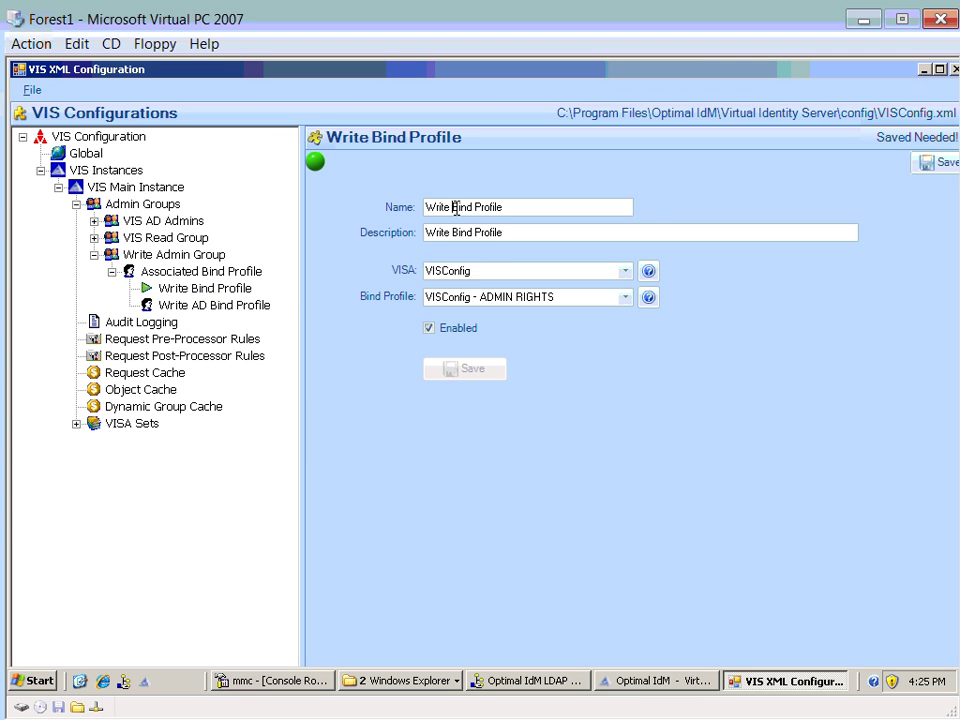
pyautogui.write('VISConfig')
pyautogui.click(521, 232)
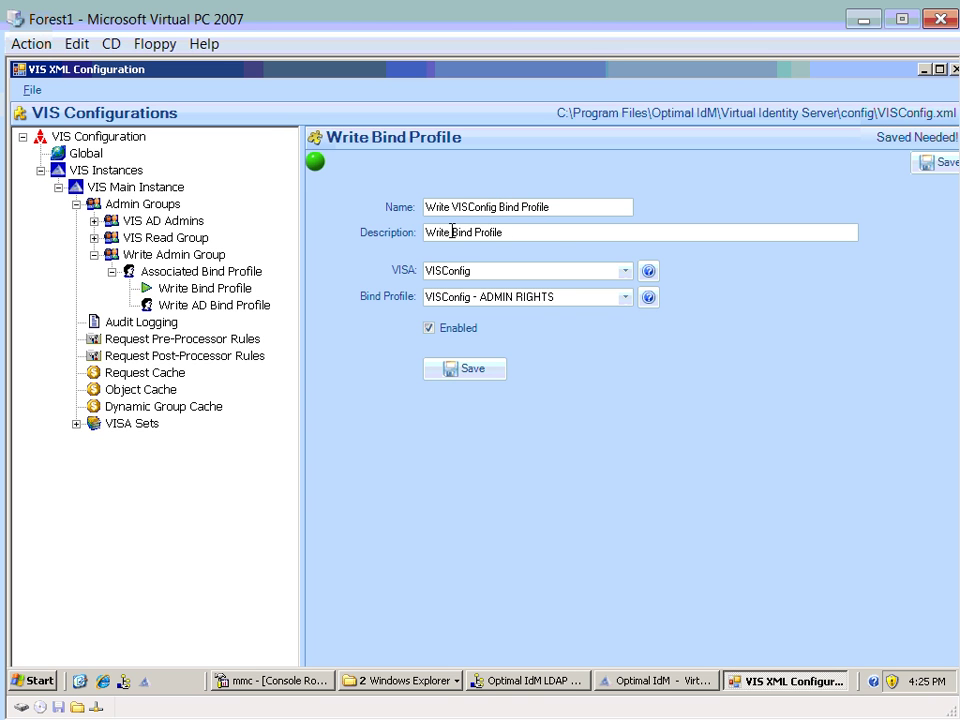
pyautogui.hotkey('ctrl', 'v')
pyautogui.click(495, 368)
# - Review Write Admin Group's virtual DN and its Write VISConfig and Write AD bind profiles
pyautogui.click(185, 272)
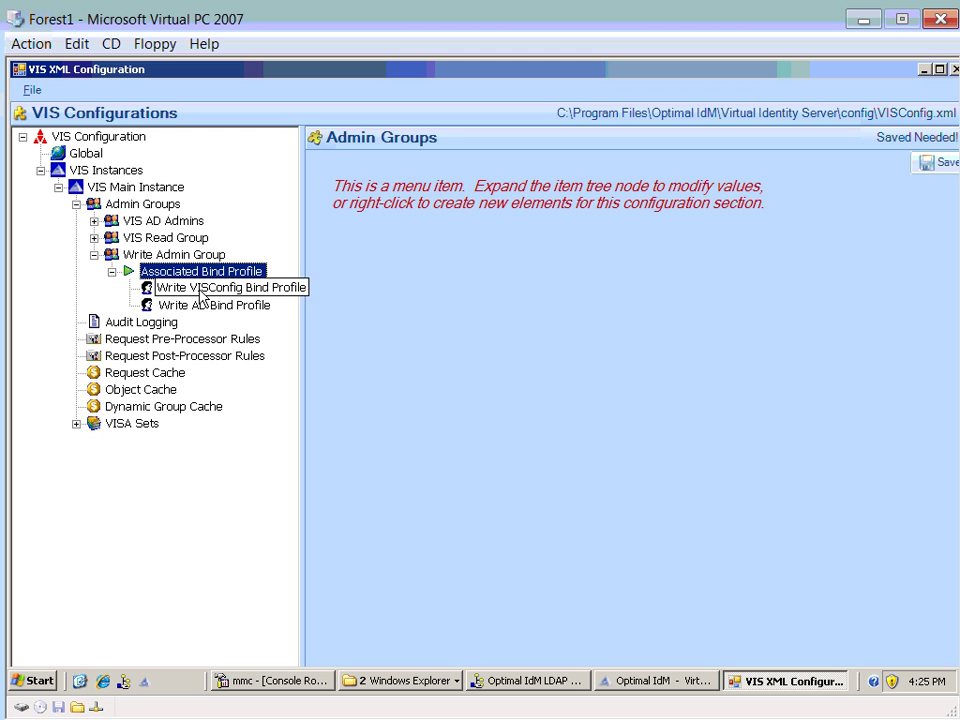
pyautogui.press('Up')
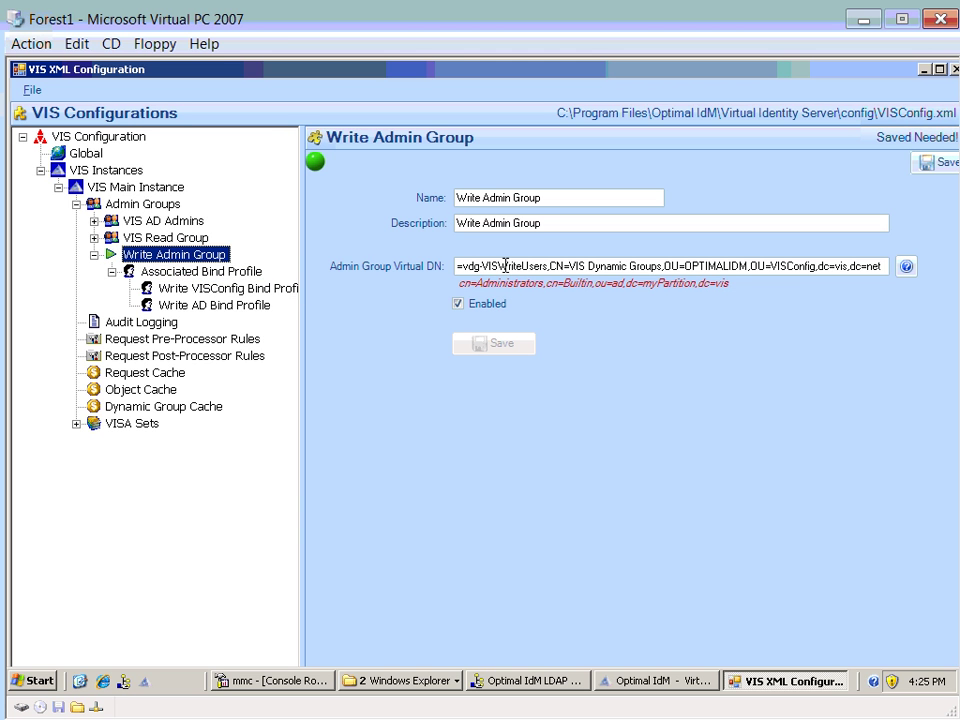
pyautogui.click(505, 266)
pyautogui.click(160, 273)
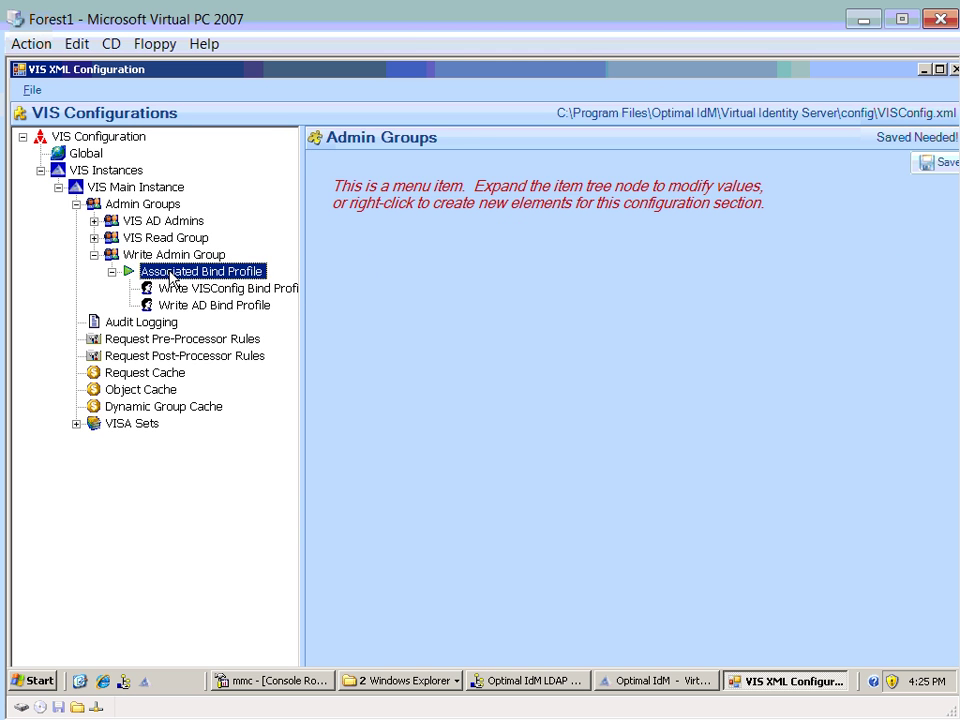
pyautogui.click(195, 290)
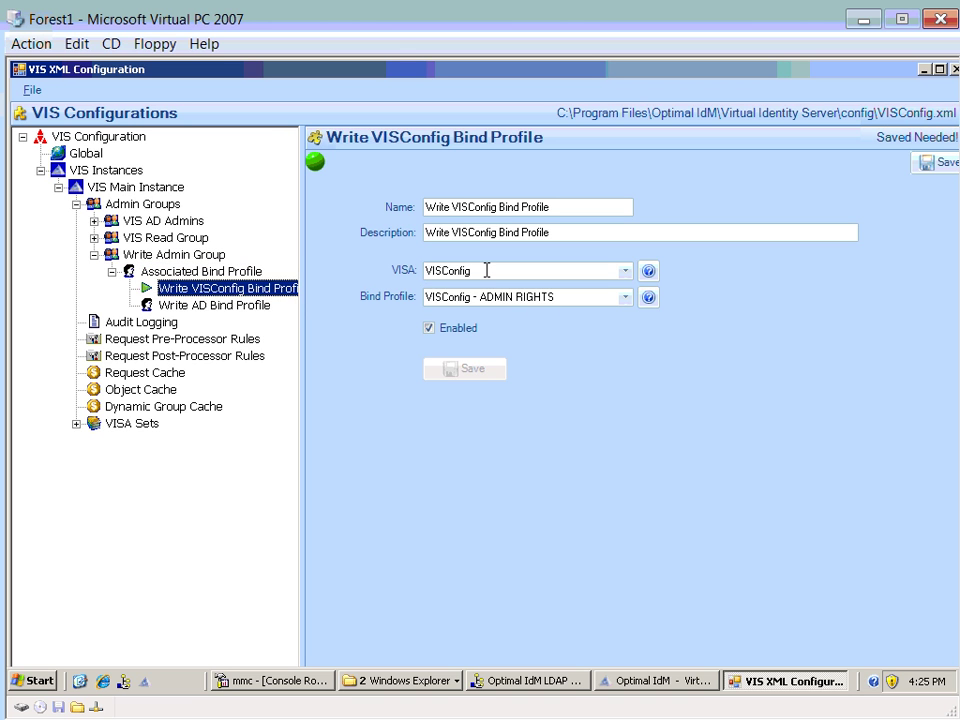
pyautogui.click(264, 308)
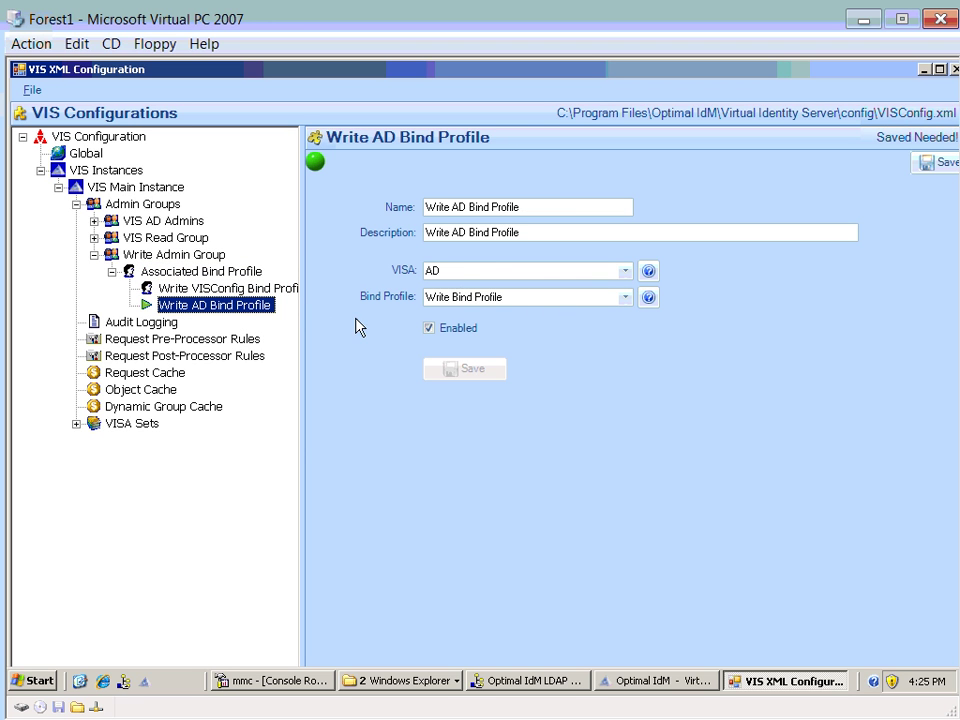
# - Inspect VIS Read Group's Read AD and Read VIS Config Bind Profile entries, then VIS AD Admins
pyautogui.click(94, 237)
pyautogui.click(148, 255)
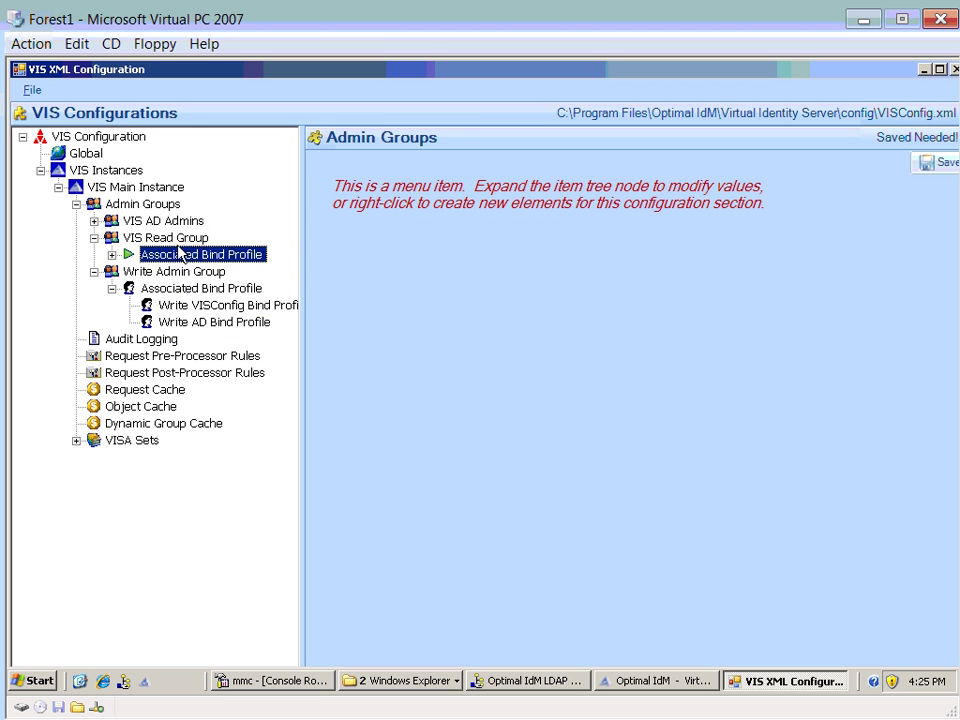
pyautogui.press('Up')
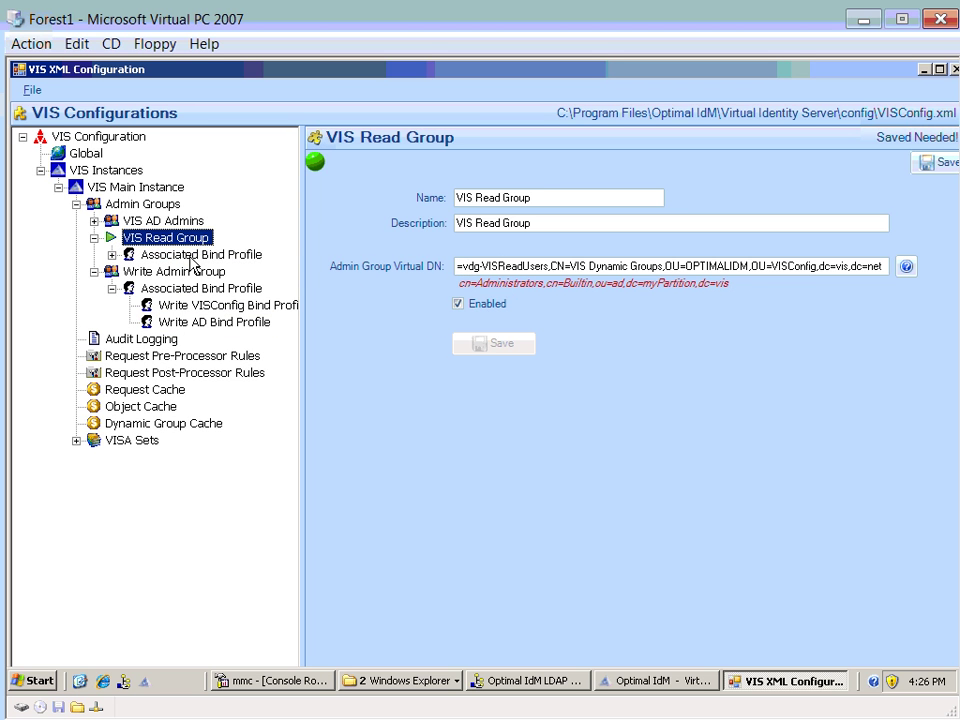
pyautogui.press('Down')
pyautogui.press('Right')
pyautogui.click(185, 271)
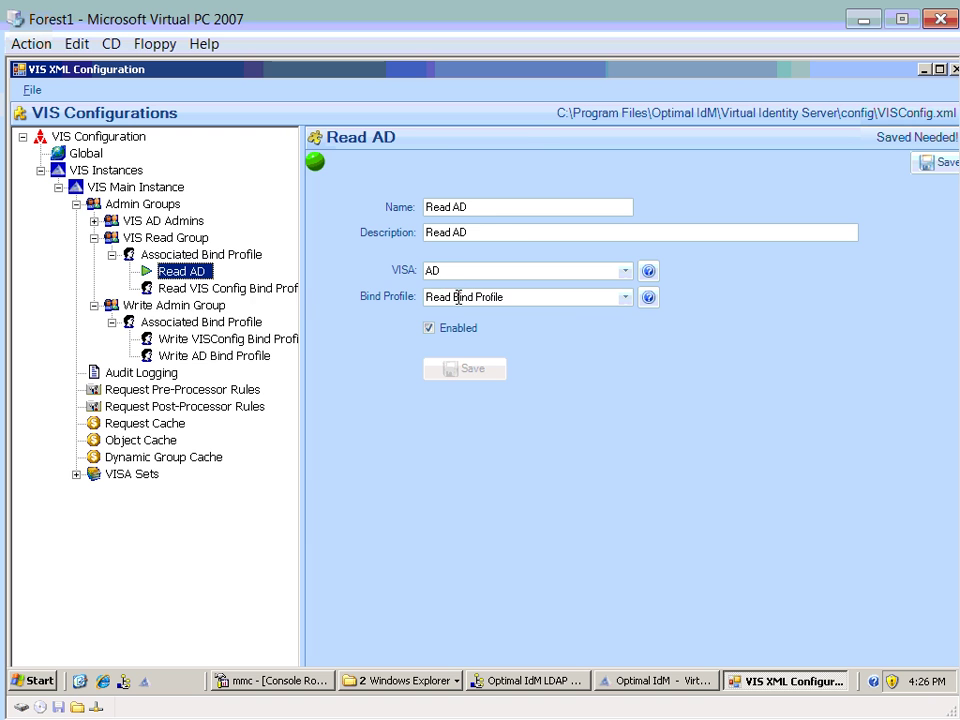
pyautogui.click(200, 290)
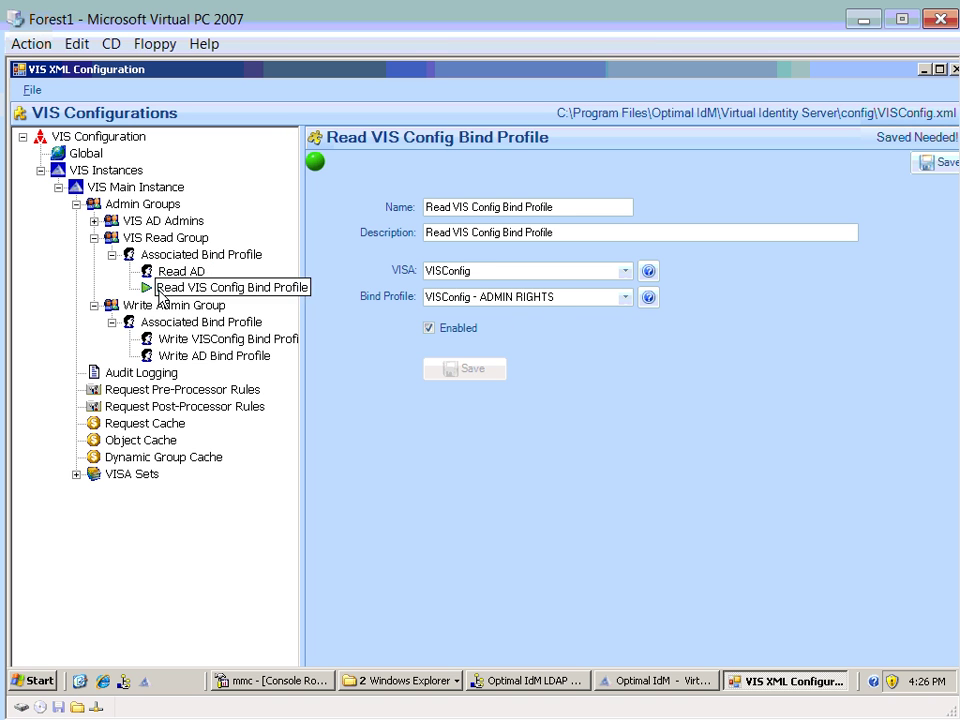
pyautogui.click(160, 238)
pyautogui.press('Up')
pyautogui.press('Right')
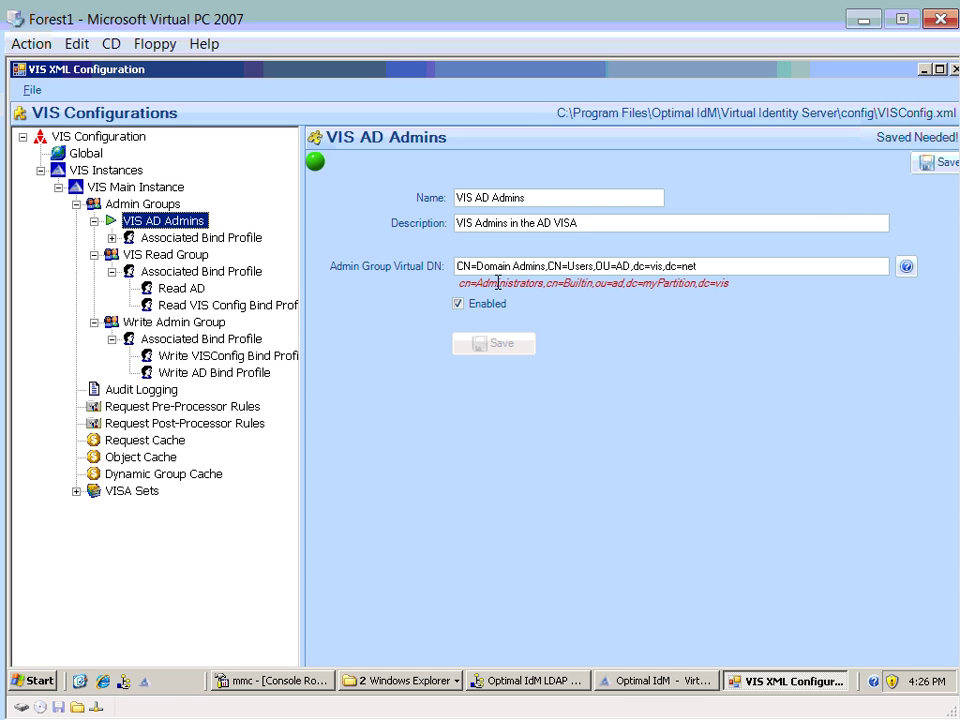
# - Expand VISA Sets down to the AD VISA's login attributes under AD VISA SET
pyautogui.click(76, 491)
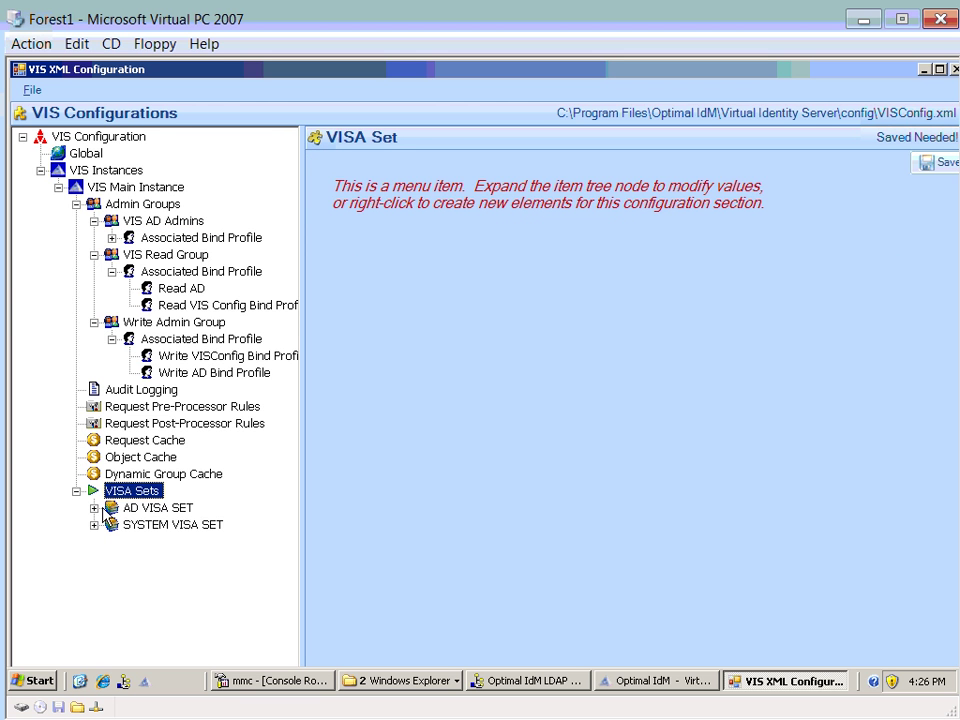
pyautogui.doubleClick(117, 510)
pyautogui.click(110, 559)
pyautogui.click(130, 559)
pyautogui.doubleClick(150, 577)
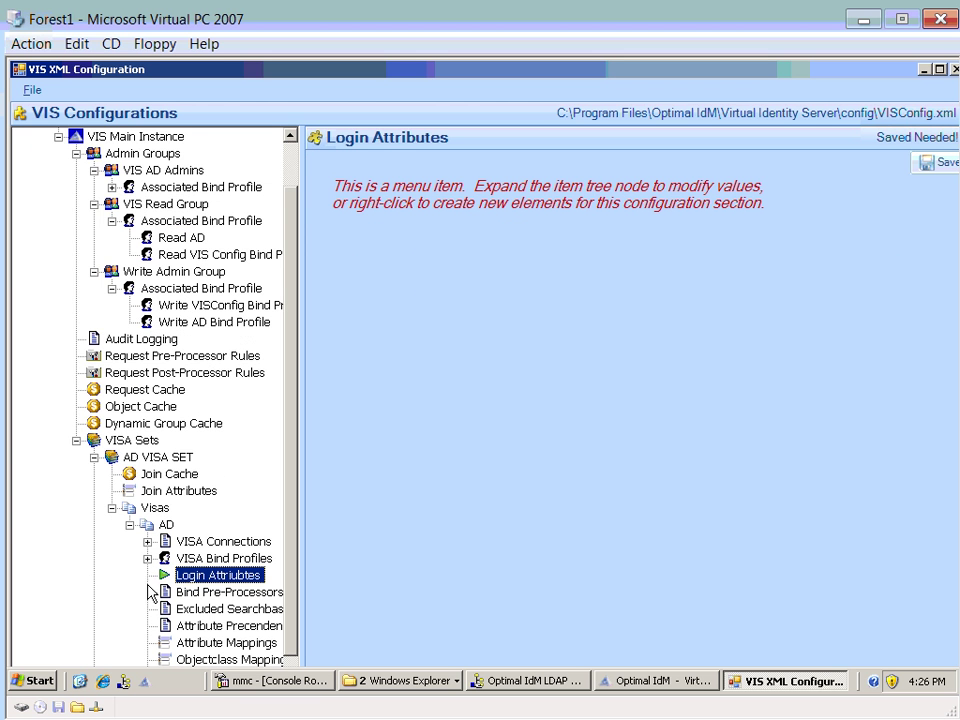
# - Save the configuration, exit the XML editor and return to the Management Console
pyautogui.click(937, 165)
pyautogui.click(32, 90)
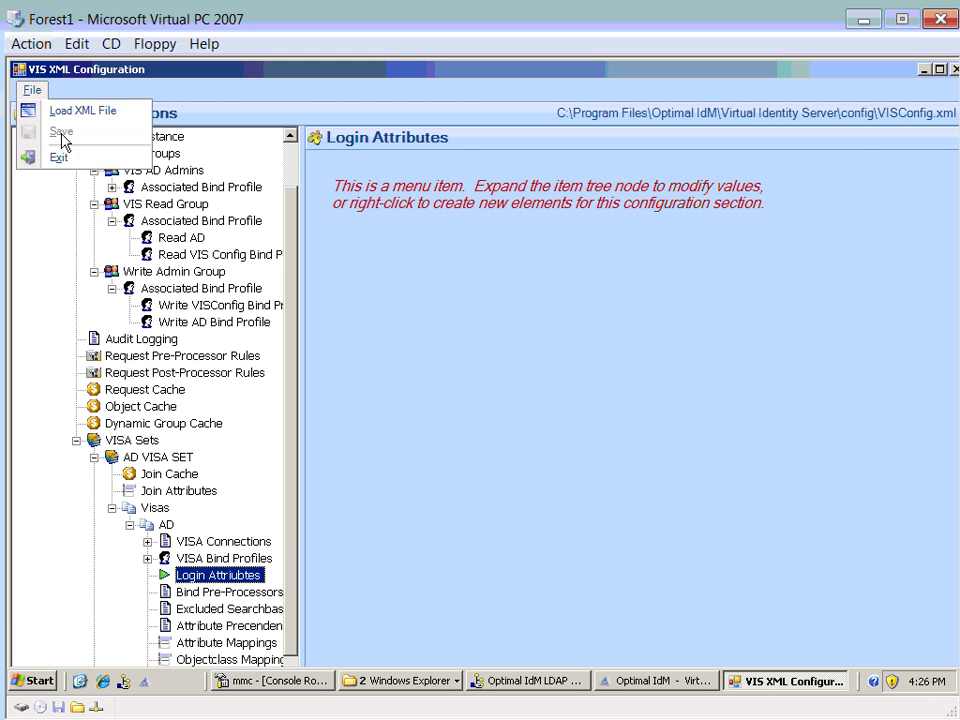
pyautogui.click(56, 156)
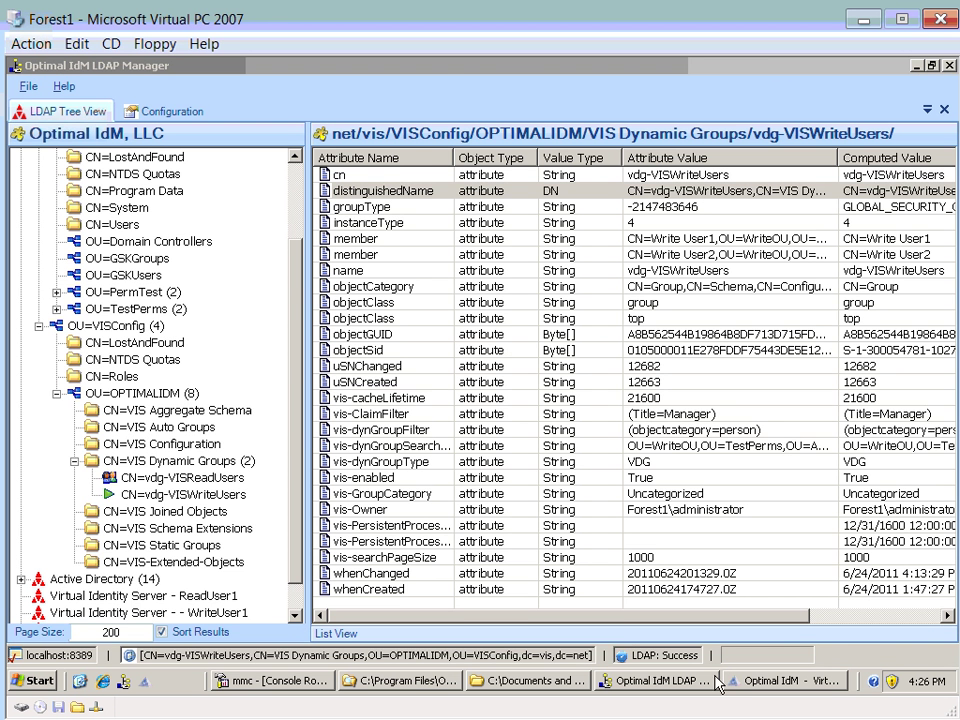
pyautogui.click(780, 681)
# - Restart the VIS service from the console's VIS Service Status controls
pyautogui.click(30, 165)
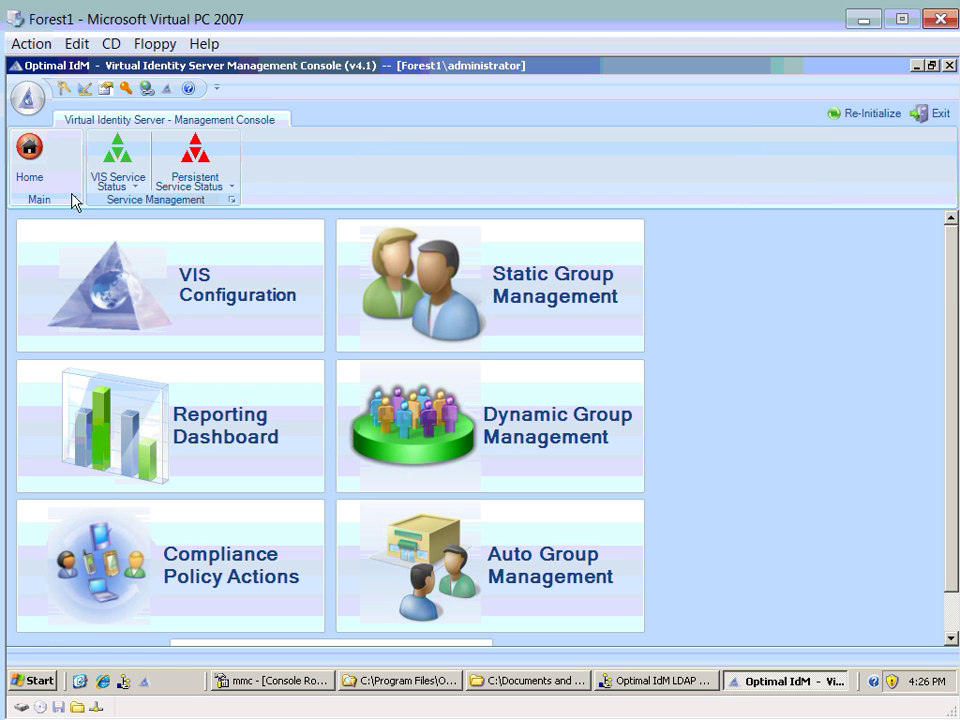
pyautogui.click(118, 168)
pyautogui.click(155, 252)
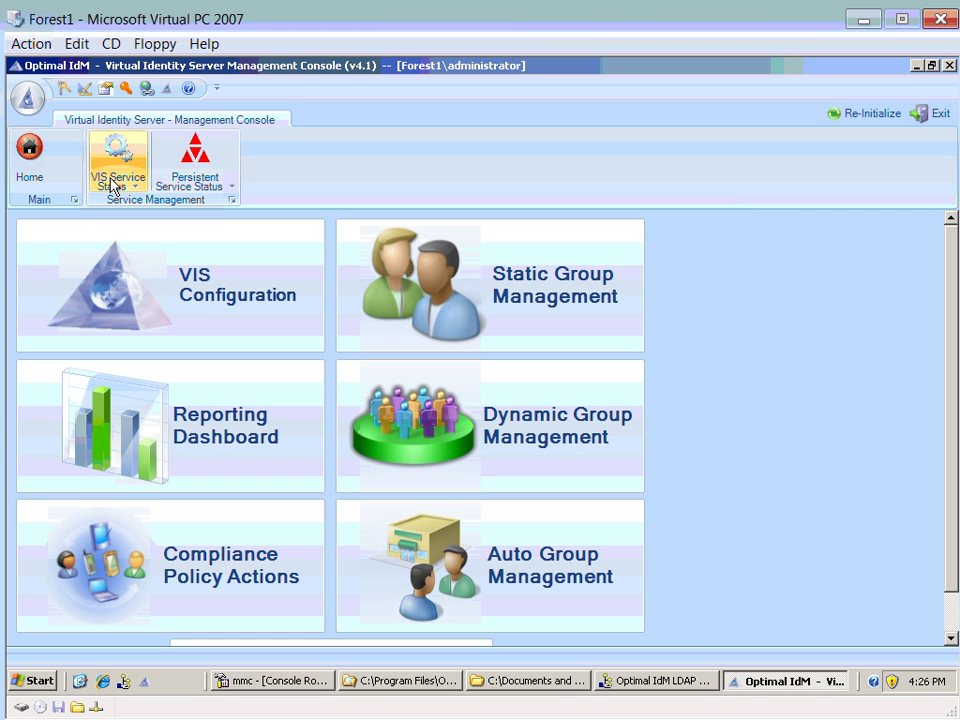
# - Back in LDAP Manager, collapse OU=AD and OU=VISConfig under Virtual Identity Server, listing AD's entries
pyautogui.click(661, 682)
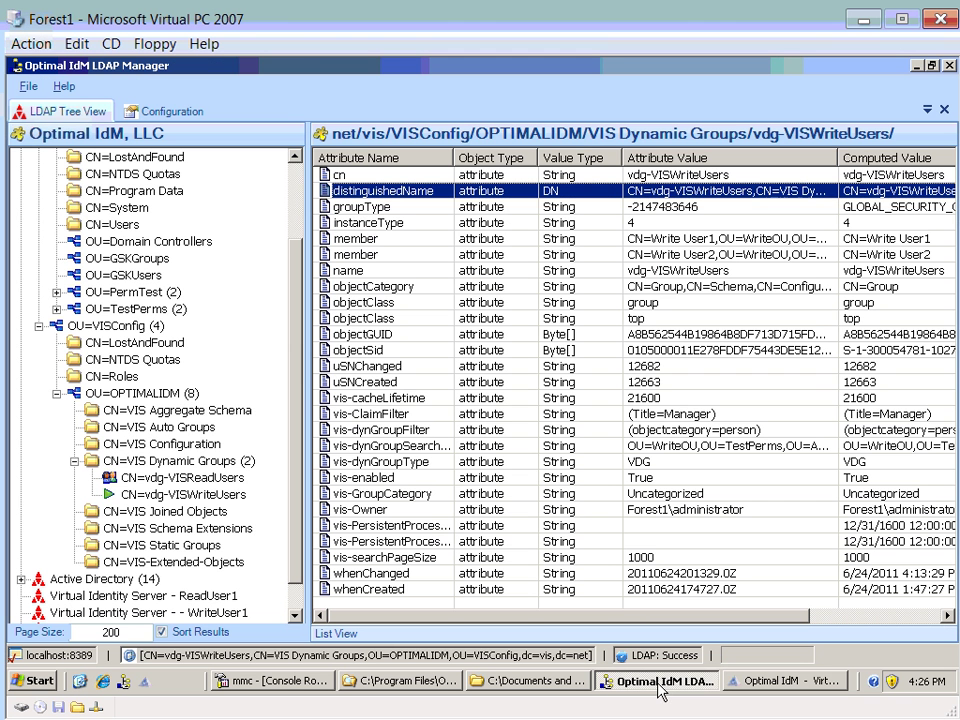
pyautogui.scroll(2, 273, 360)
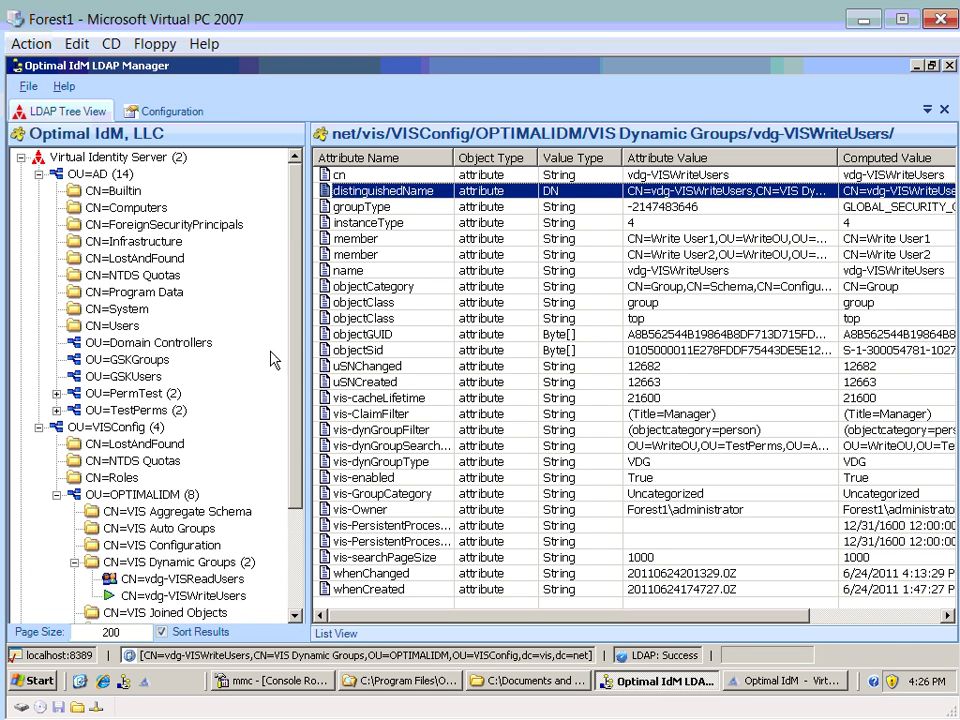
pyautogui.click(38, 174)
pyautogui.click(72, 158)
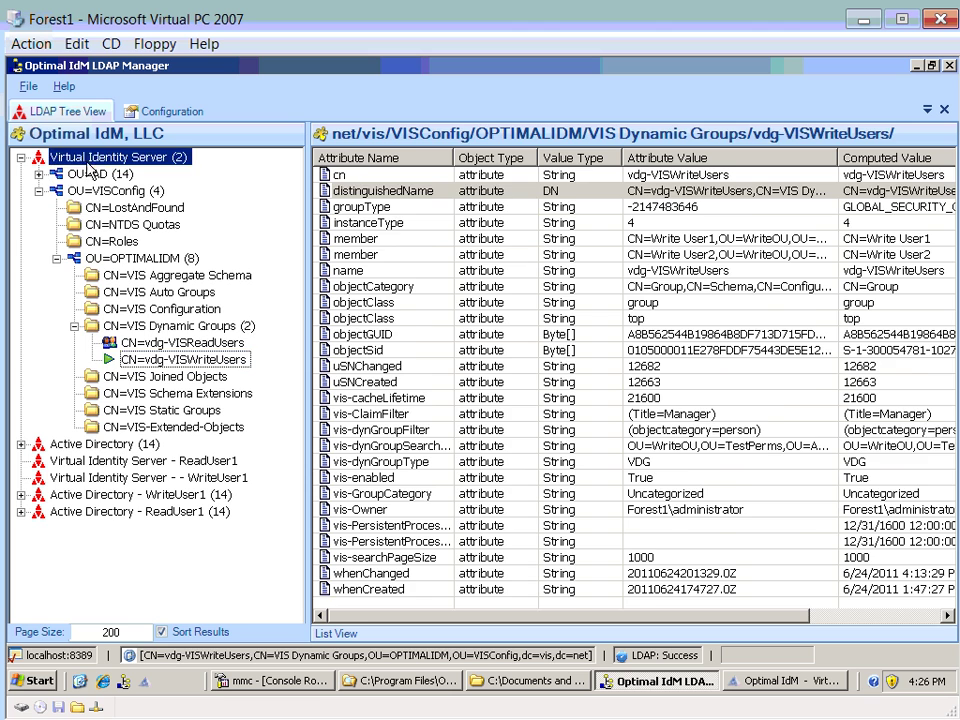
pyautogui.doubleClick(75, 174)
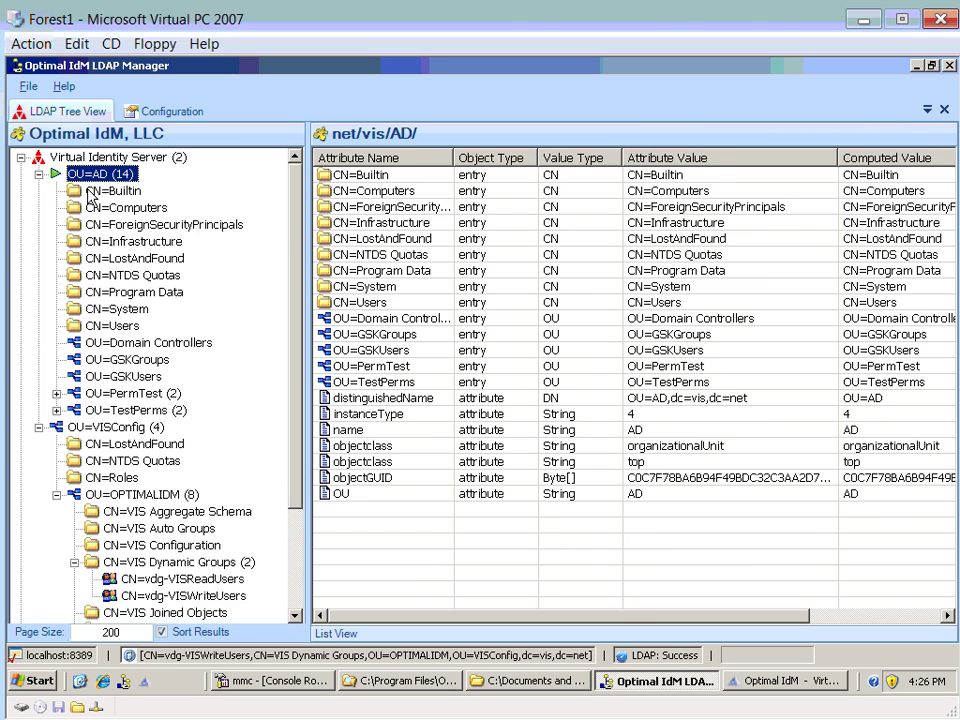
pyautogui.click(38, 174)
pyautogui.doubleClick(79, 174)
pyautogui.click(125, 242)
pyautogui.click(38, 174)
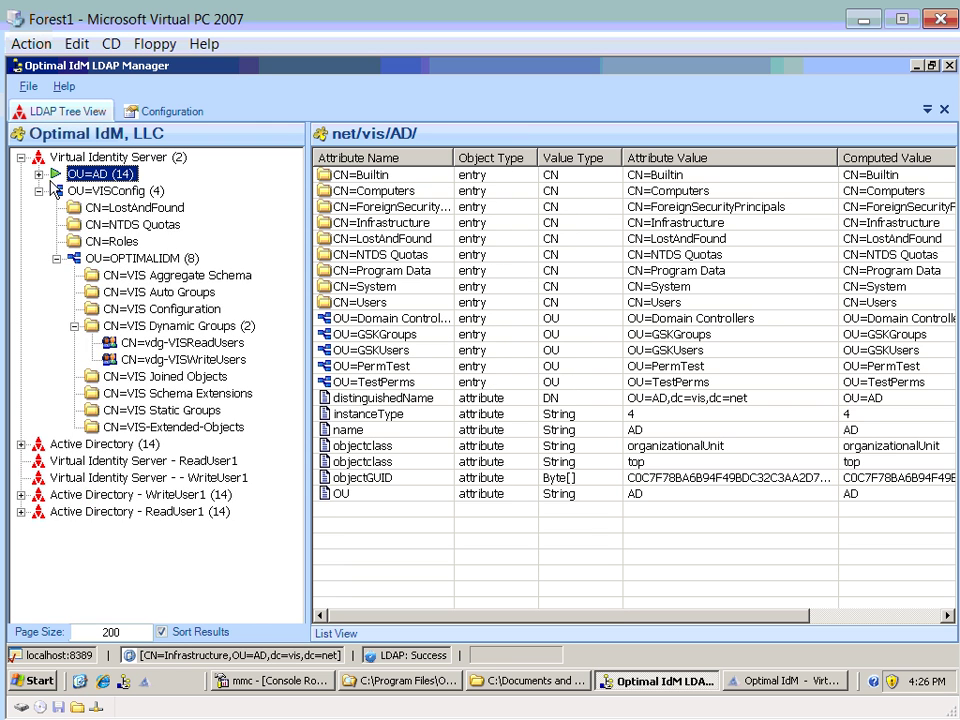
pyautogui.click(38, 190)
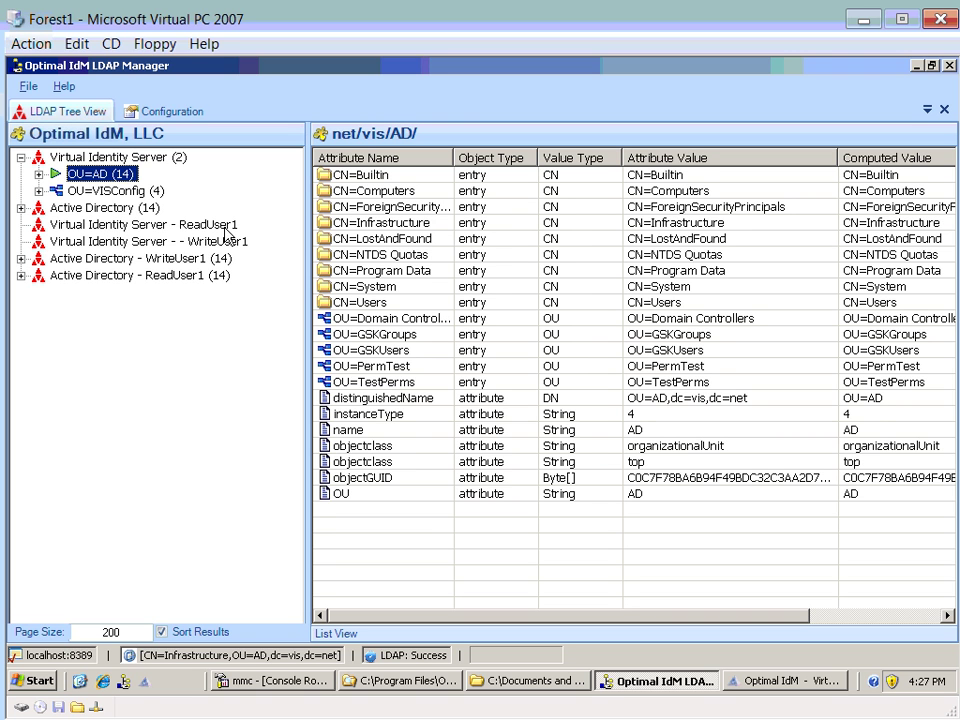
# - Expand the ReadUser1 Virtual Identity Server connection down to OU=AD
pyautogui.click(123, 226)
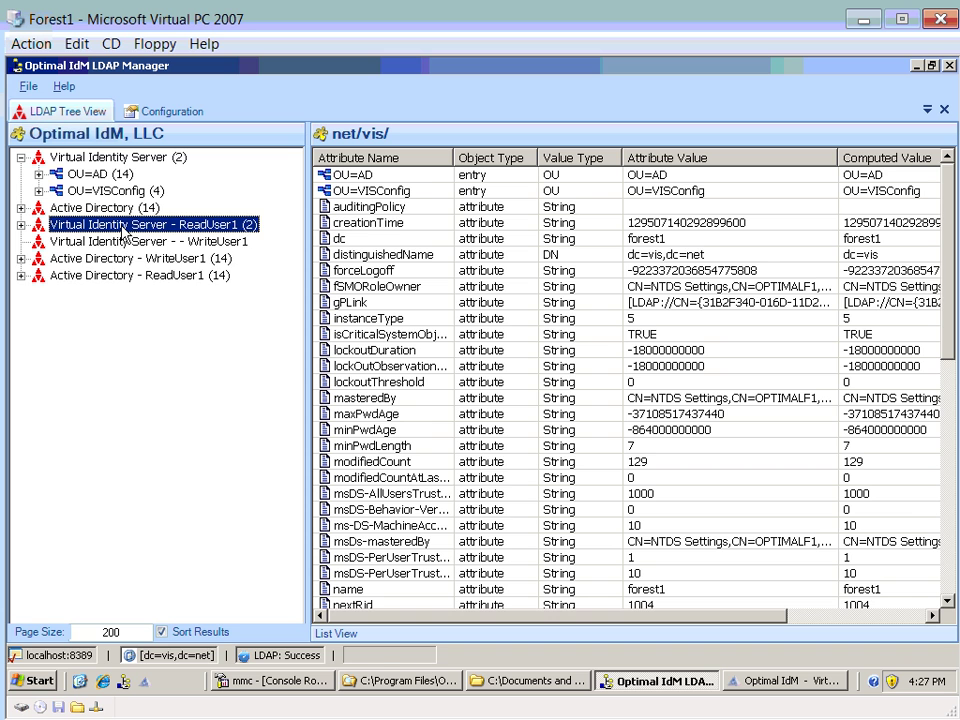
pyautogui.doubleClick(123, 228)
pyautogui.click(103, 242)
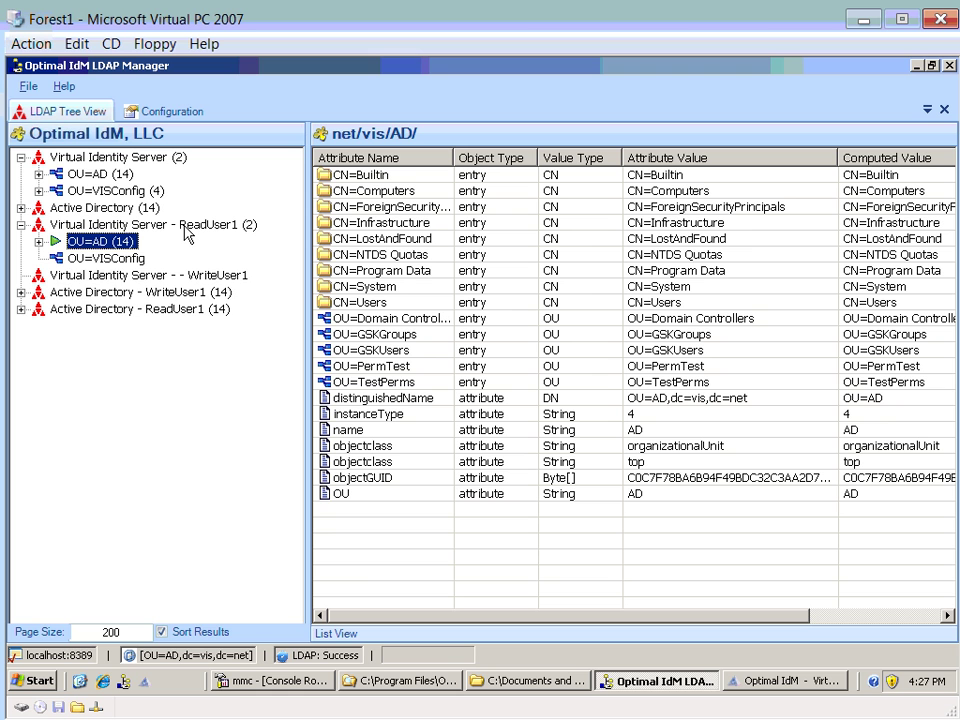
pyautogui.doubleClick(100, 241)
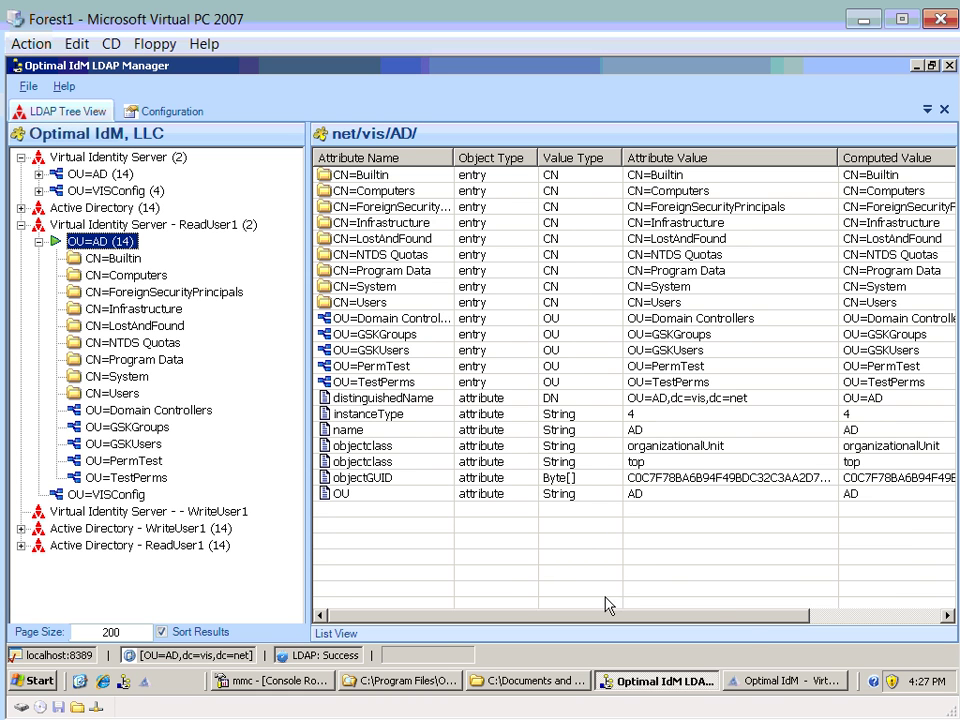
# - Open OU=PermTest > CN=test user1 and select its title attribute (dddd)
pyautogui.click(134, 463)
pyautogui.click(140, 478)
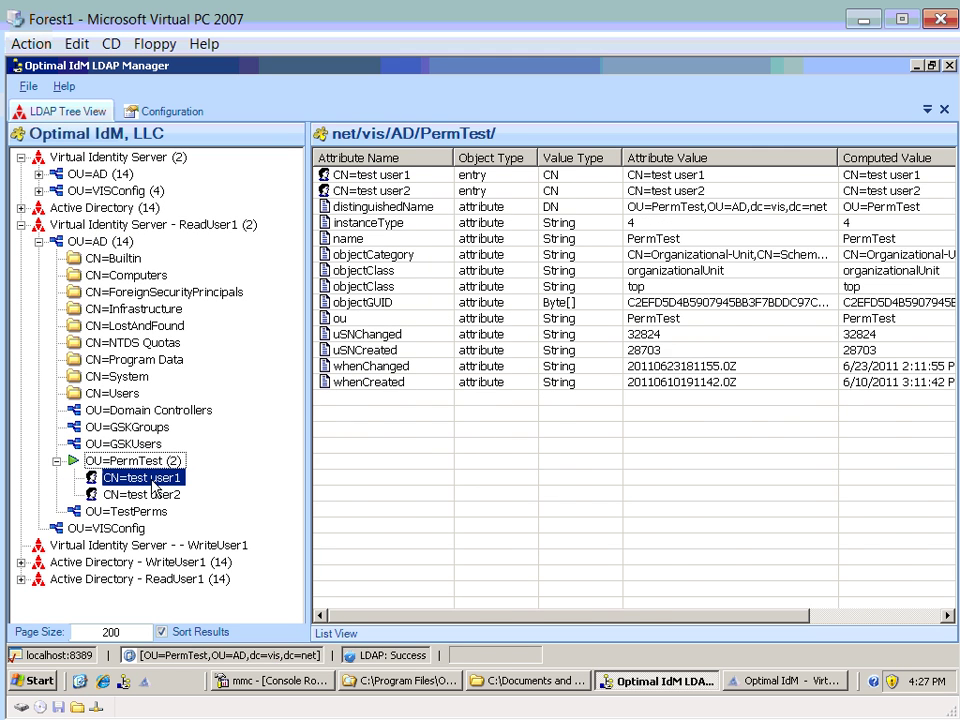
pyautogui.click(367, 543)
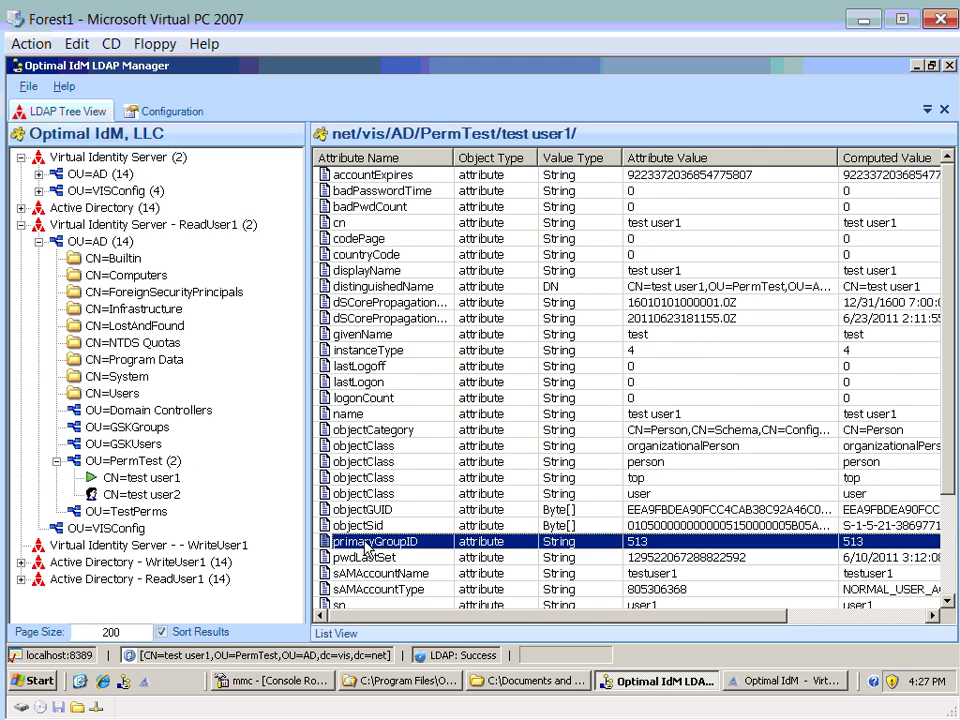
pyautogui.scroll(-2, 367, 543)
pyautogui.click(367, 527)
# - Try setting test user1's title to hhhh as ReadUser1; dismiss the InsufficientAccessRights error and cancel
pyautogui.doubleClick(367, 527)
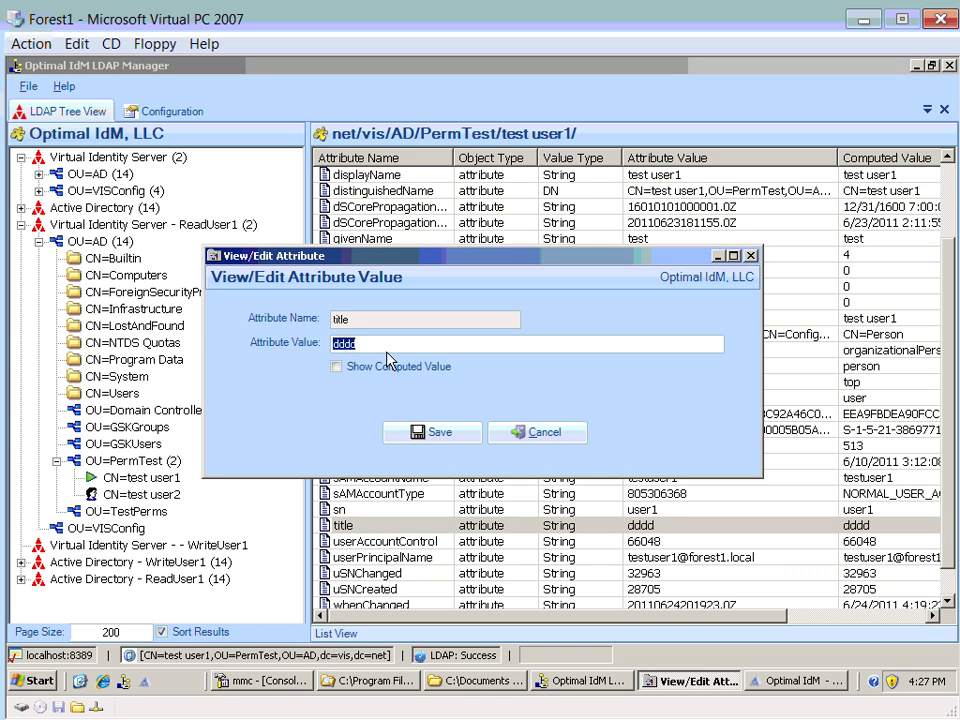
pyautogui.write('hhhh')
pyautogui.click(434, 434)
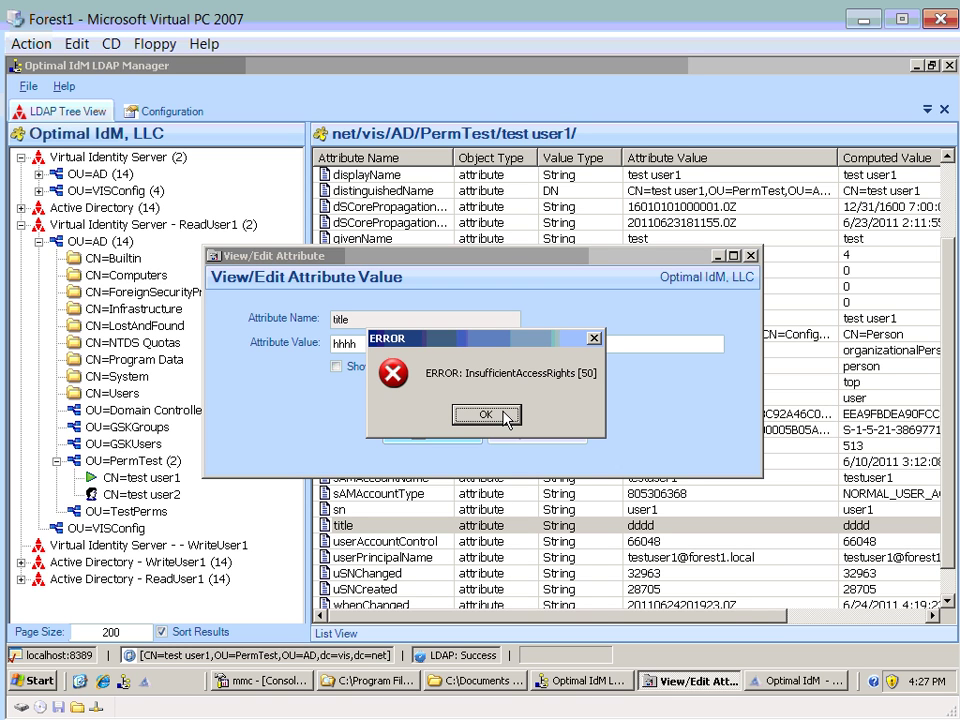
pyautogui.click(506, 418)
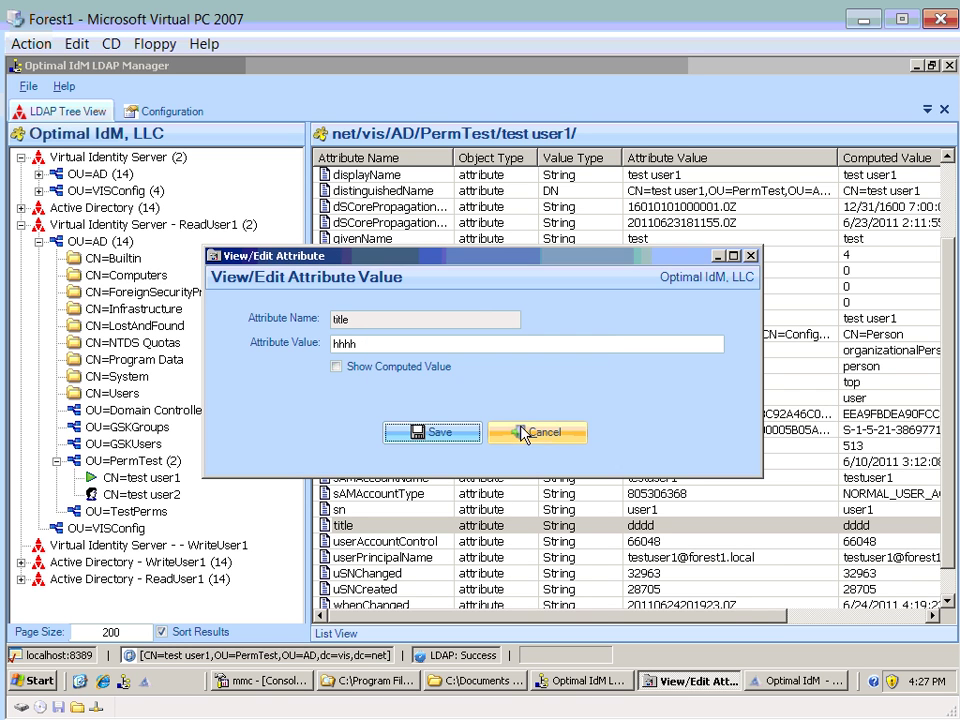
pyautogui.click(524, 434)
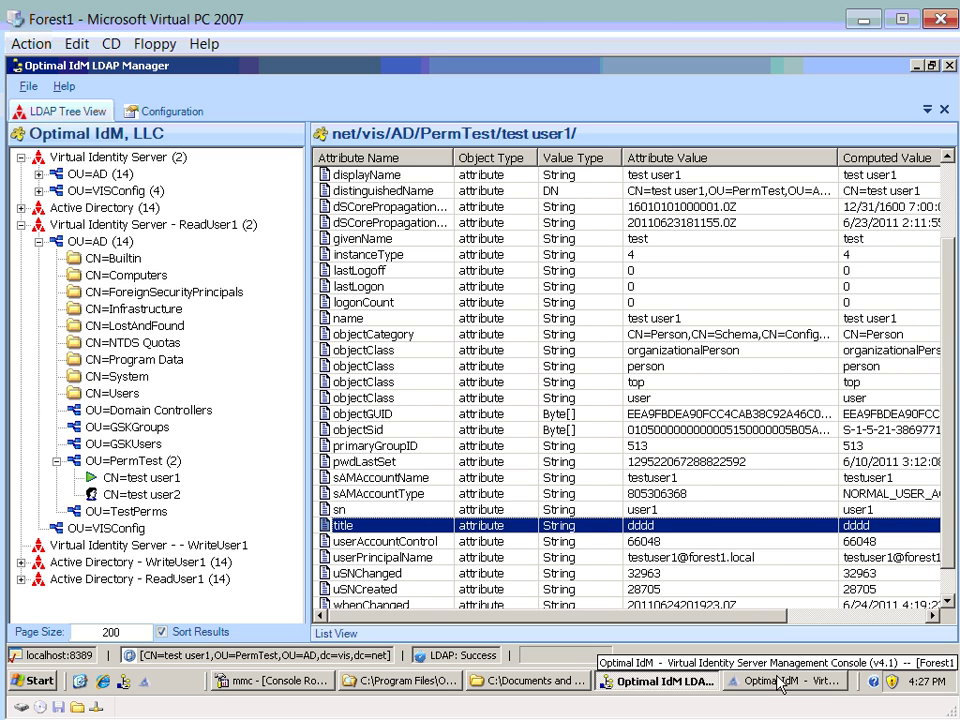
pyautogui.click(38, 241)
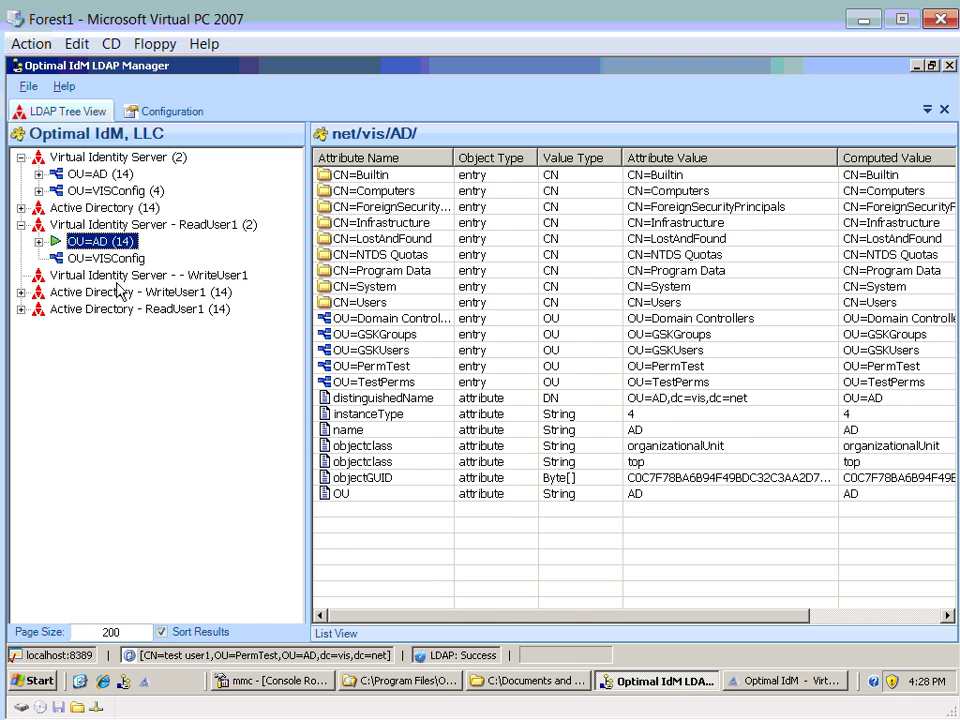
# - Expand the WriteUser1 Virtual Identity Server connection down to OU=AD
pyautogui.click(117, 277)
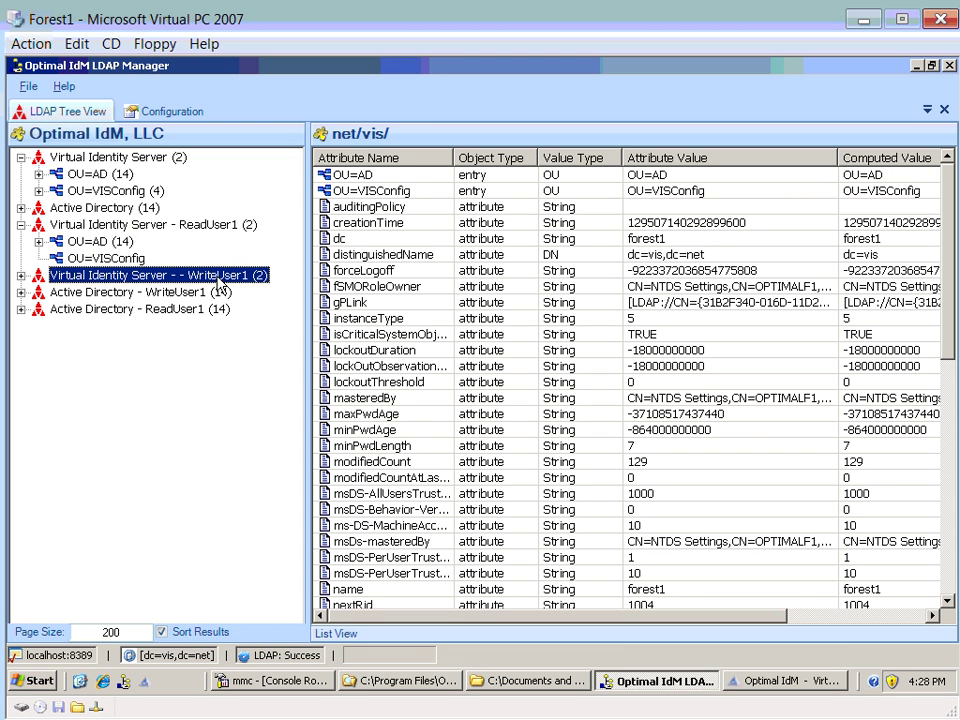
pyautogui.doubleClick(212, 279)
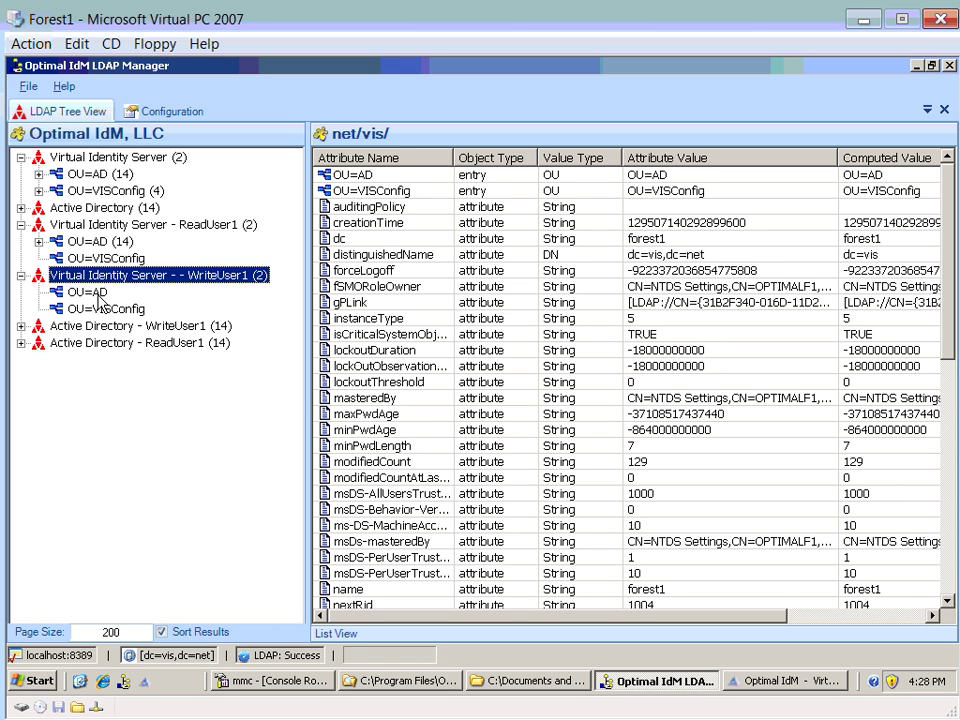
pyautogui.doubleClick(100, 298)
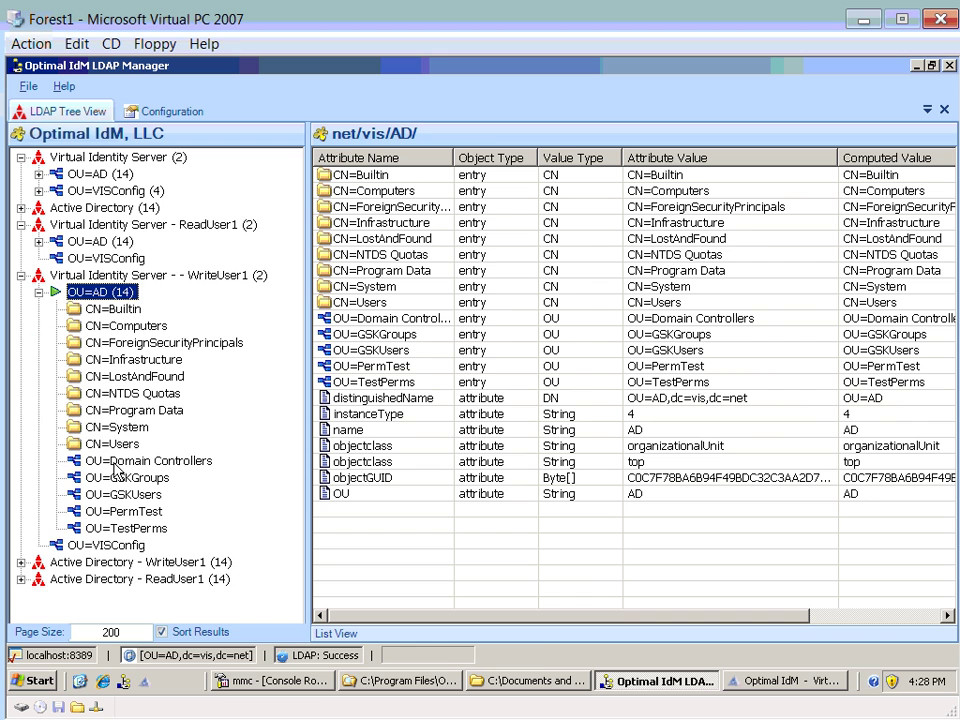
# - Change test user1's title under OU=PermTest to aaaa and save it as WriteUser1
pyautogui.click(117, 512)
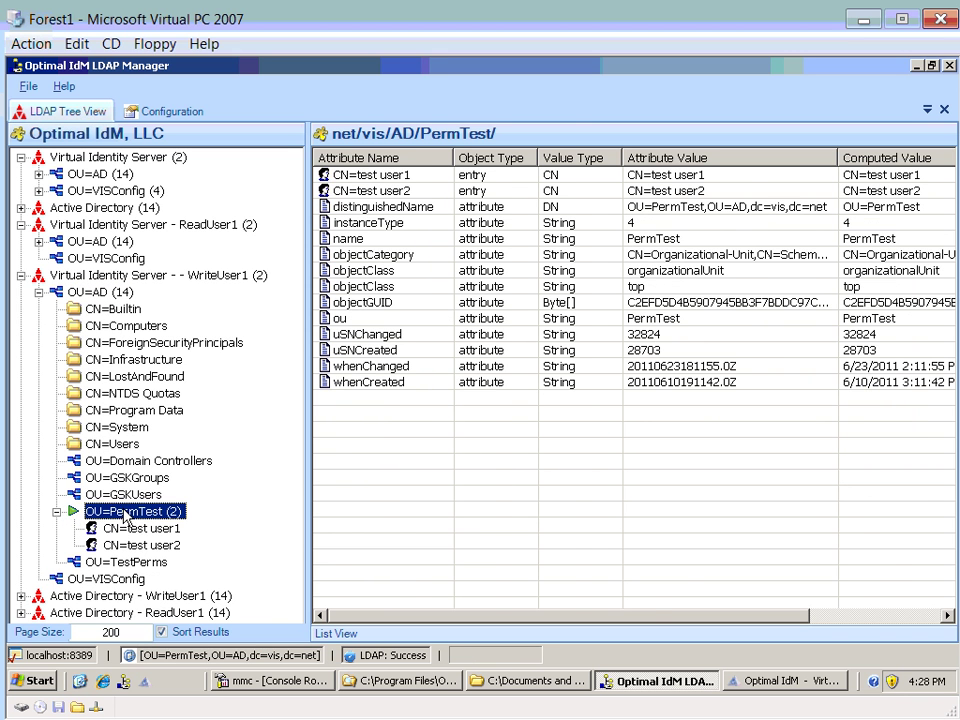
pyautogui.click(131, 529)
pyautogui.click(380, 543)
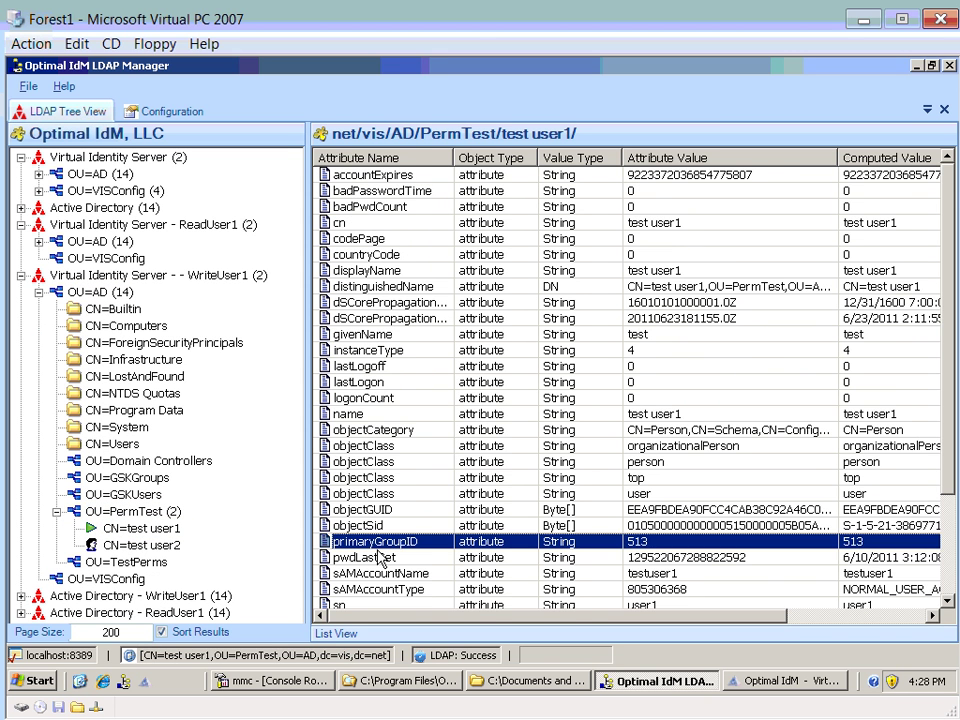
pyautogui.press('Down')
pyautogui.press('Down')
pyautogui.press('Down')
pyautogui.press('Down')
pyautogui.press('Down')
pyautogui.doubleClick(388, 591)
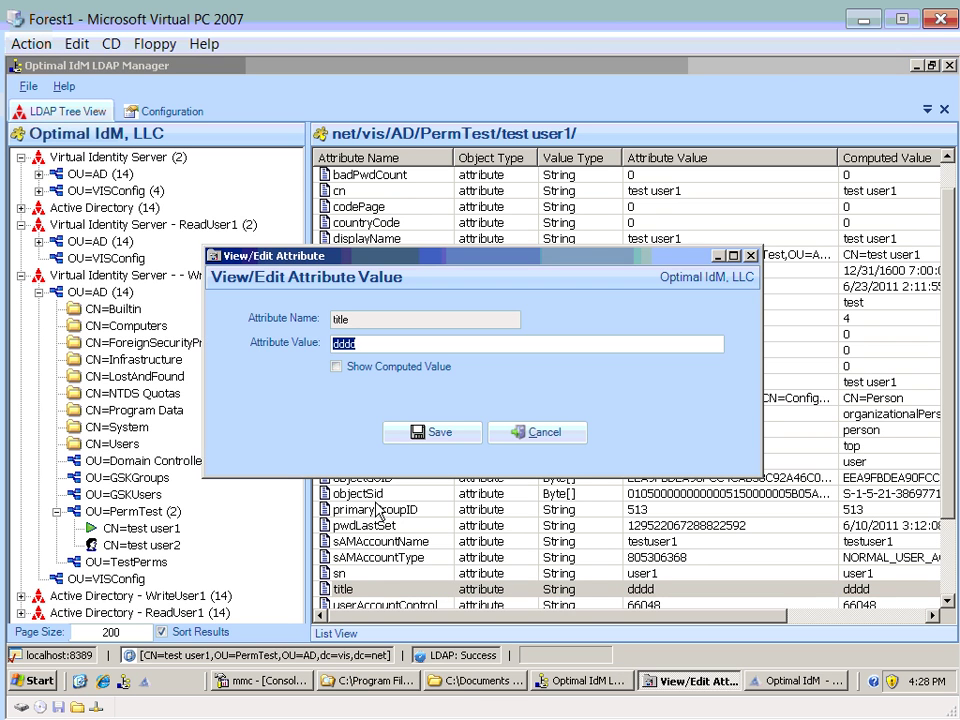
pyautogui.write('aaaa')
pyautogui.click(443, 438)
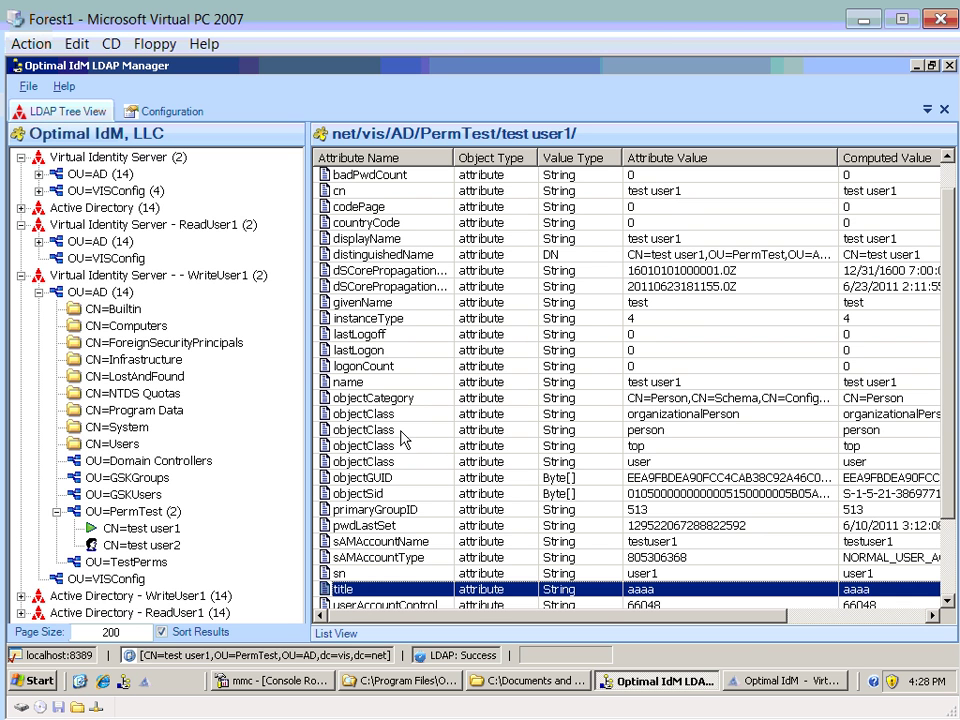
pyautogui.hotkey('alt', 'Tab')
# - Review the AD visa's Write Bind Profile under AD VISA SET > Visas > AD > VISA Bind Profile
pyautogui.click(178, 330)
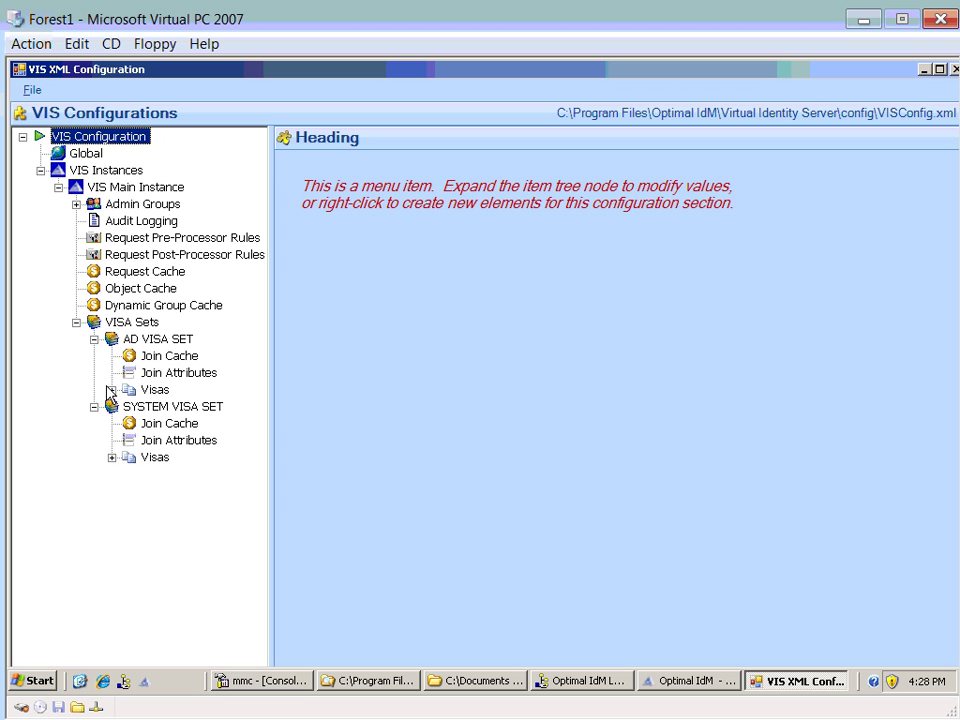
pyautogui.click(112, 389)
pyautogui.click(150, 389)
pyautogui.click(129, 406)
pyautogui.click(165, 406)
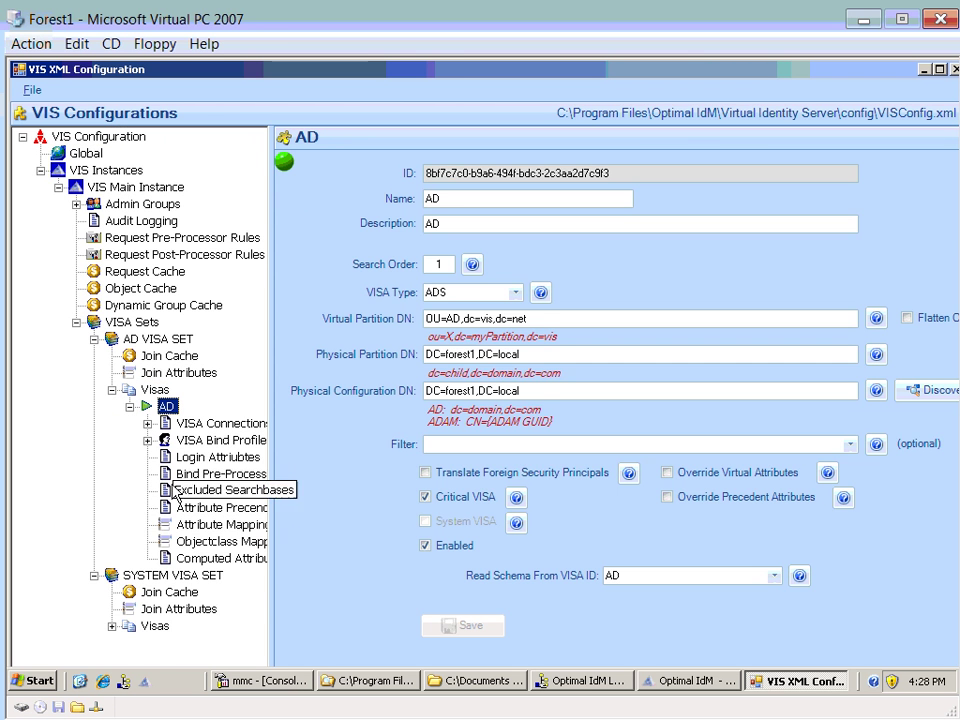
pyautogui.doubleClick(215, 440)
pyautogui.click(200, 490)
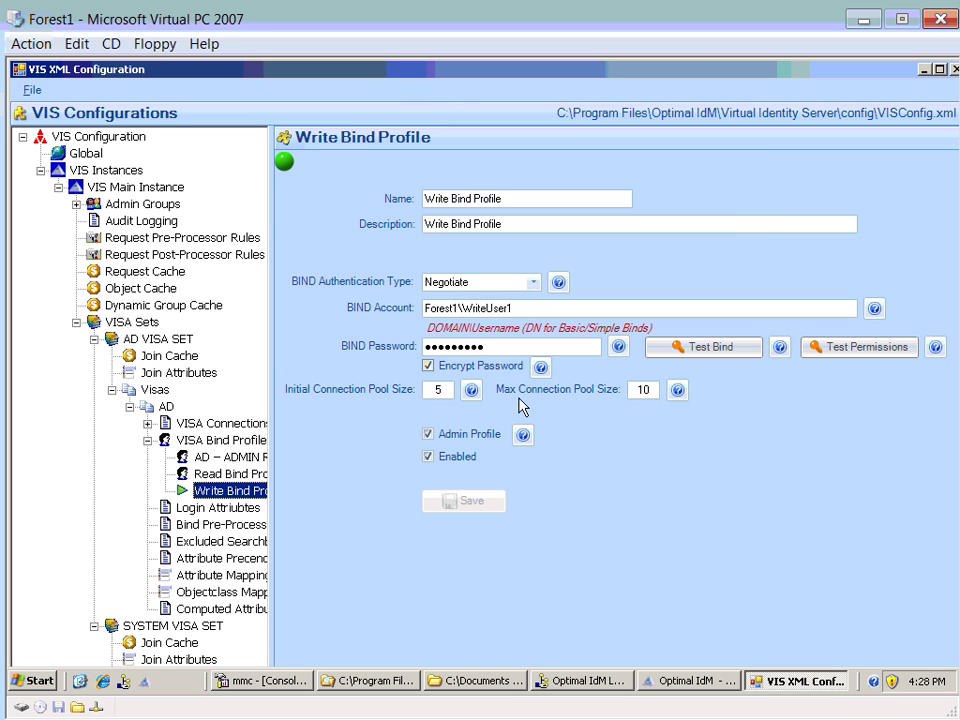
pyautogui.click(580, 682)
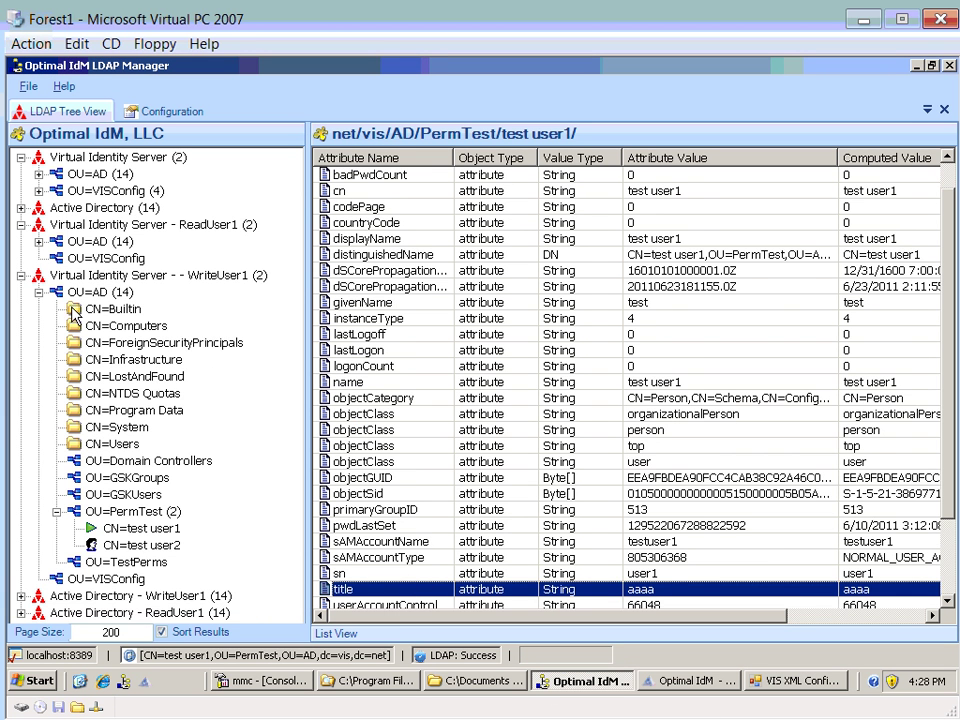
# - Duplicate the WriteUser1 Virtual Identity Server connection on the LDAP connection settings page
pyautogui.doubleClick(74, 279)
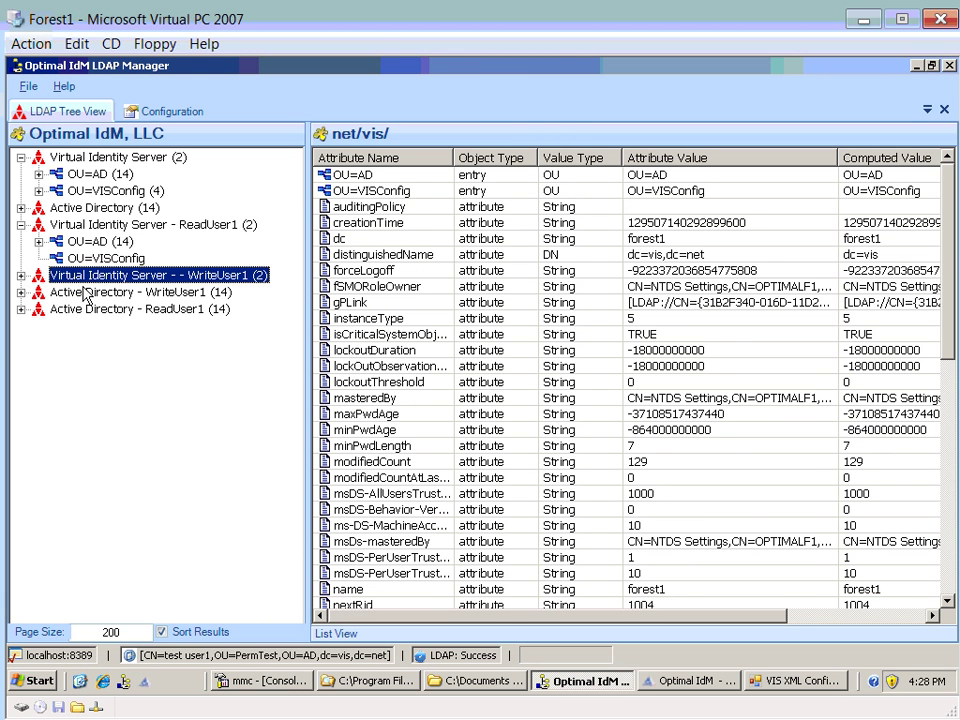
pyautogui.click(165, 112)
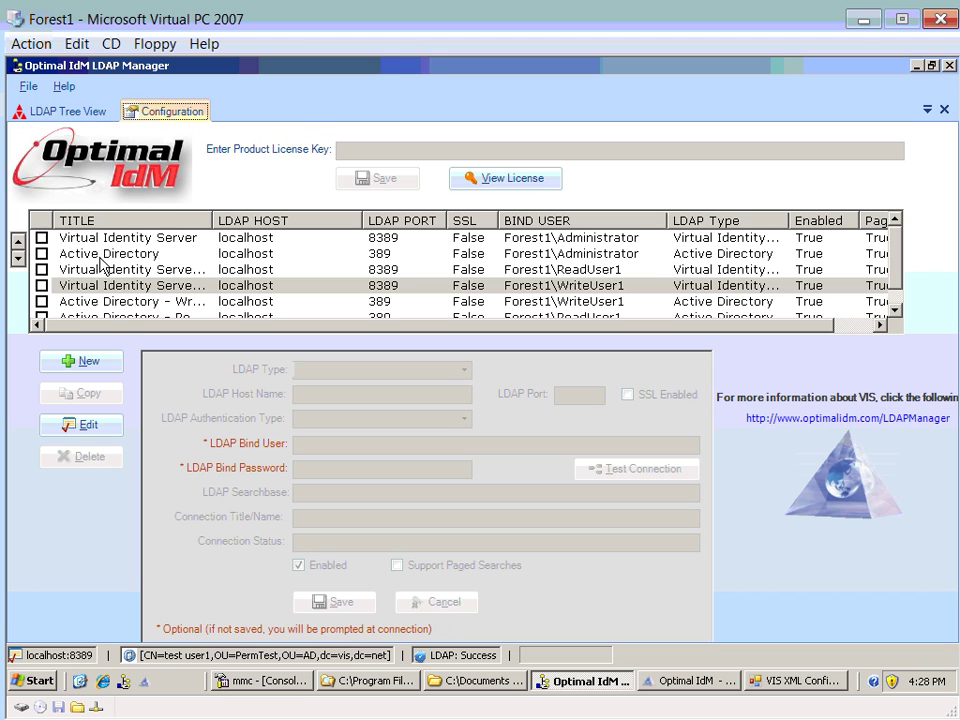
pyautogui.click(124, 285)
pyautogui.moveTo(272, 224); pyautogui.dragTo(303, 224)
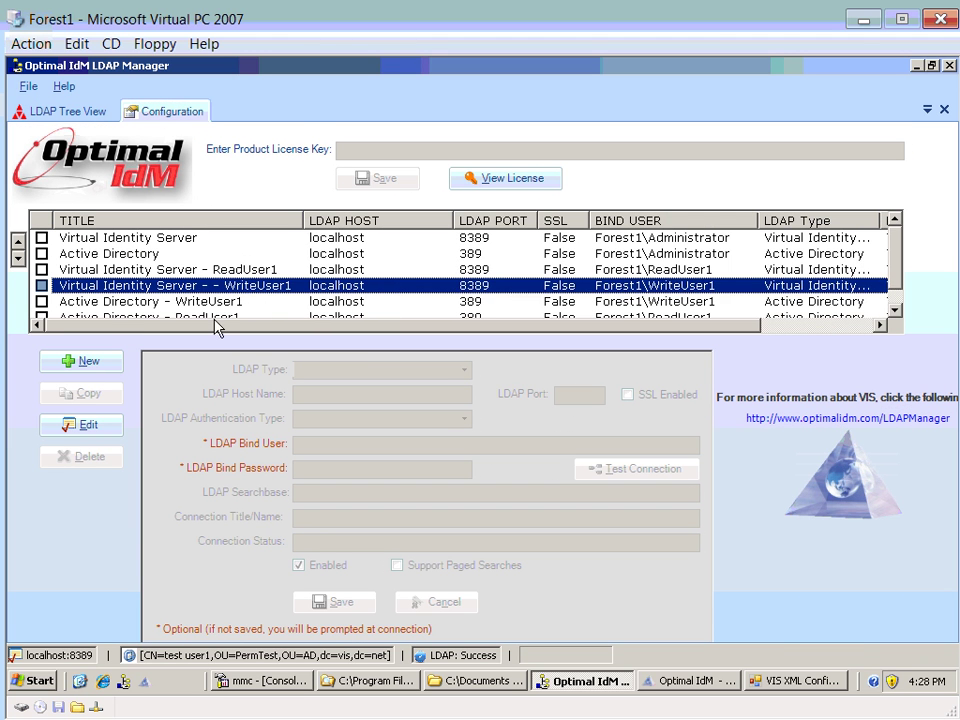
pyautogui.click(160, 287)
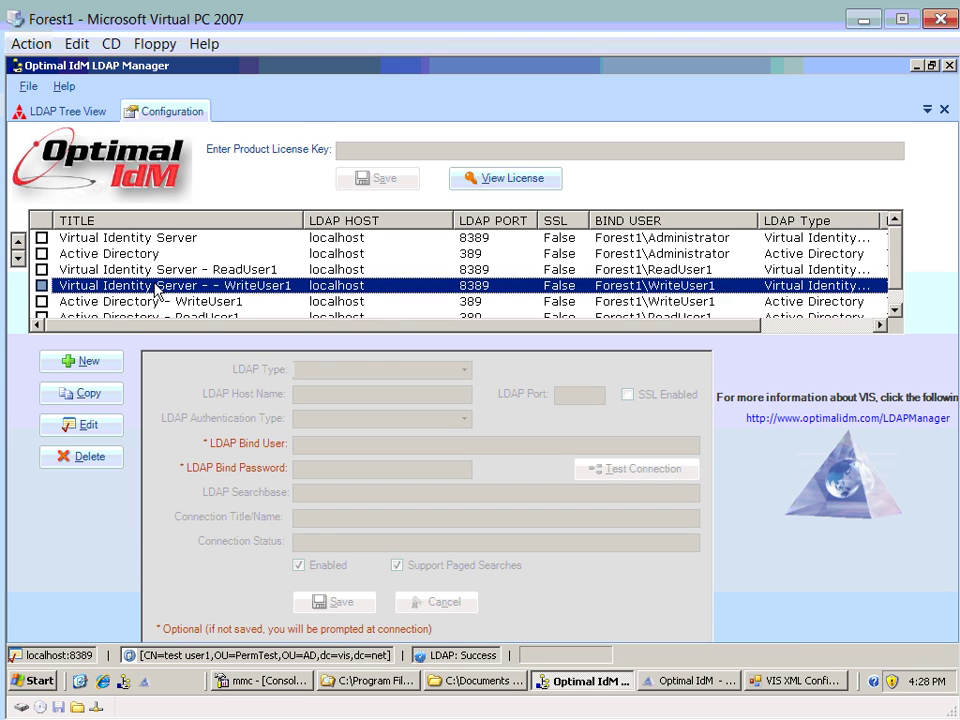
pyautogui.click(90, 395)
pyautogui.click(489, 419)
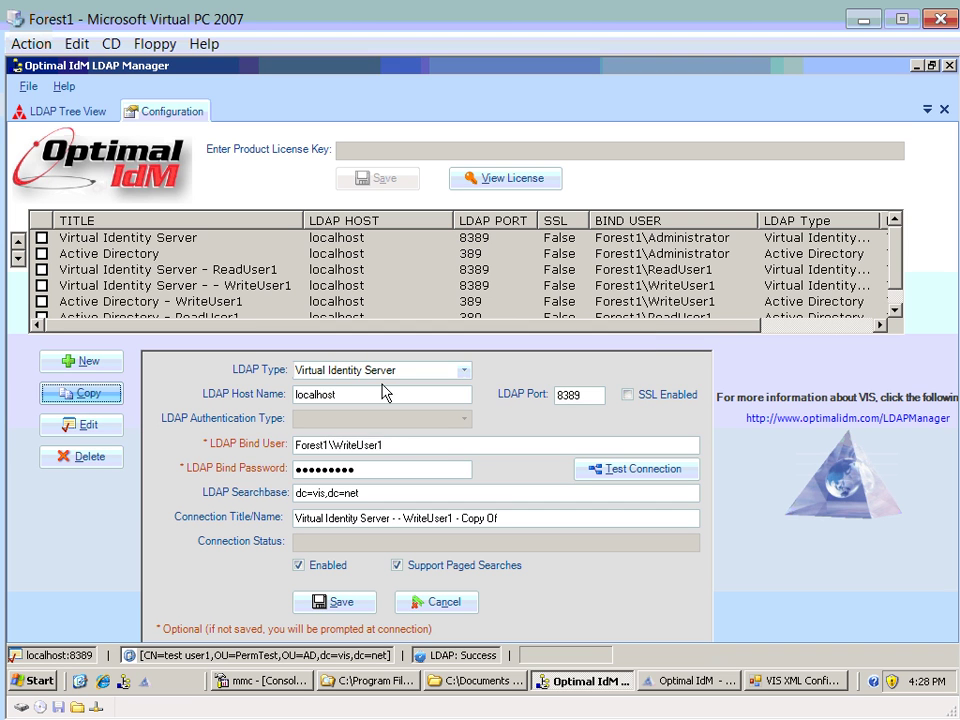
# - Make the copy bind as WriteUser2, title it 'Virtual Identity Server - - WriteUser2', and save
pyautogui.click(383, 444)
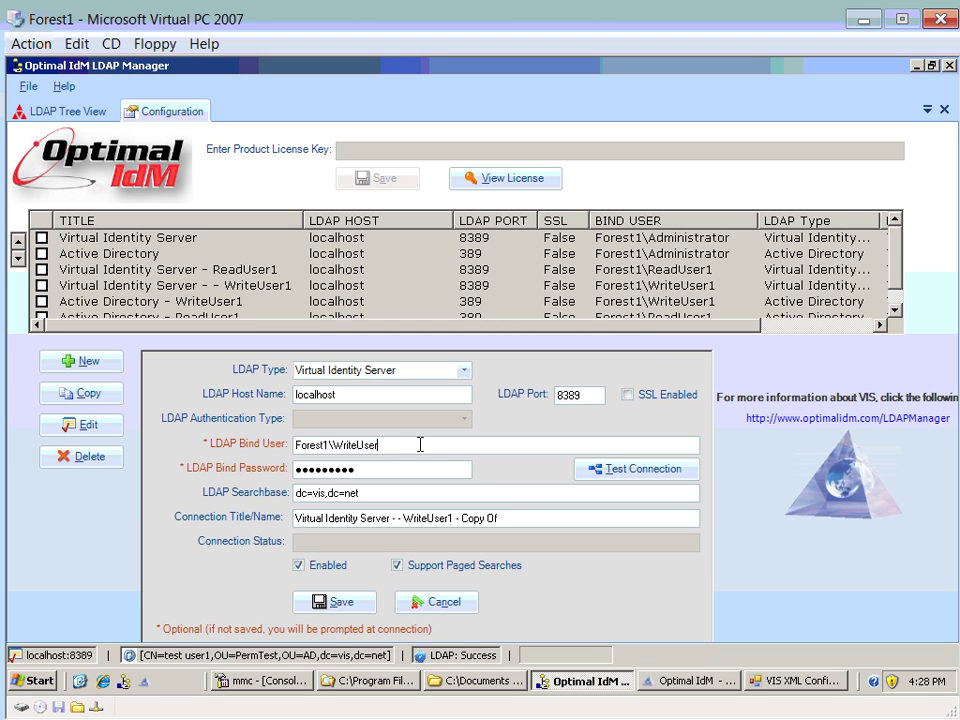
pyautogui.click(516, 518)
pyautogui.write('2 -')
pyautogui.moveTo(514, 520); pyautogui.dragTo(463, 517)
pyautogui.press('BackSpace')
pyautogui.click(349, 606)
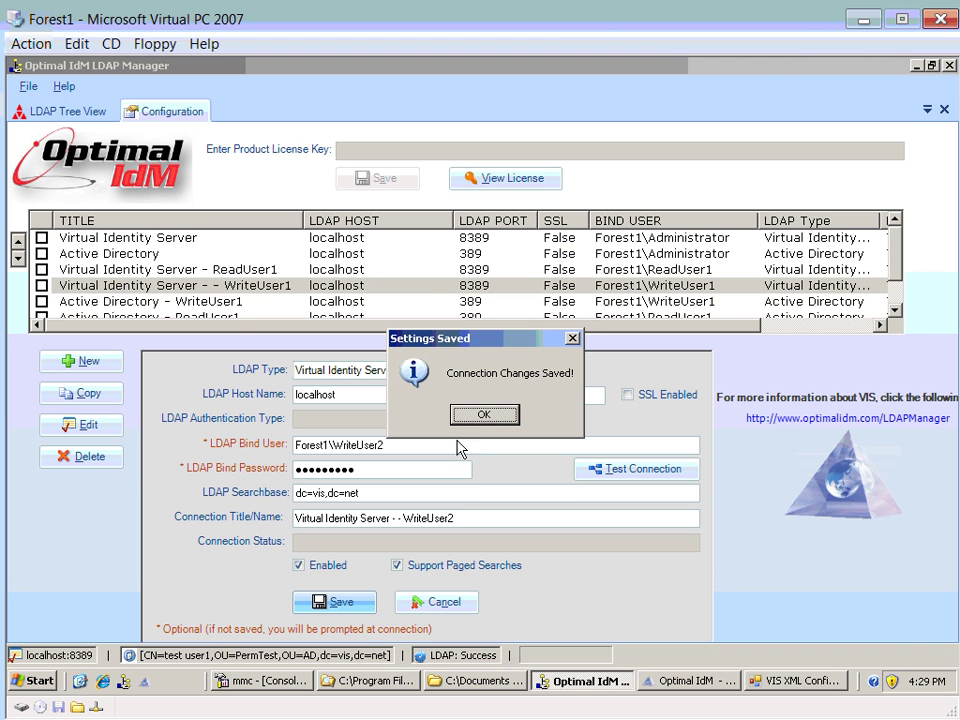
pyautogui.click(474, 416)
# - Reload the connections and expand the WriteUser2 connection down to OU=AD
pyautogui.click(48, 92)
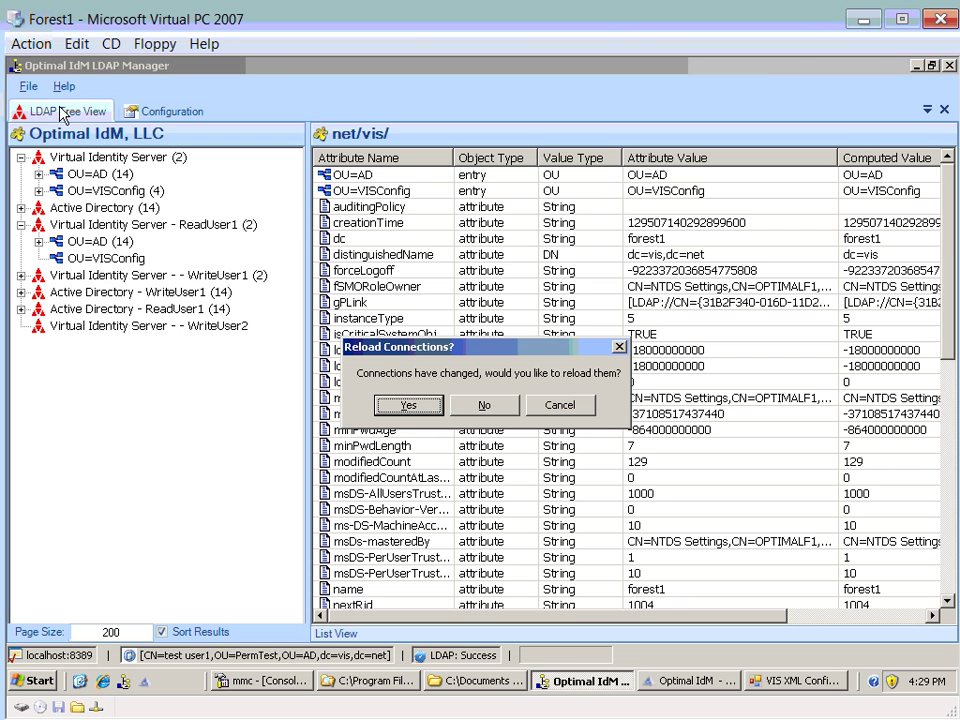
pyautogui.click(407, 404)
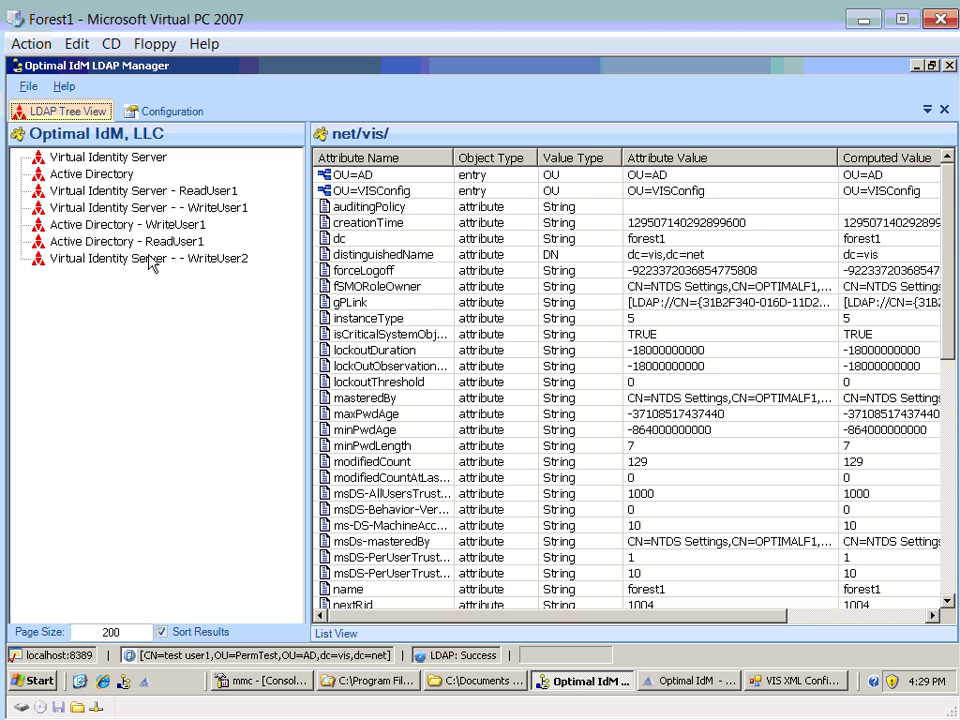
pyautogui.click(133, 258)
pyautogui.doubleClick(128, 262)
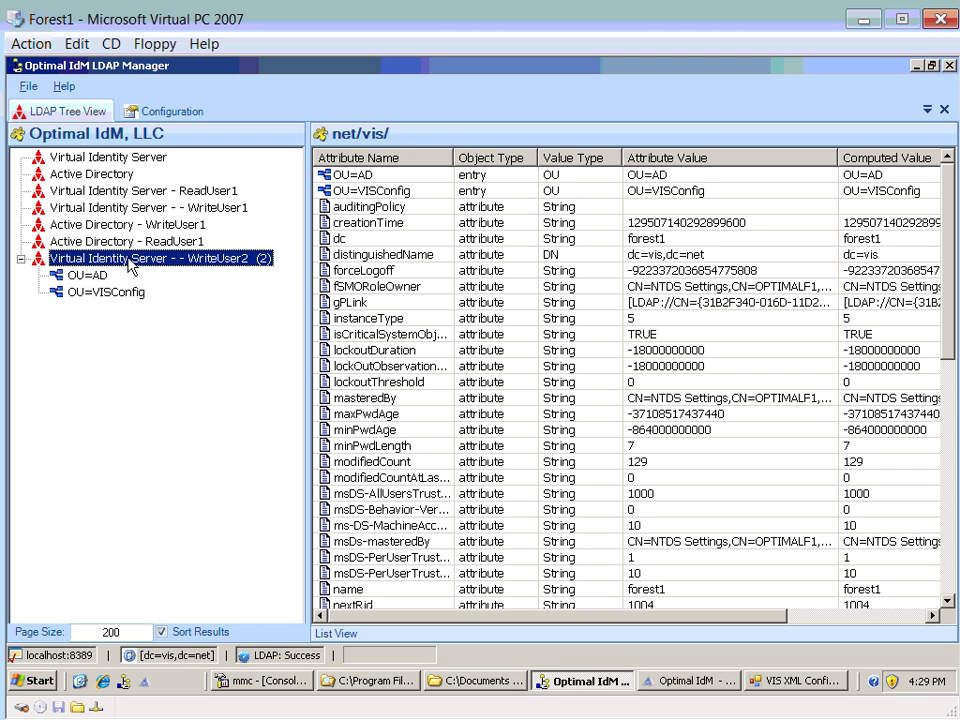
pyautogui.click(88, 277)
pyautogui.doubleClick(88, 278)
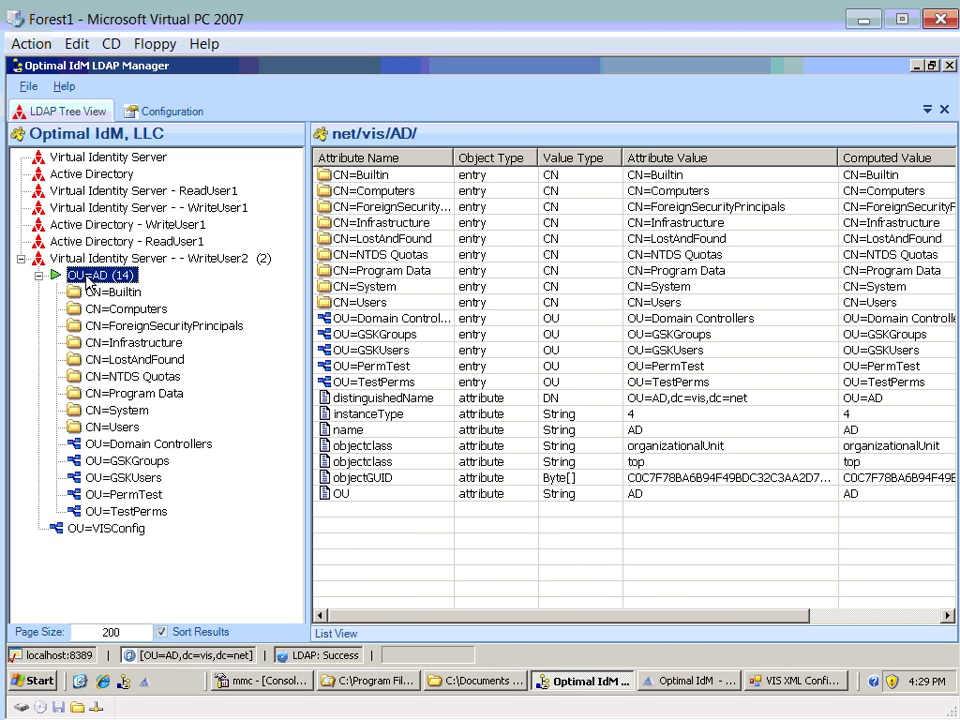
# - Replace test user1's title aaaa with llll under OU=PermTest and save it
pyautogui.doubleClick(143, 495)
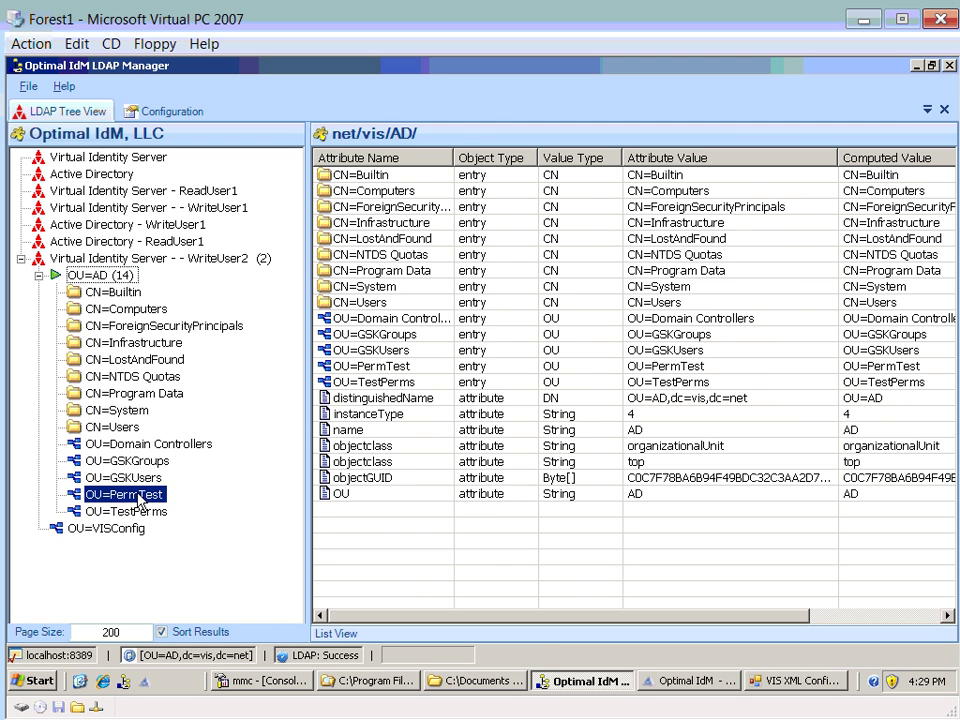
pyautogui.click(150, 511)
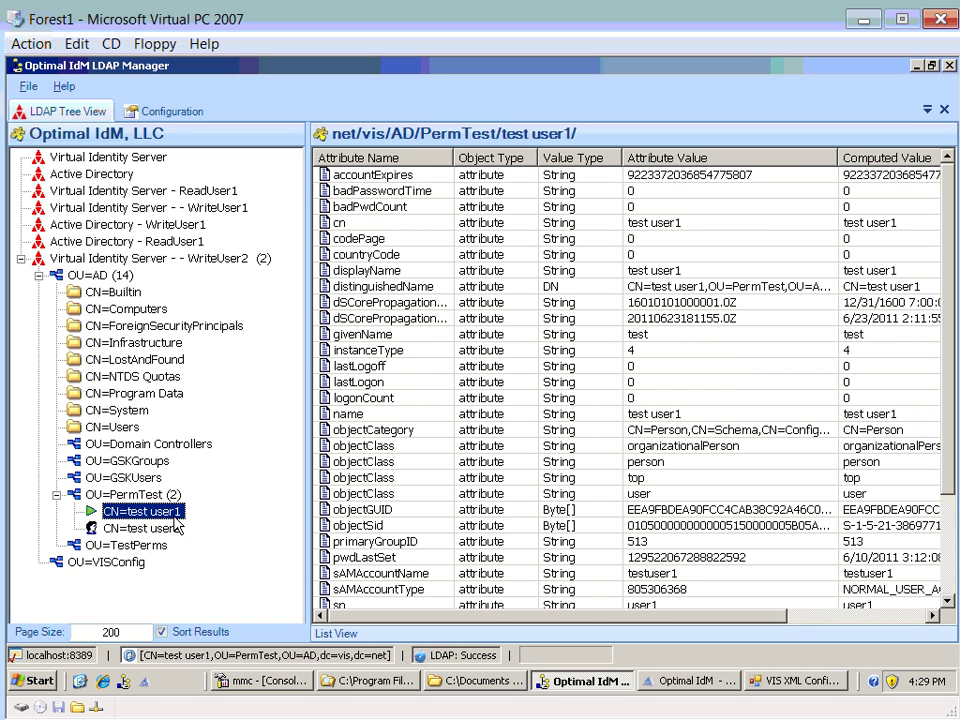
pyautogui.click(366, 574)
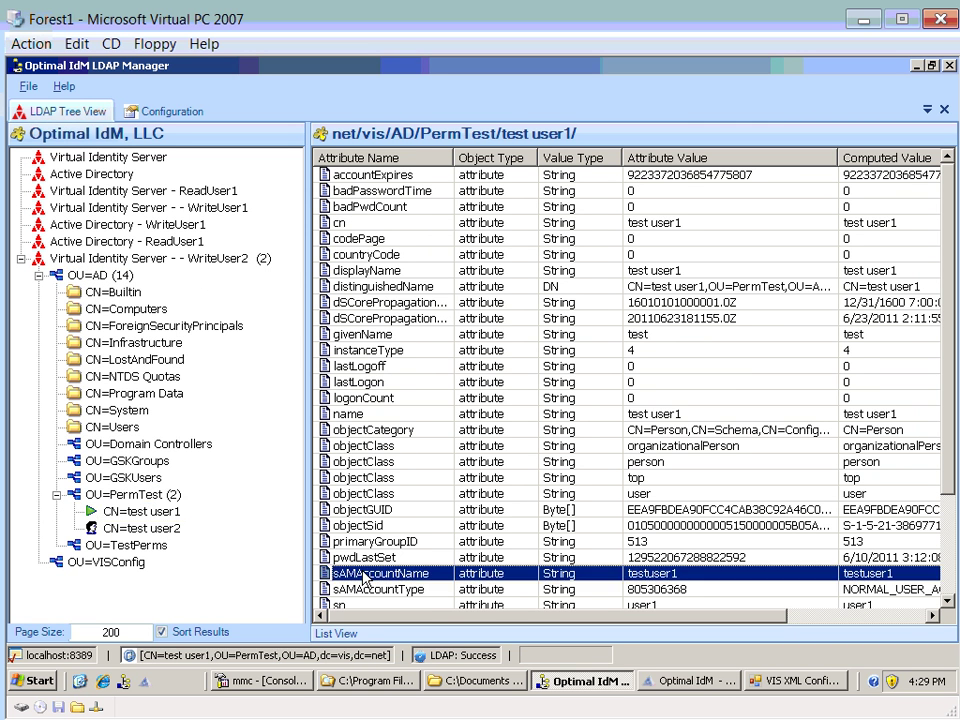
pyautogui.press('Down')
pyautogui.press('Down')
pyautogui.press('Down')
pyautogui.doubleClick(366, 589)
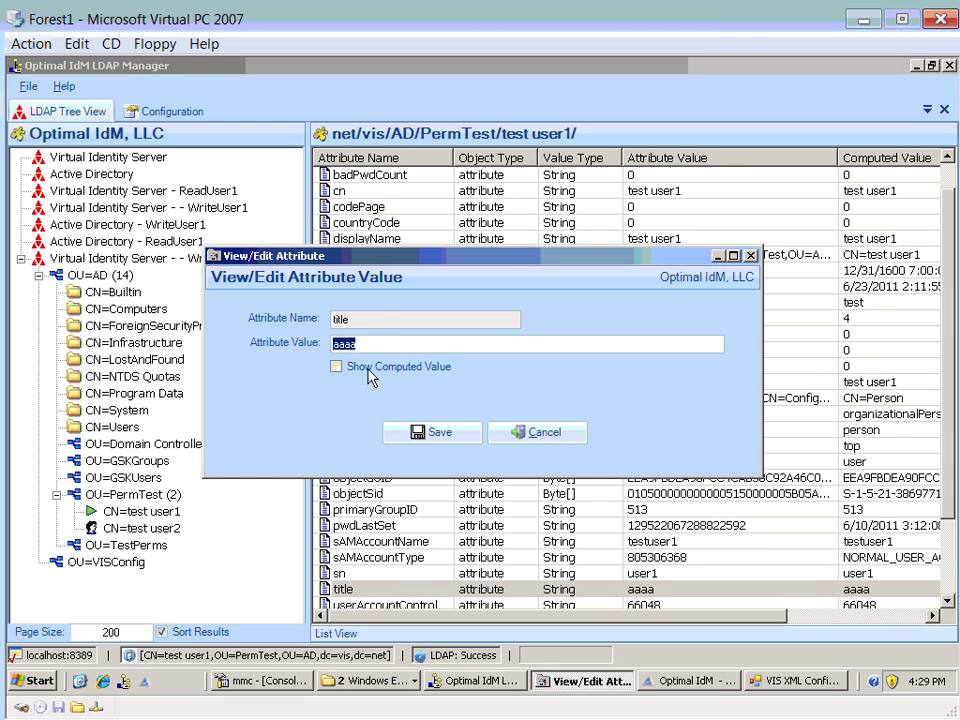
pyautogui.press('BackSpace')
pyautogui.write('llll')
pyautogui.click(432, 437)
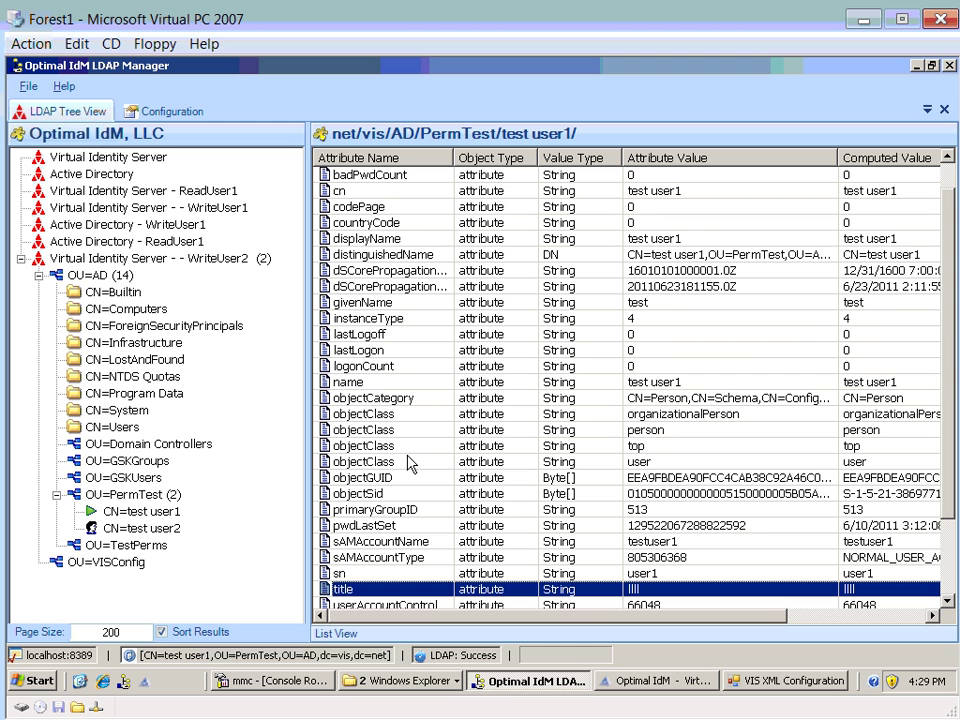
# - In Dynamic Group Management, confirm vdg-VISWriteUsers contains Write User1 and Write User2
pyautogui.click(643, 684)
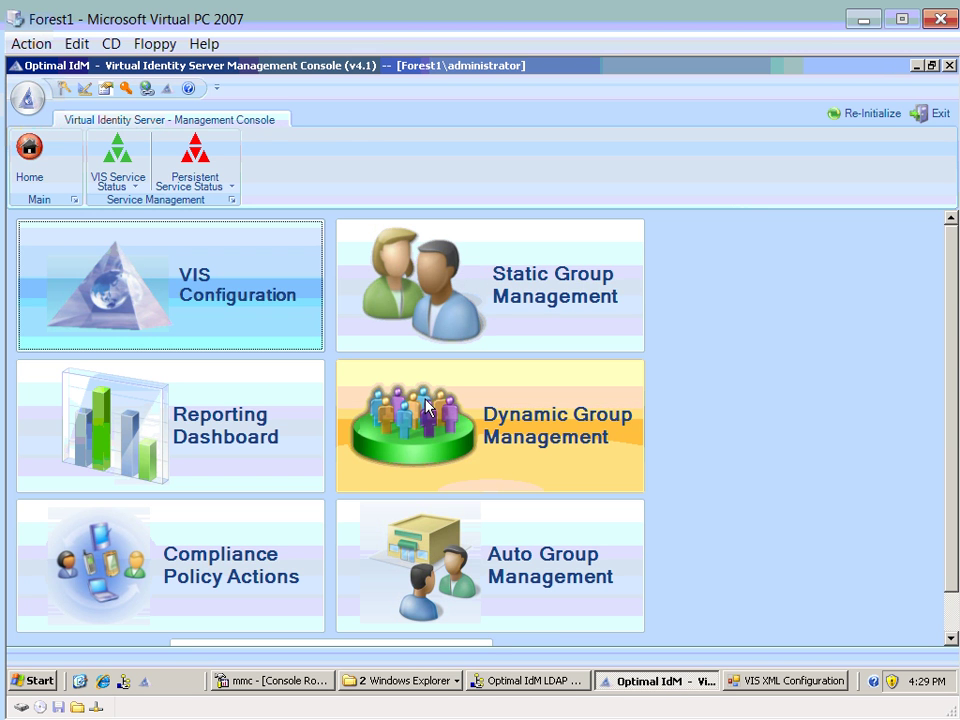
pyautogui.click(425, 405)
pyautogui.click(130, 298)
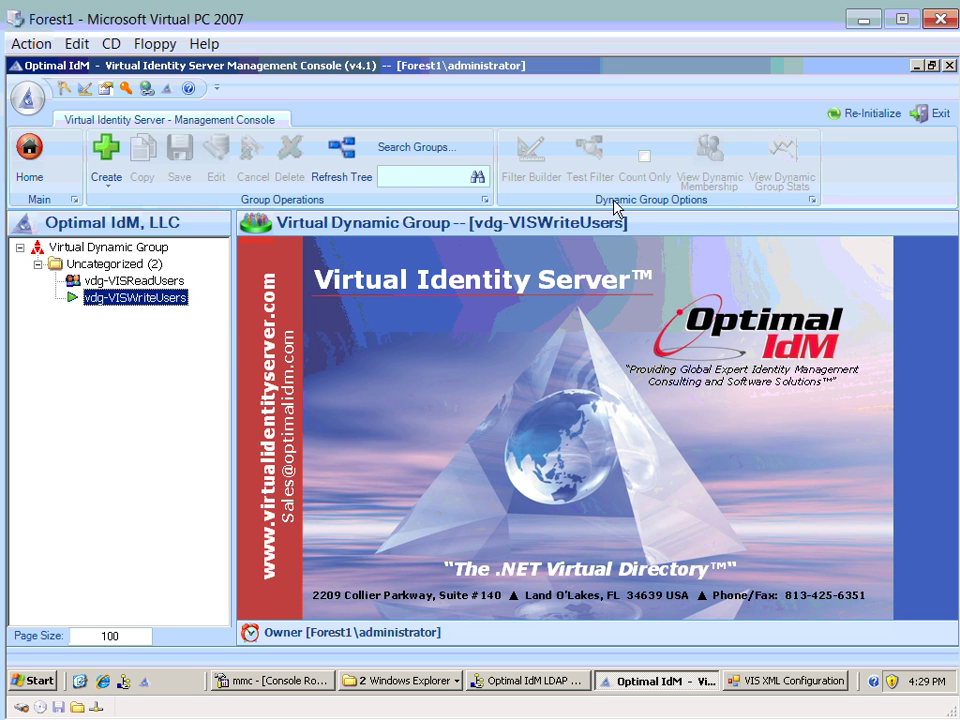
pyautogui.click(129, 281)
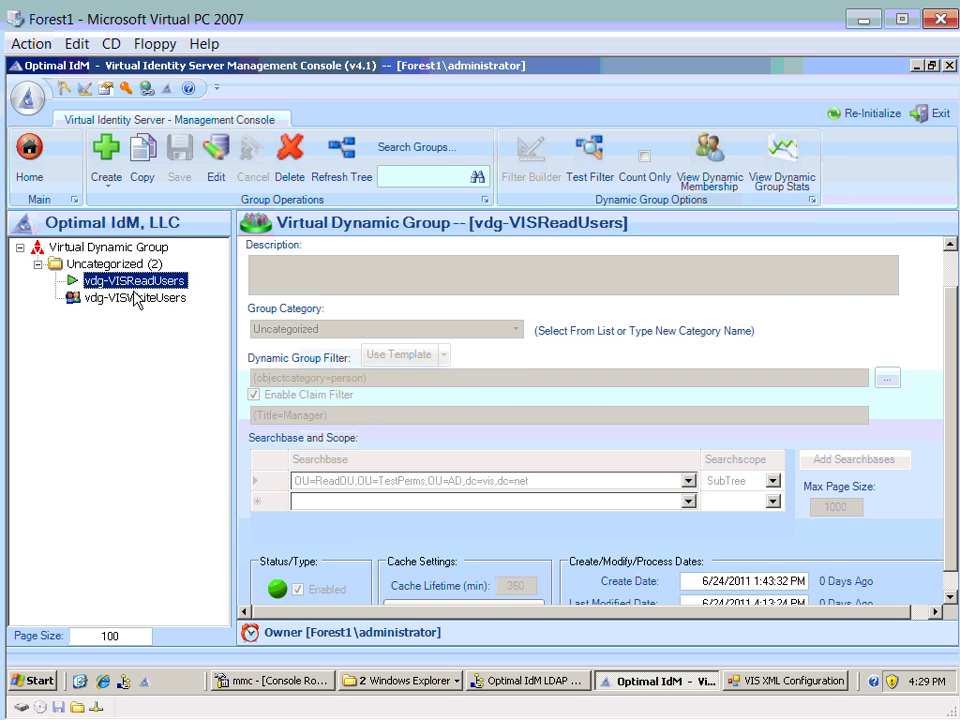
pyautogui.click(133, 298)
pyautogui.click(692, 178)
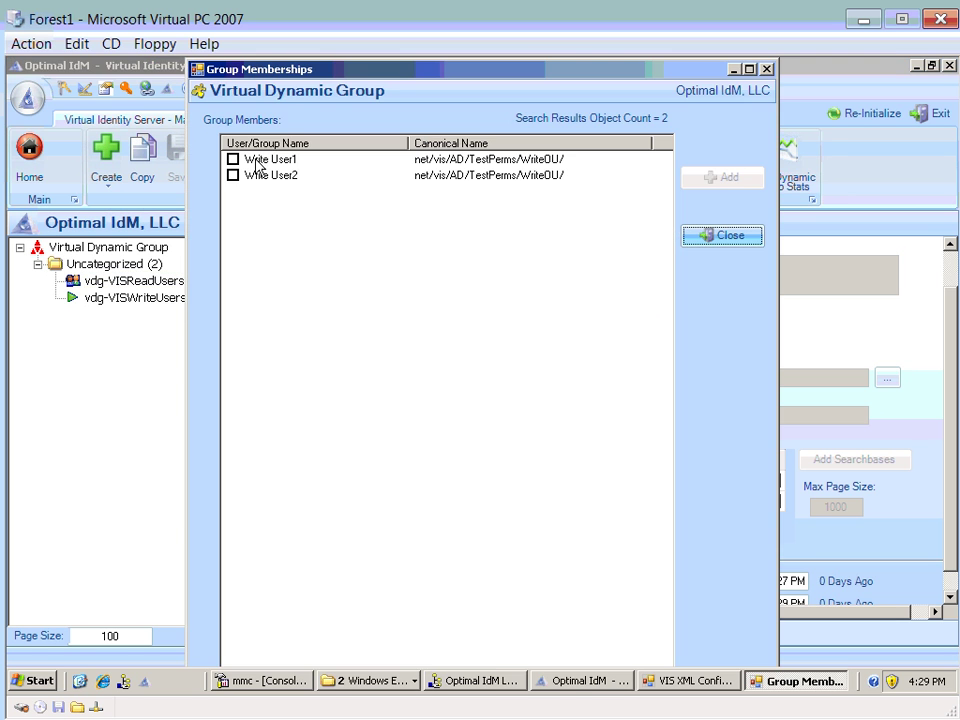
pyautogui.click(709, 240)
pyautogui.click(780, 684)
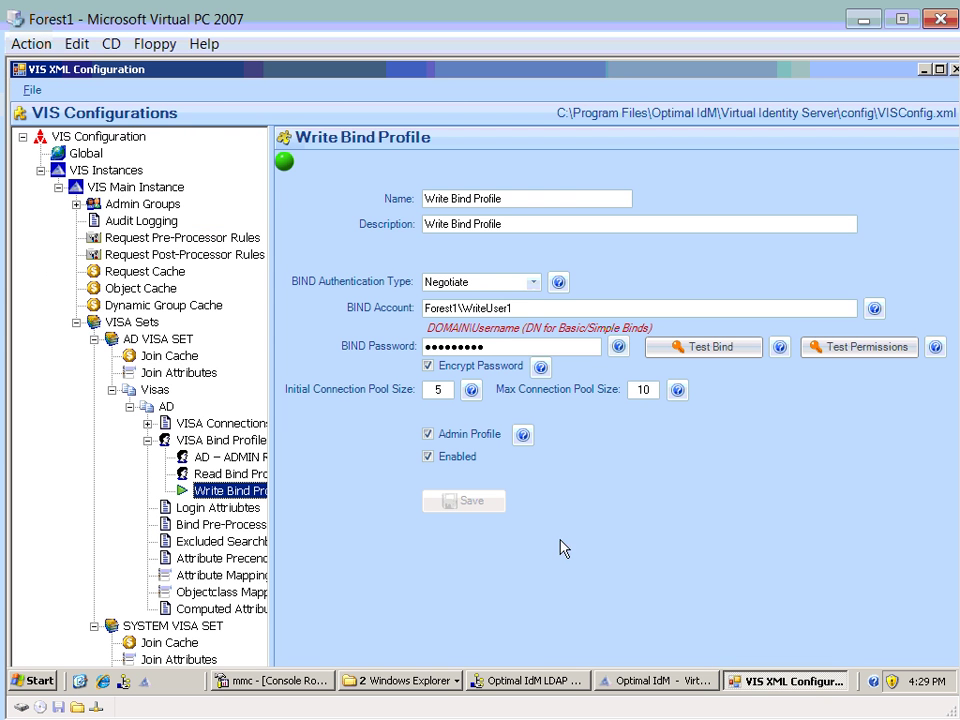
# - Expand Admin Groups and widen the tree pane to show VIS AD Admins, VIS Read Group, Write Admin Group
pyautogui.moveTo(458, 310); pyautogui.dragTo(377, 317)
pyautogui.click(461, 310)
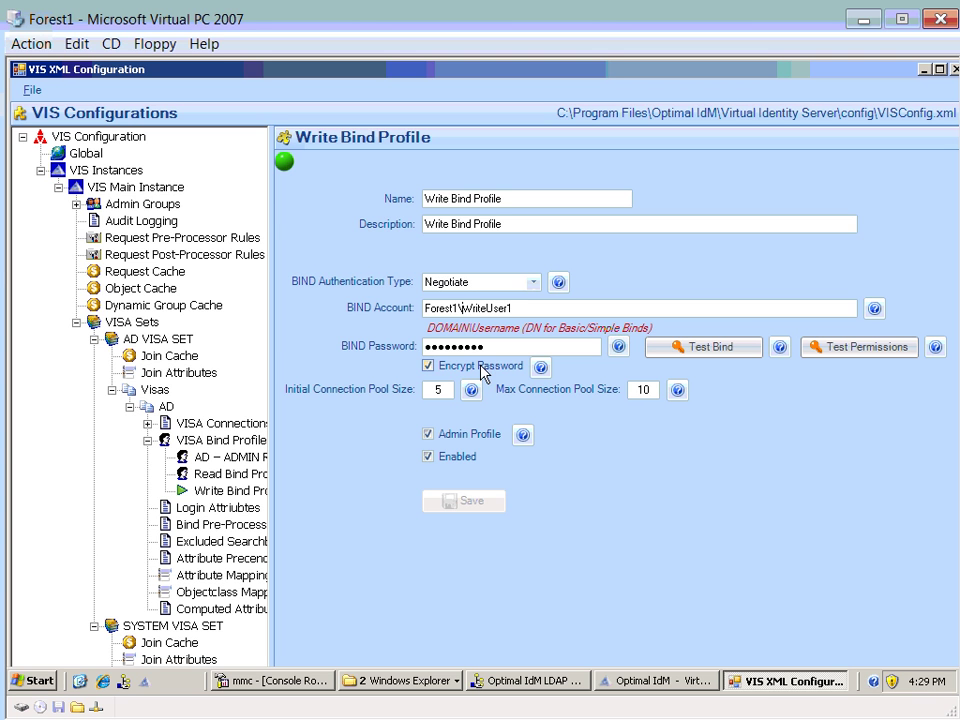
pyautogui.click(82, 205)
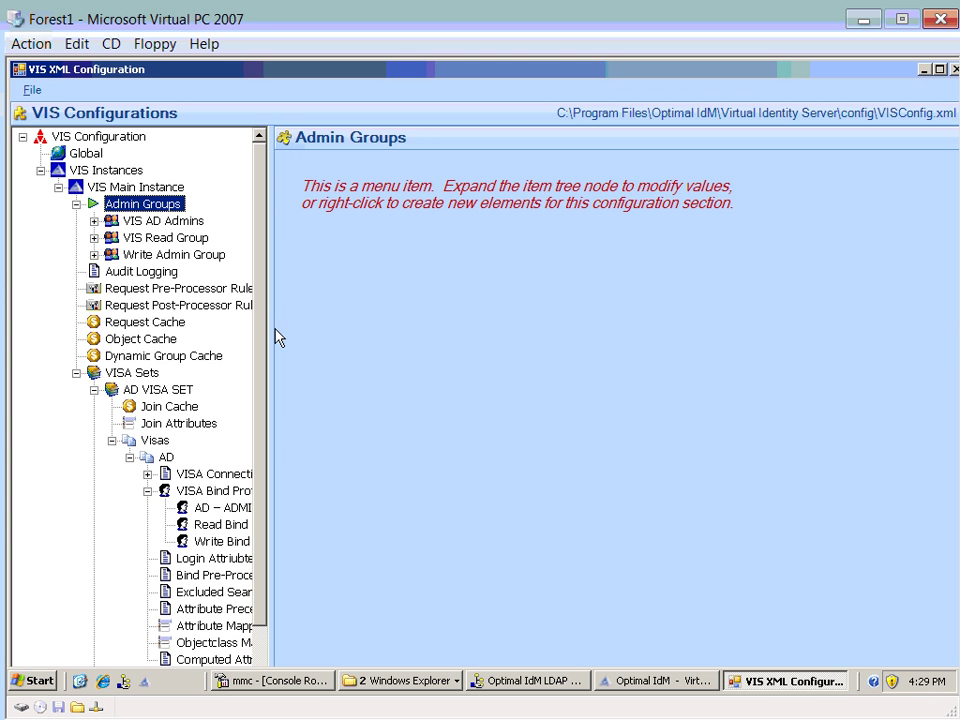
pyautogui.moveTo(273, 332); pyautogui.dragTo(368, 340)
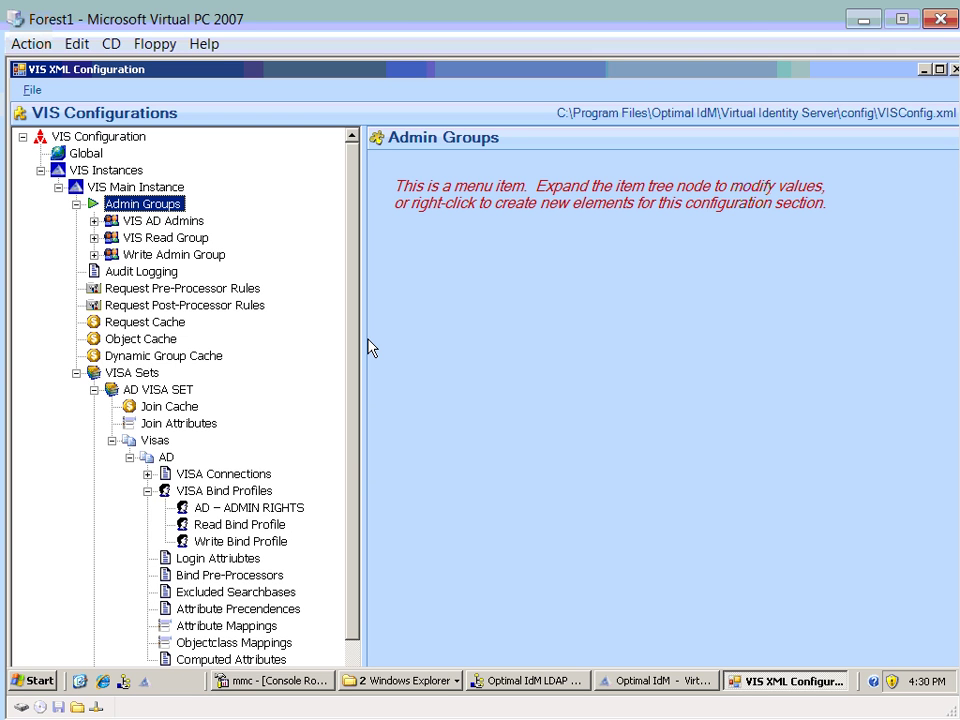
# - Open VIS Read Group under Admin Groups to see its vdg-VISReadUsers virtual DN
pyautogui.click(160, 240)
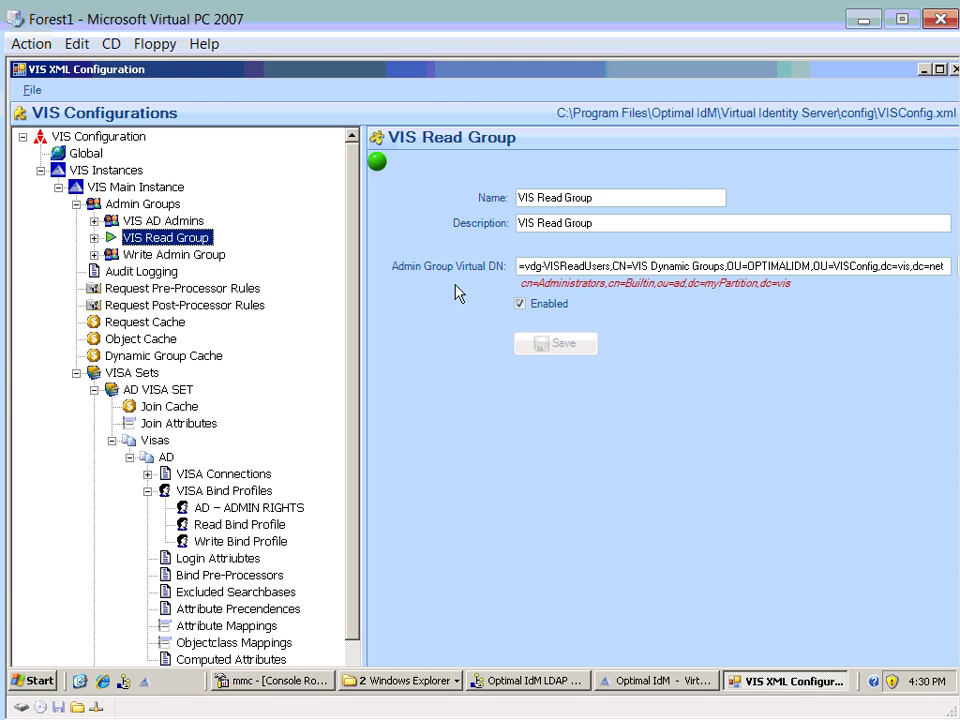